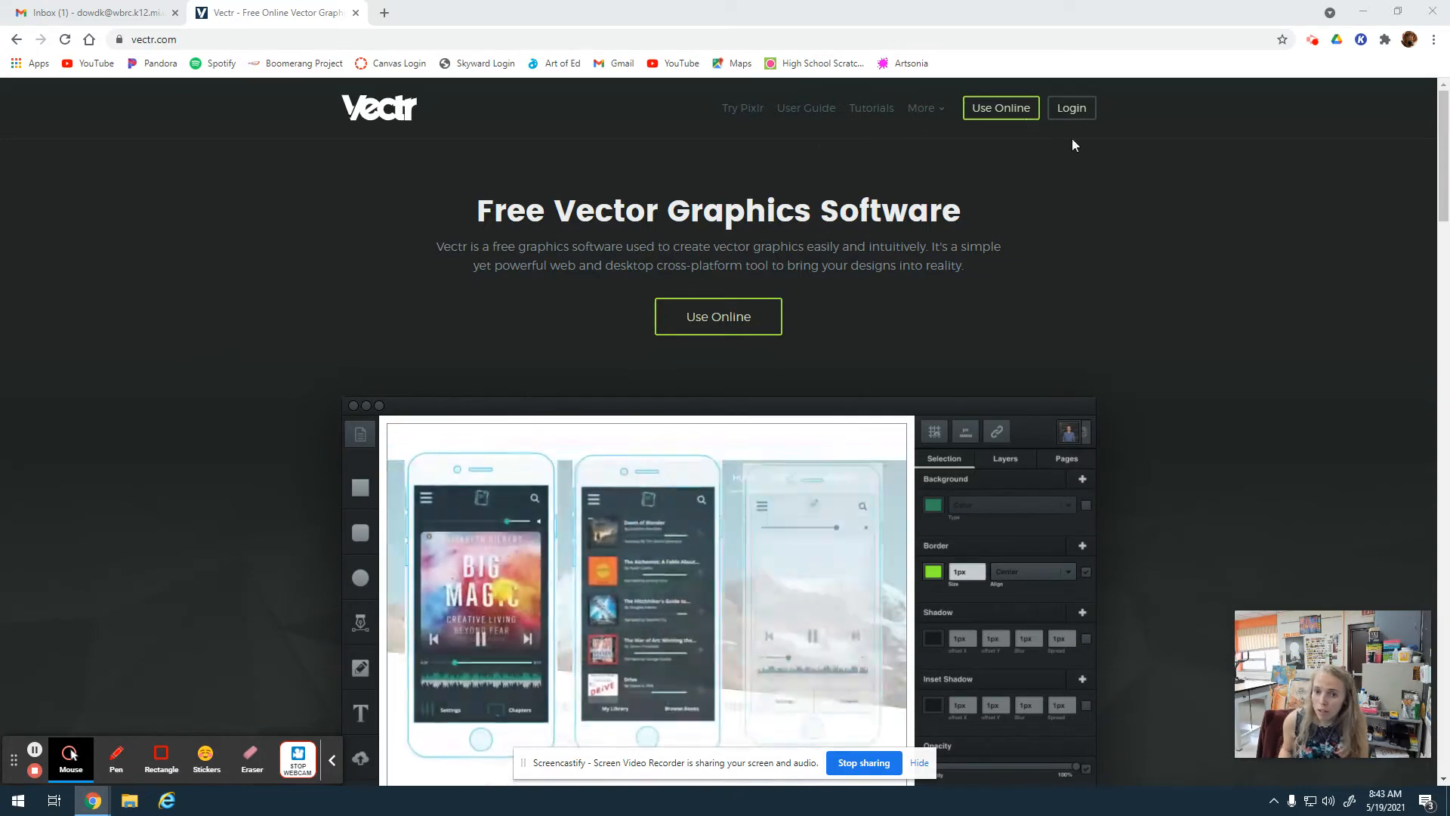
Log in to Vectr with the Google account and create a new file.
{"action": "left_click", "coordinate": [1073, 111]}
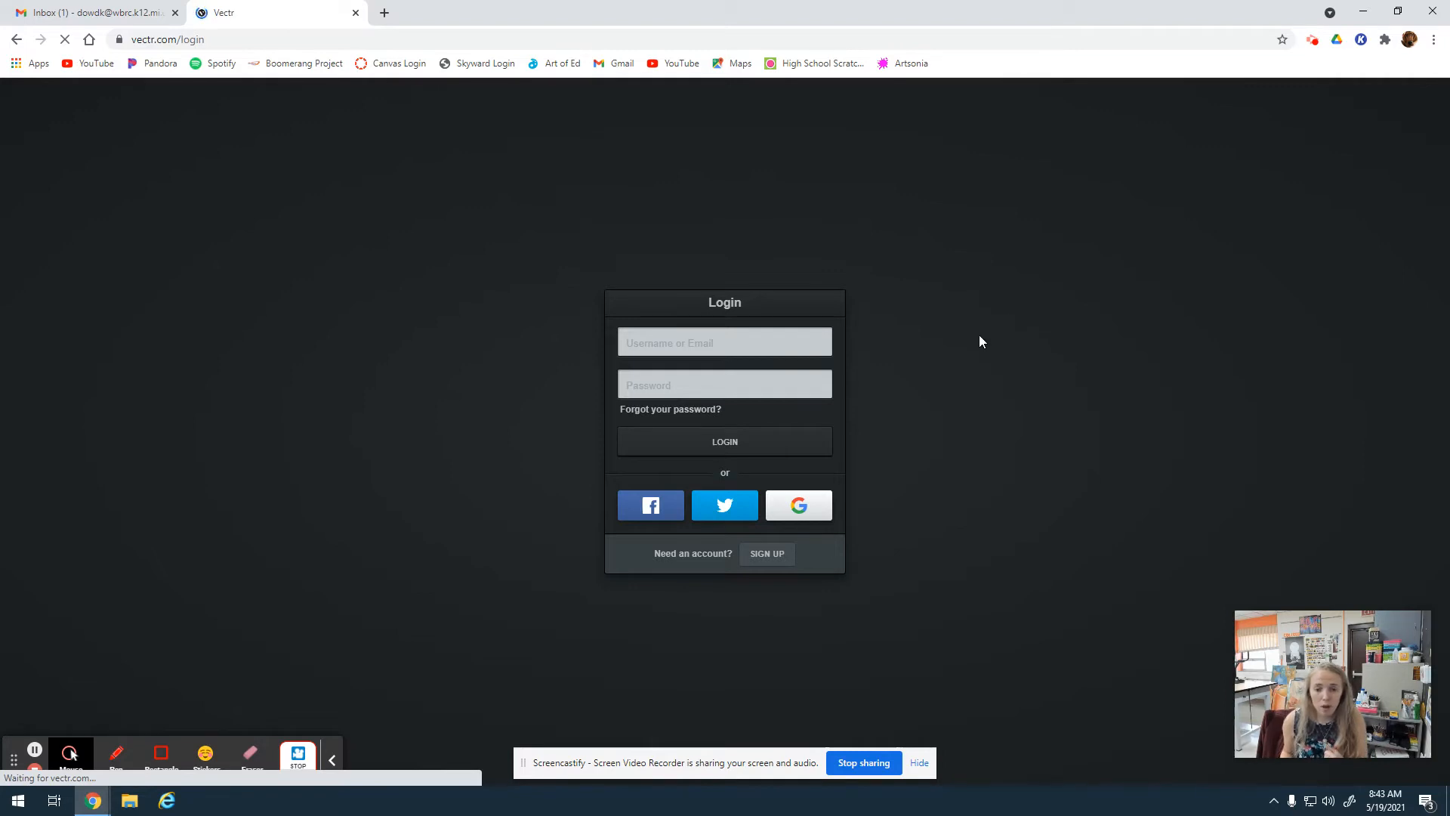
{"action": "left_click", "coordinate": [802, 507]}
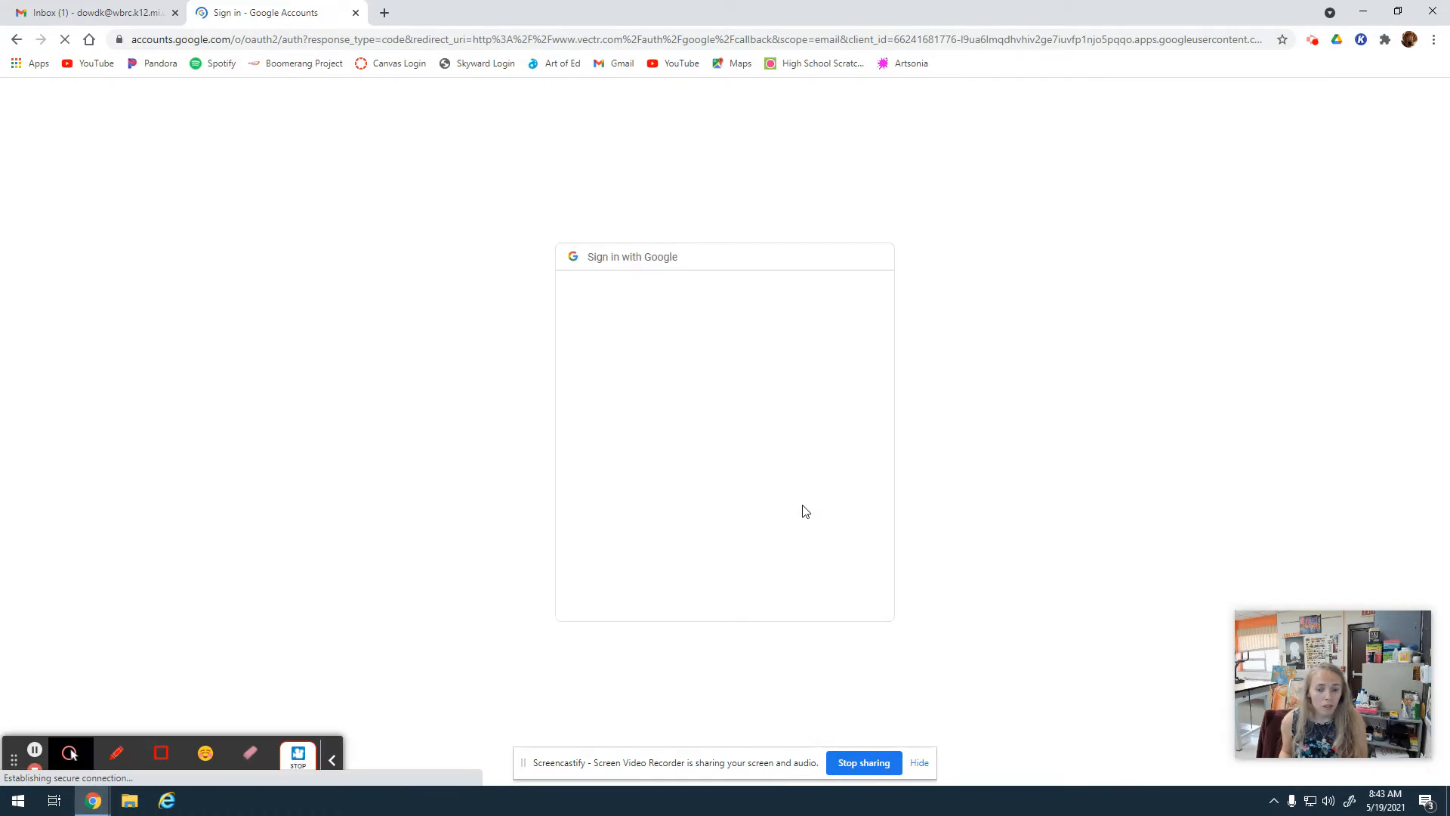
{"action": "left_click", "coordinate": [665, 349]}
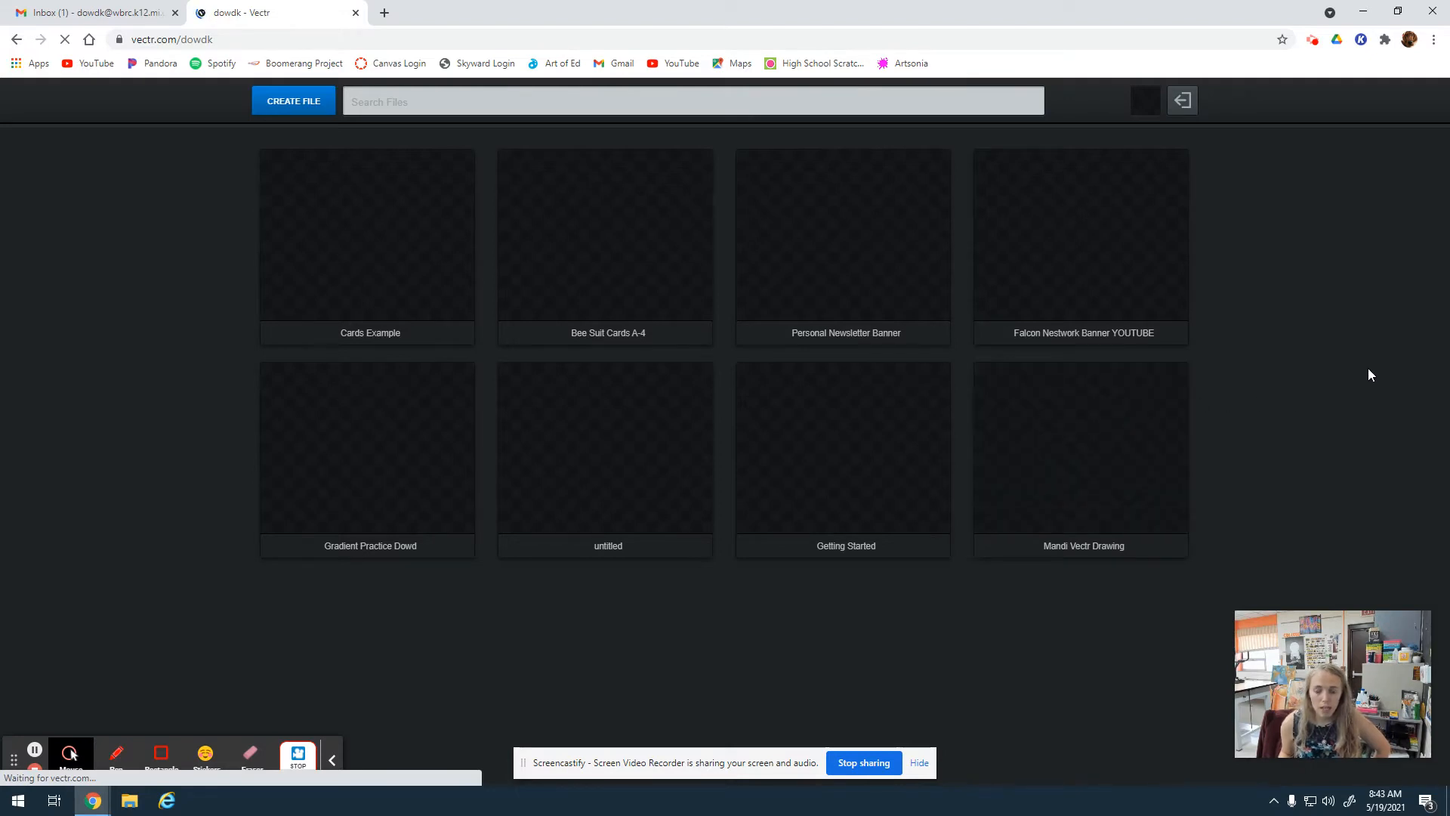
{"action": "left_click", "coordinate": [282, 98]}
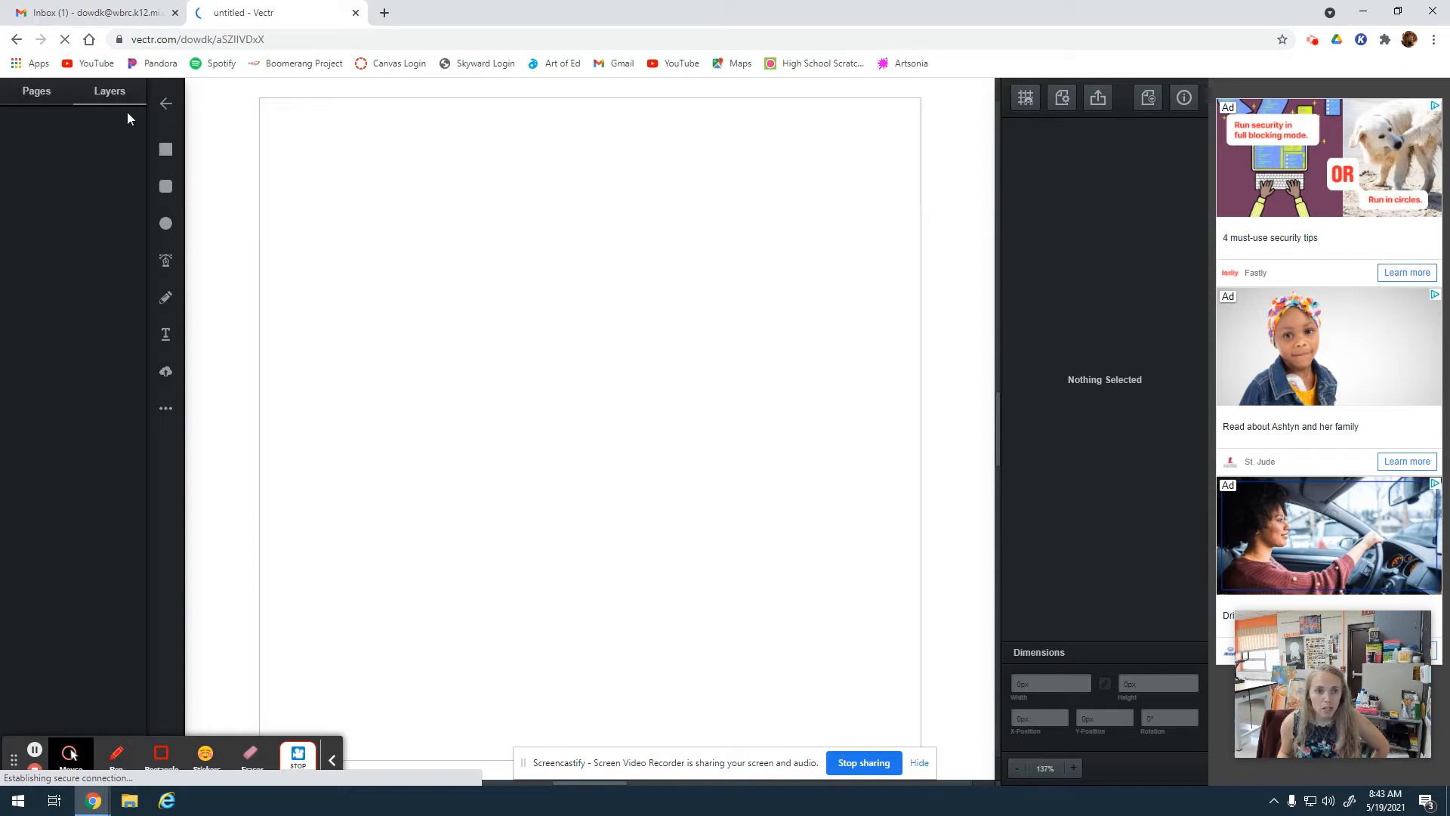
{"action": "left_click", "coordinate": [333, 763]}
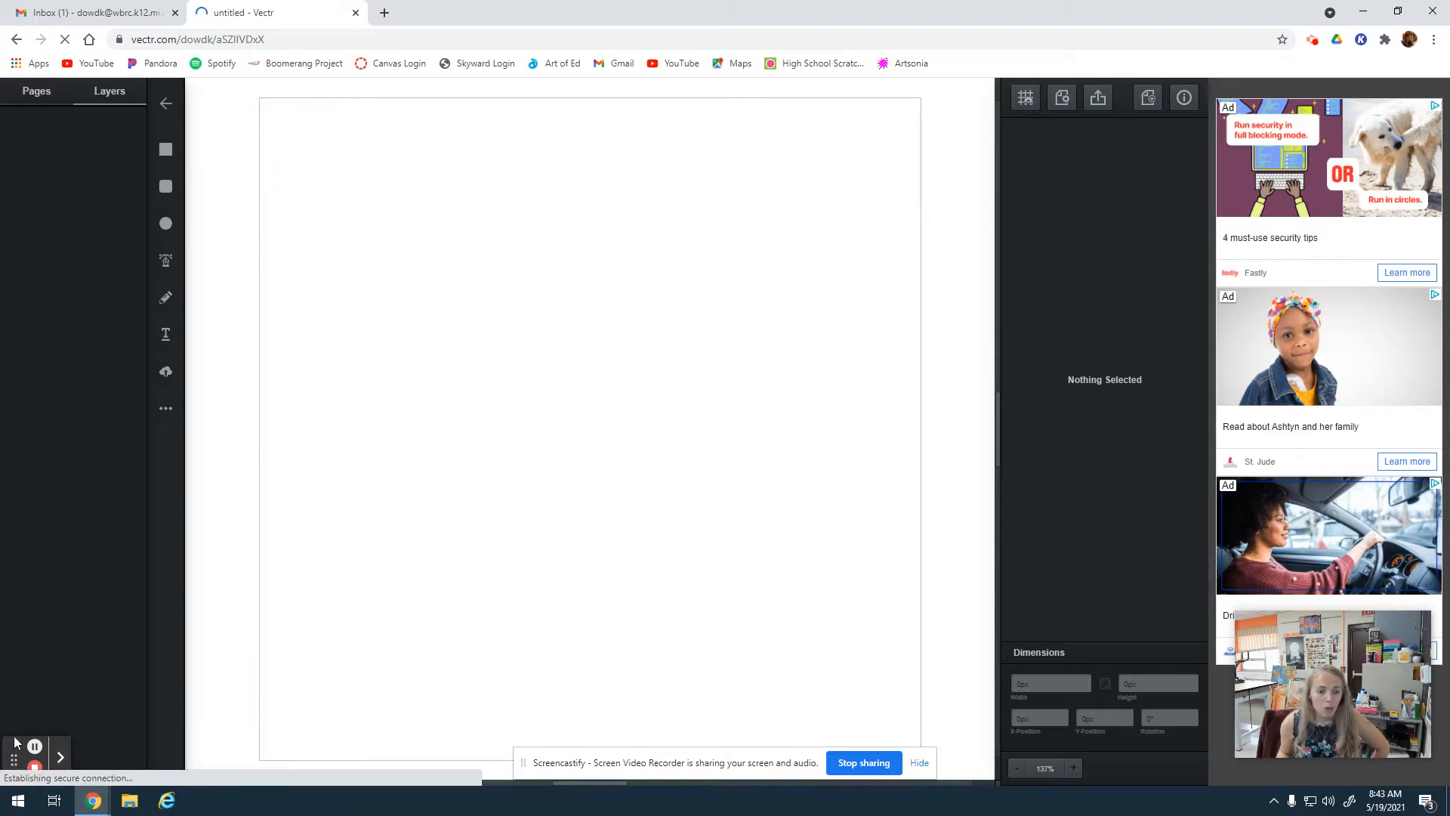
{"action": "left_click_drag", "start_coordinate": [13, 753], "coordinate": [1149, 719]}
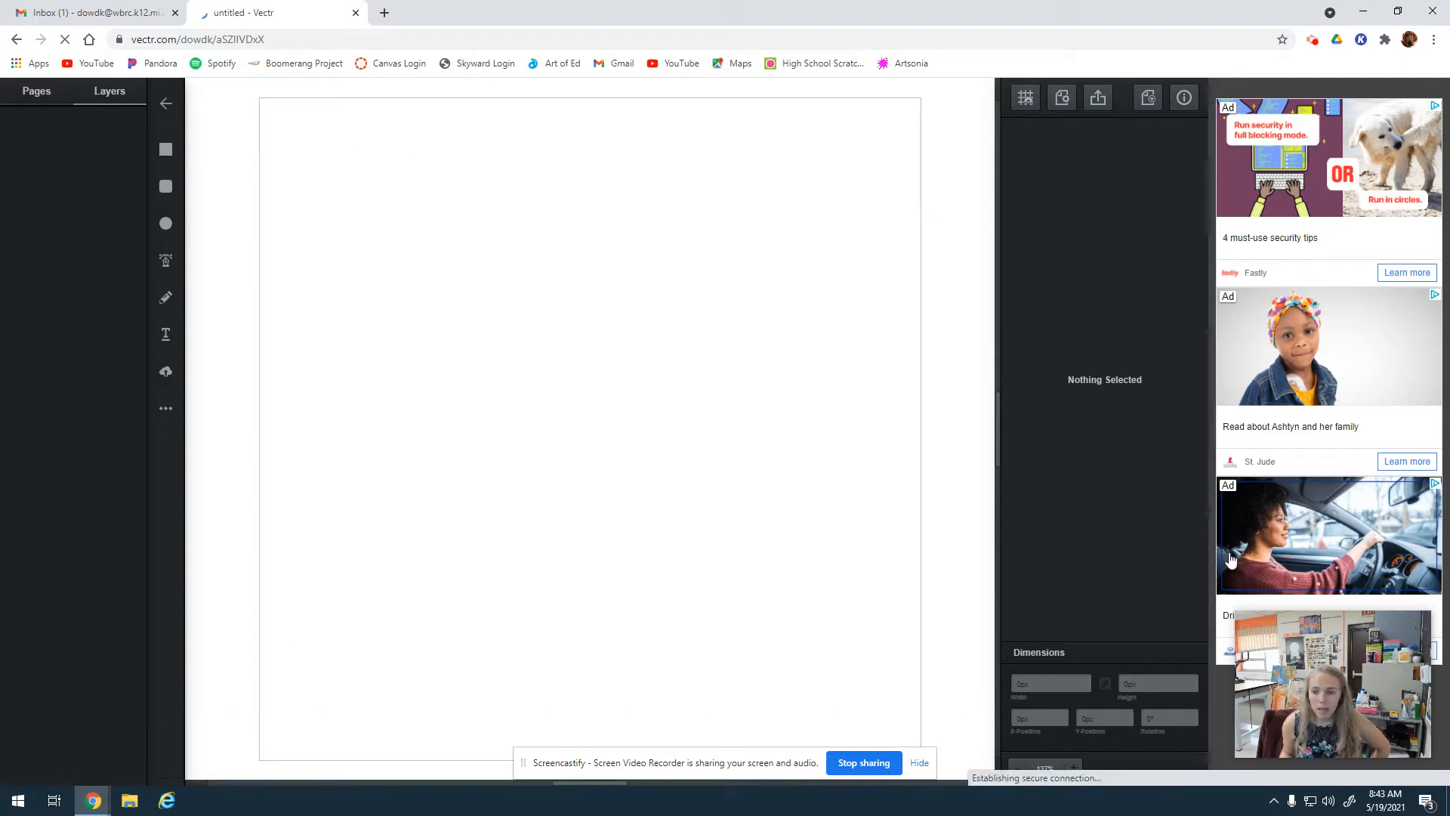
{"action": "left_click", "coordinate": [919, 763]}
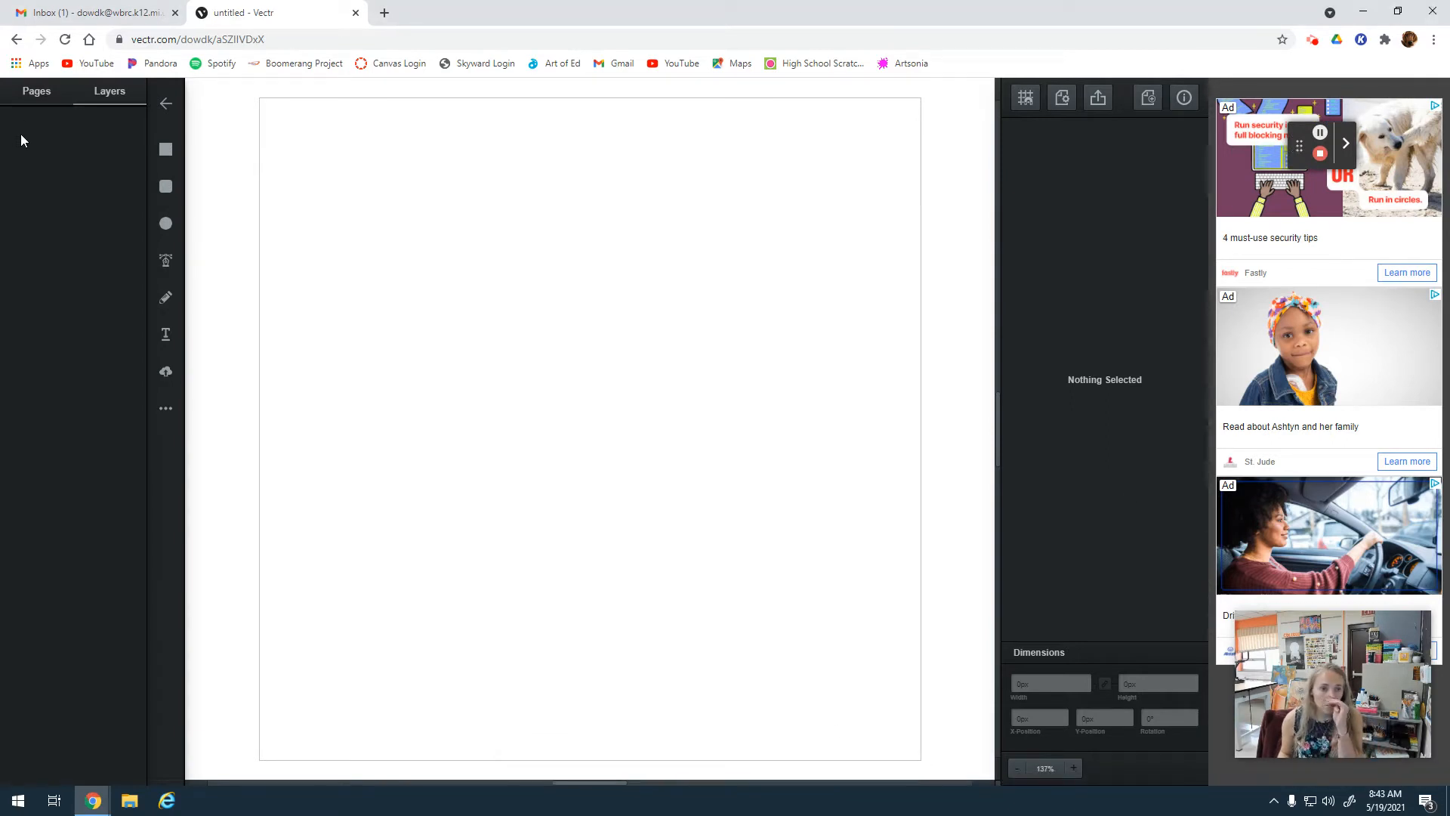
Show the page settings and set the file's measurement units to inches.
{"action": "left_click", "coordinate": [34, 94]}
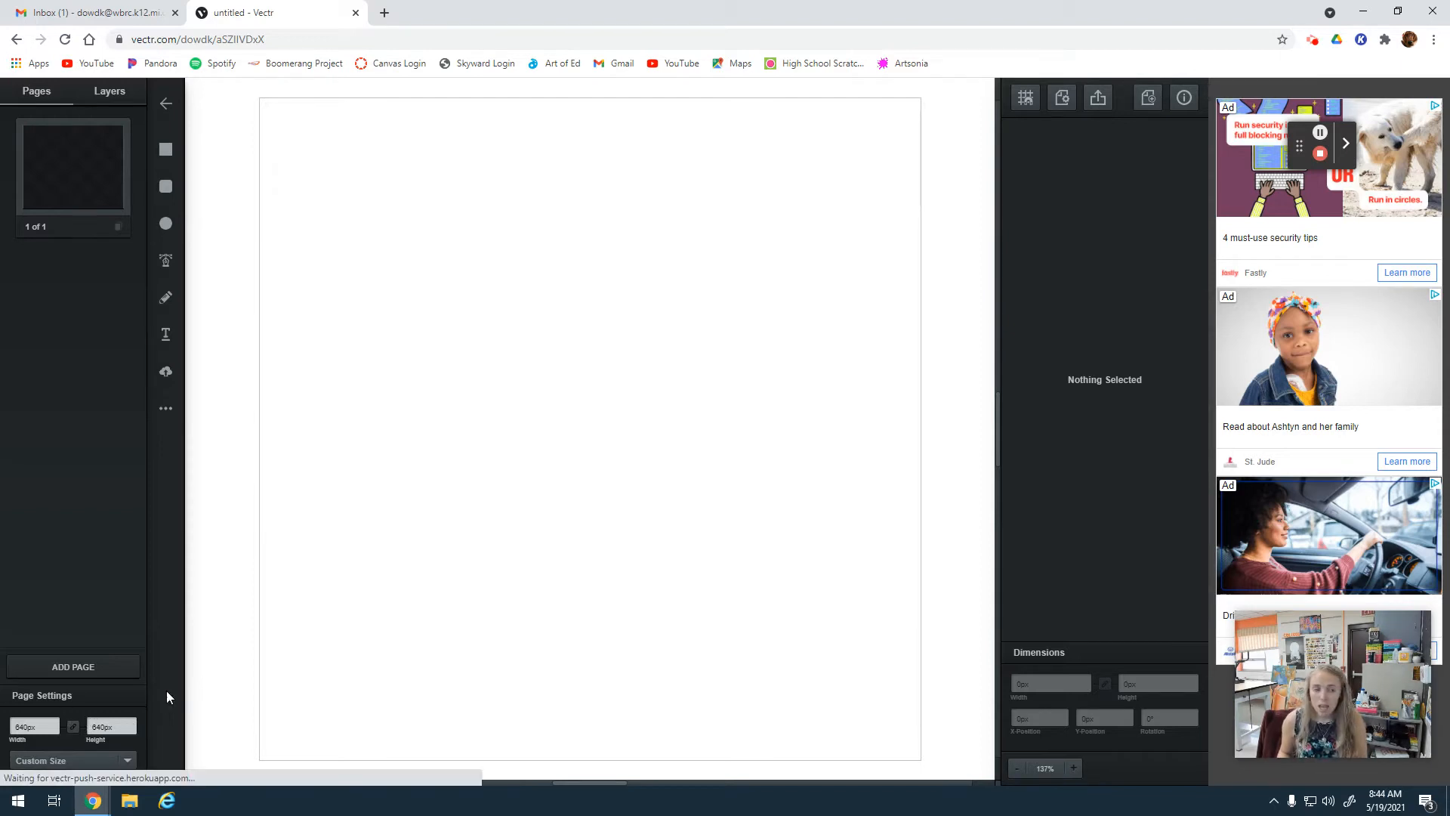
{"action": "left_click", "coordinate": [1063, 98]}
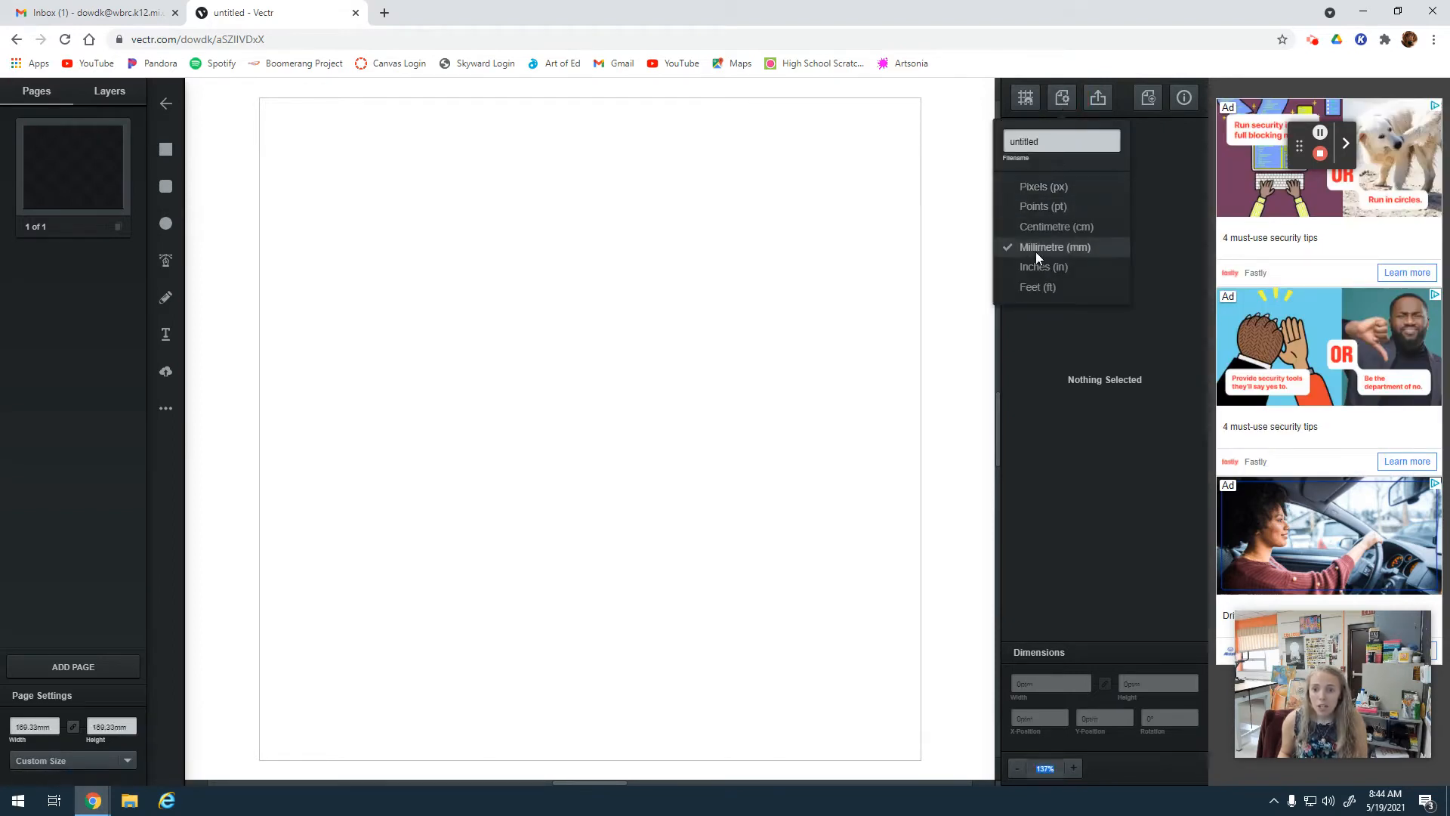
{"action": "left_click", "coordinate": [1036, 266]}
Enter Cards A-4 as the file name in the file settings.
{"action": "left_click", "coordinate": [1062, 98]}
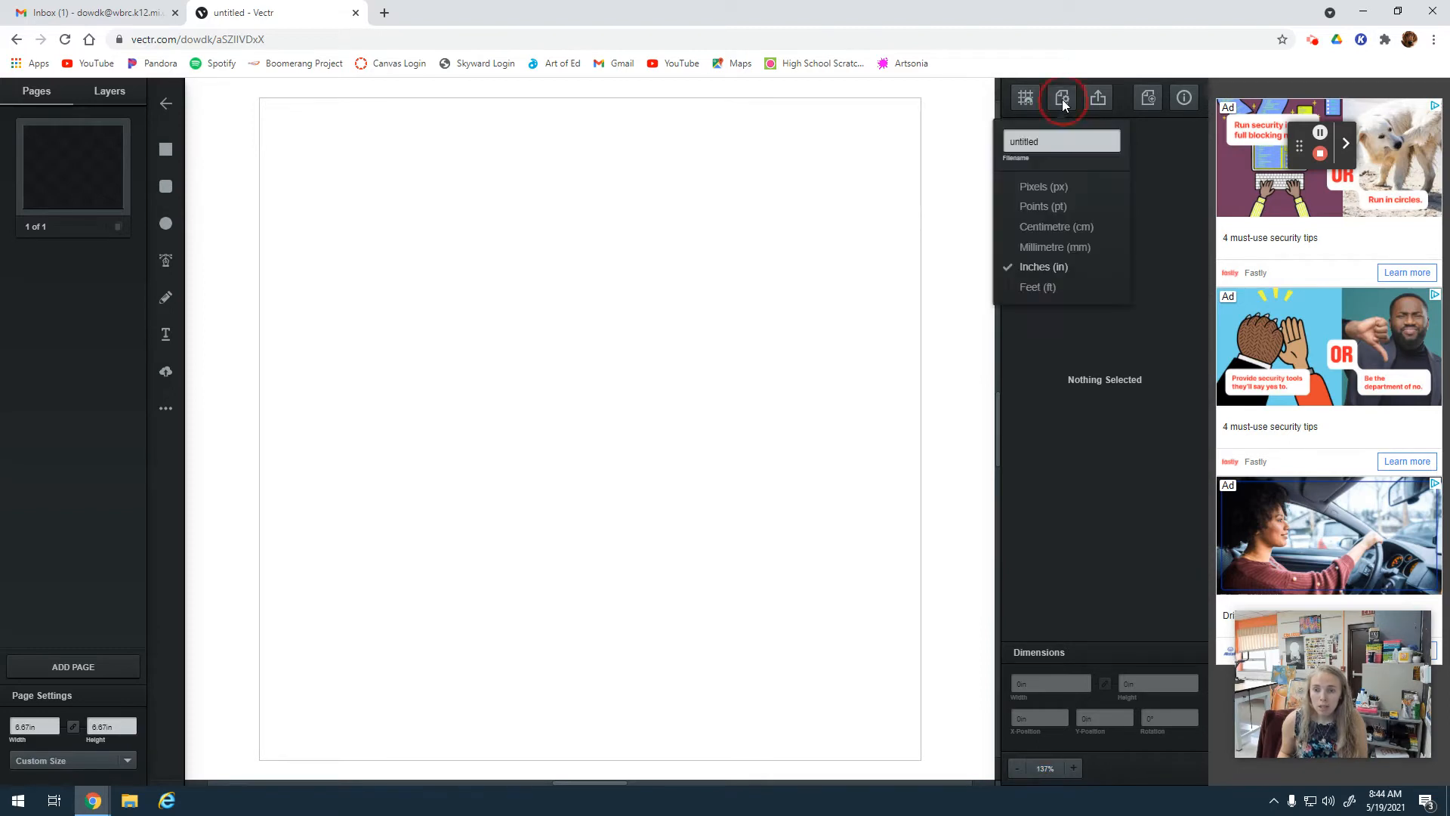
{"action": "double_click", "coordinate": [1049, 144]}
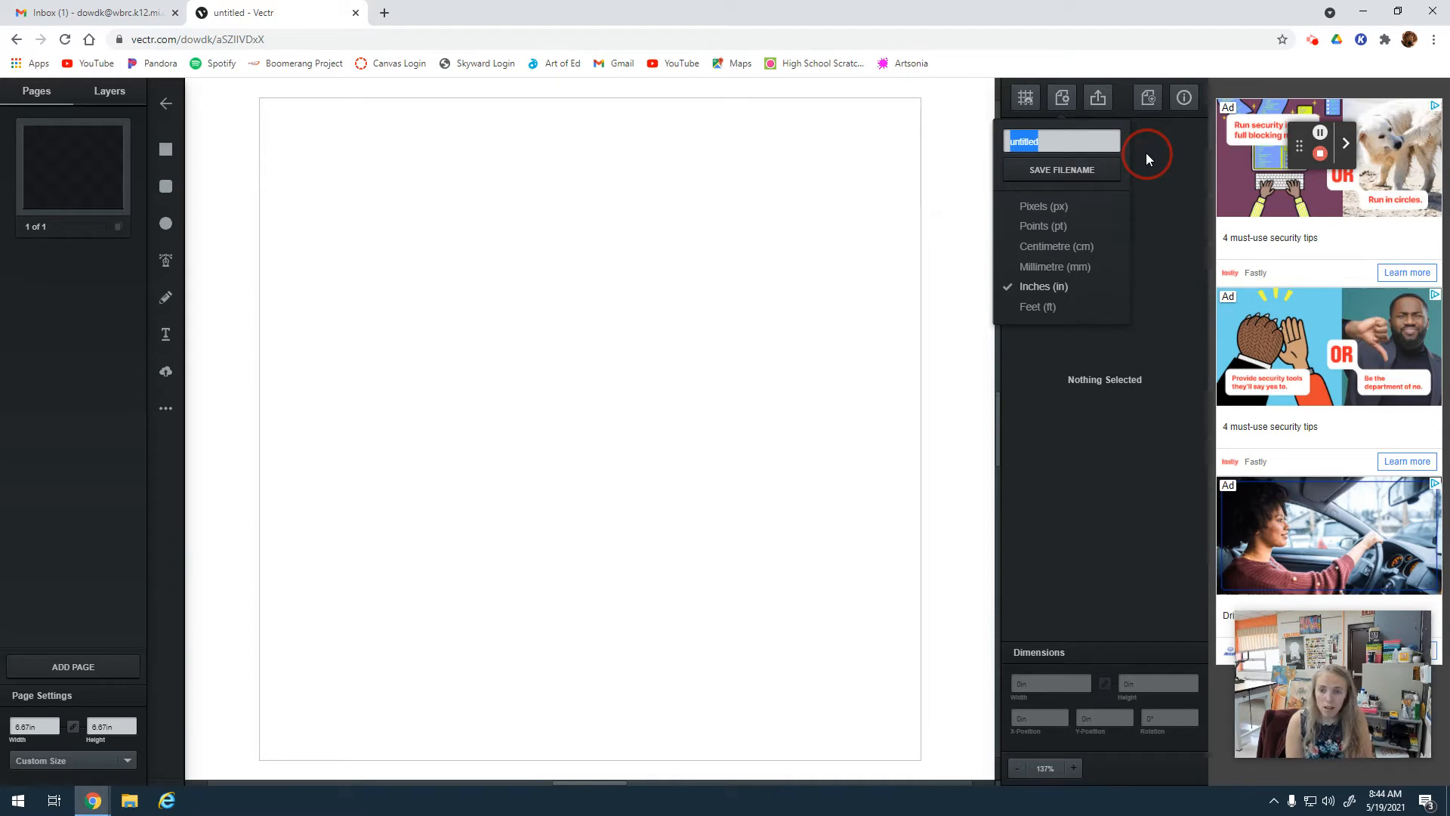
{"action": "type", "text": "Cards"}
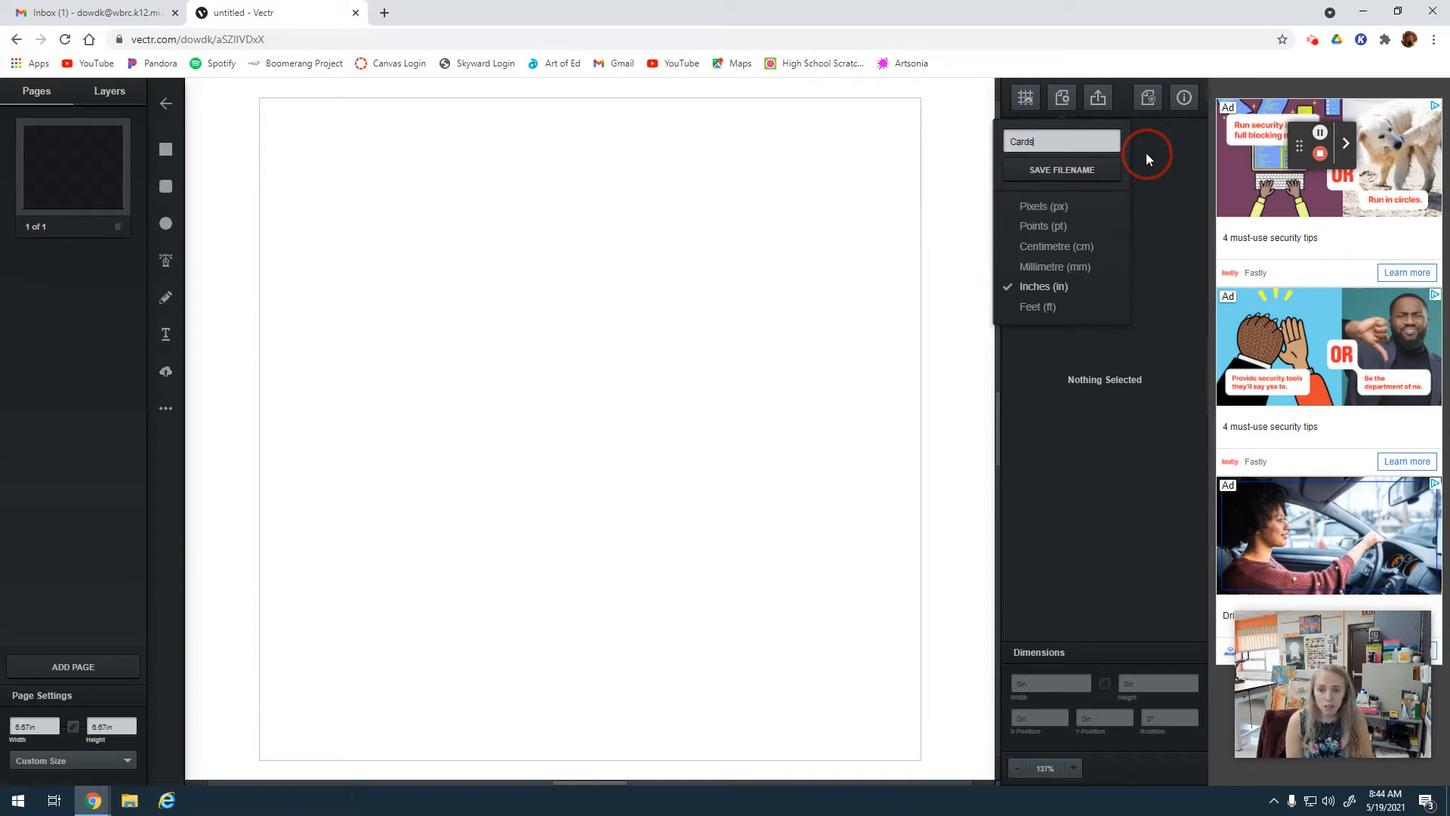
{"action": "type", "text": " A-"}
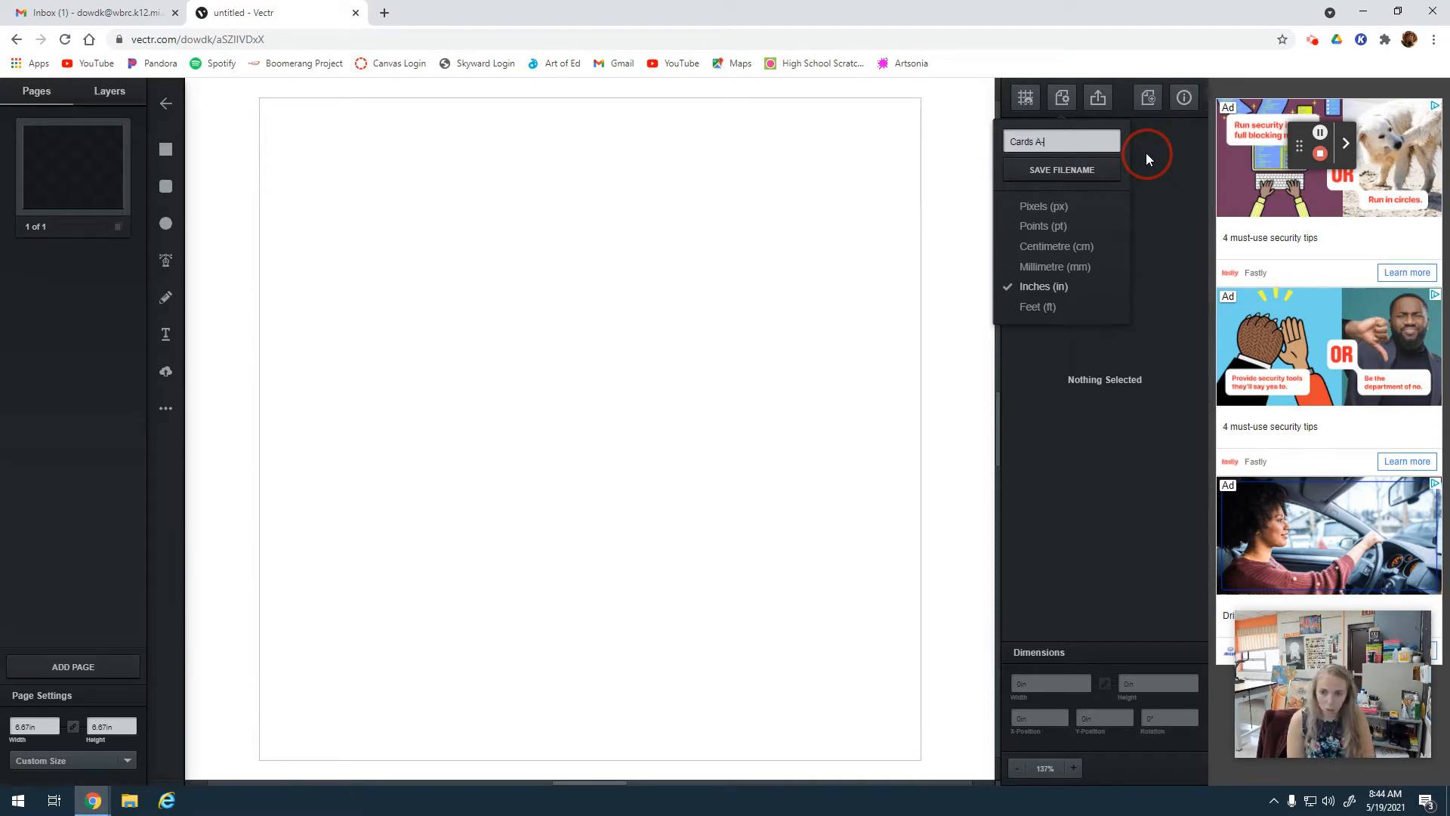
{"action": "type", "text": "4"}
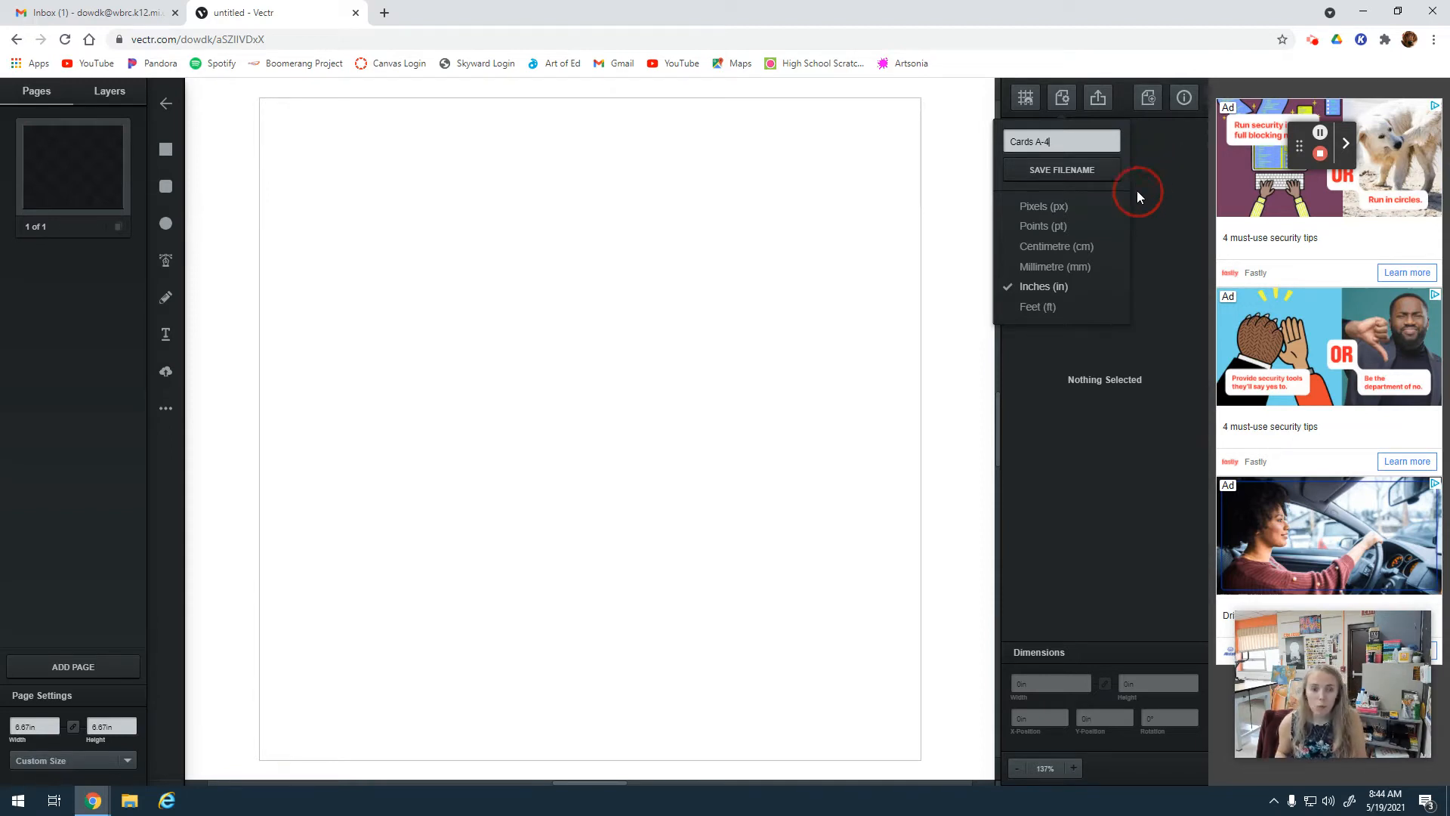
{"action": "left_click", "coordinate": [1163, 340]}
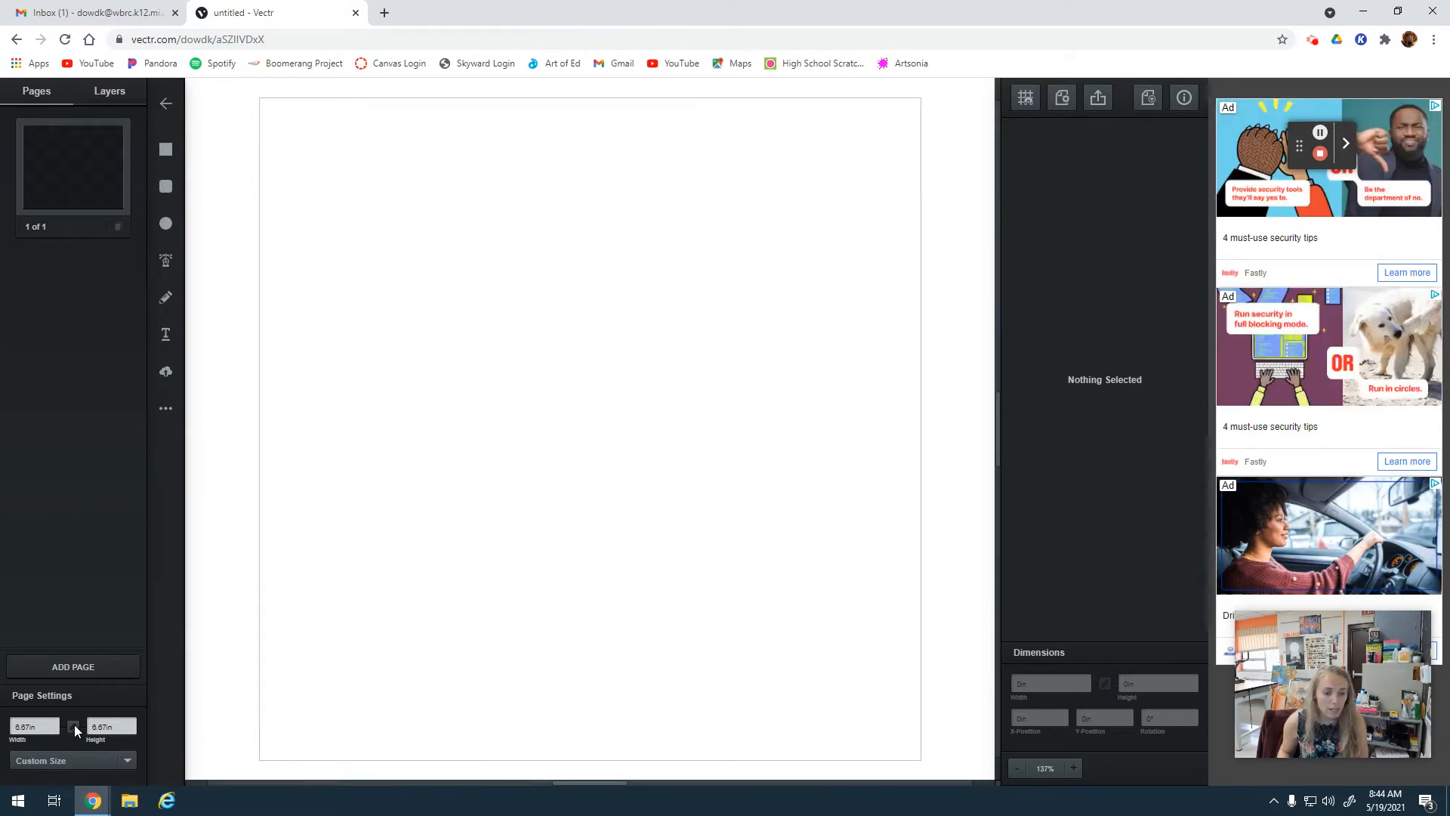
Unlock the page proportions and set the page size to 8.5 in wide by 11 in high.
{"action": "left_click", "coordinate": [74, 725]}
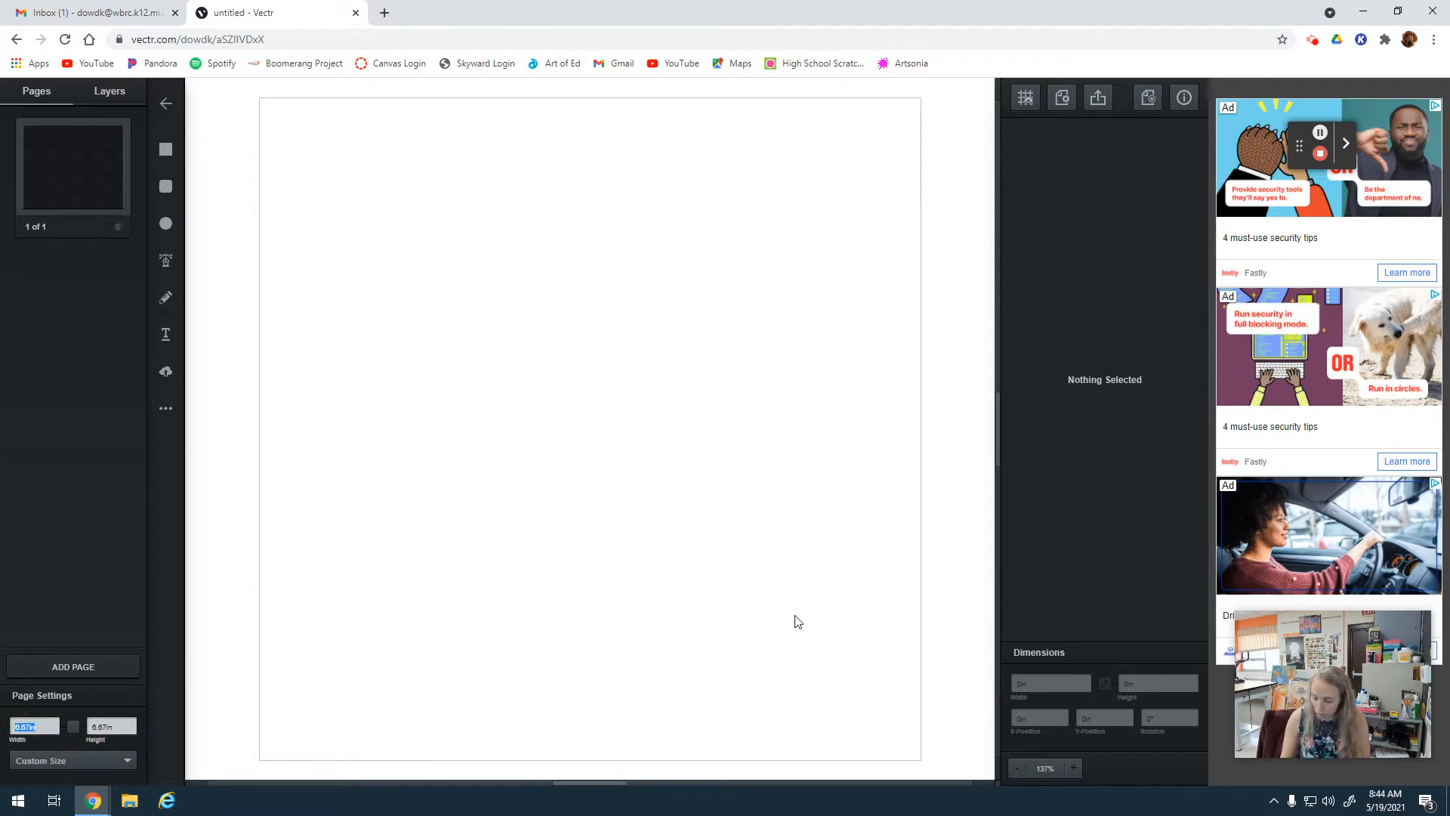
{"action": "type", "text": "8"}
{"action": "key", "text": "Tab"}
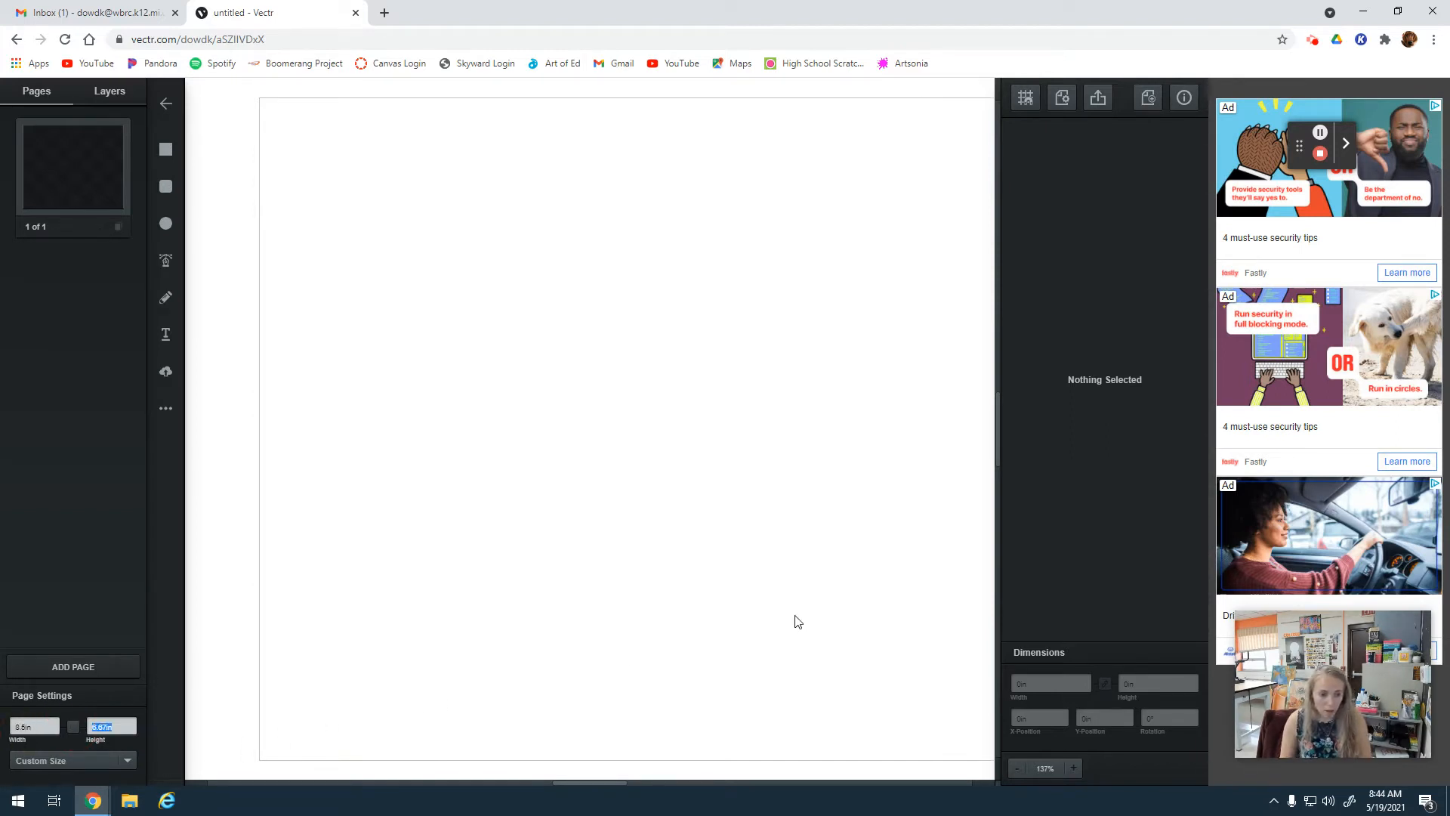
{"action": "type", "text": "11"}
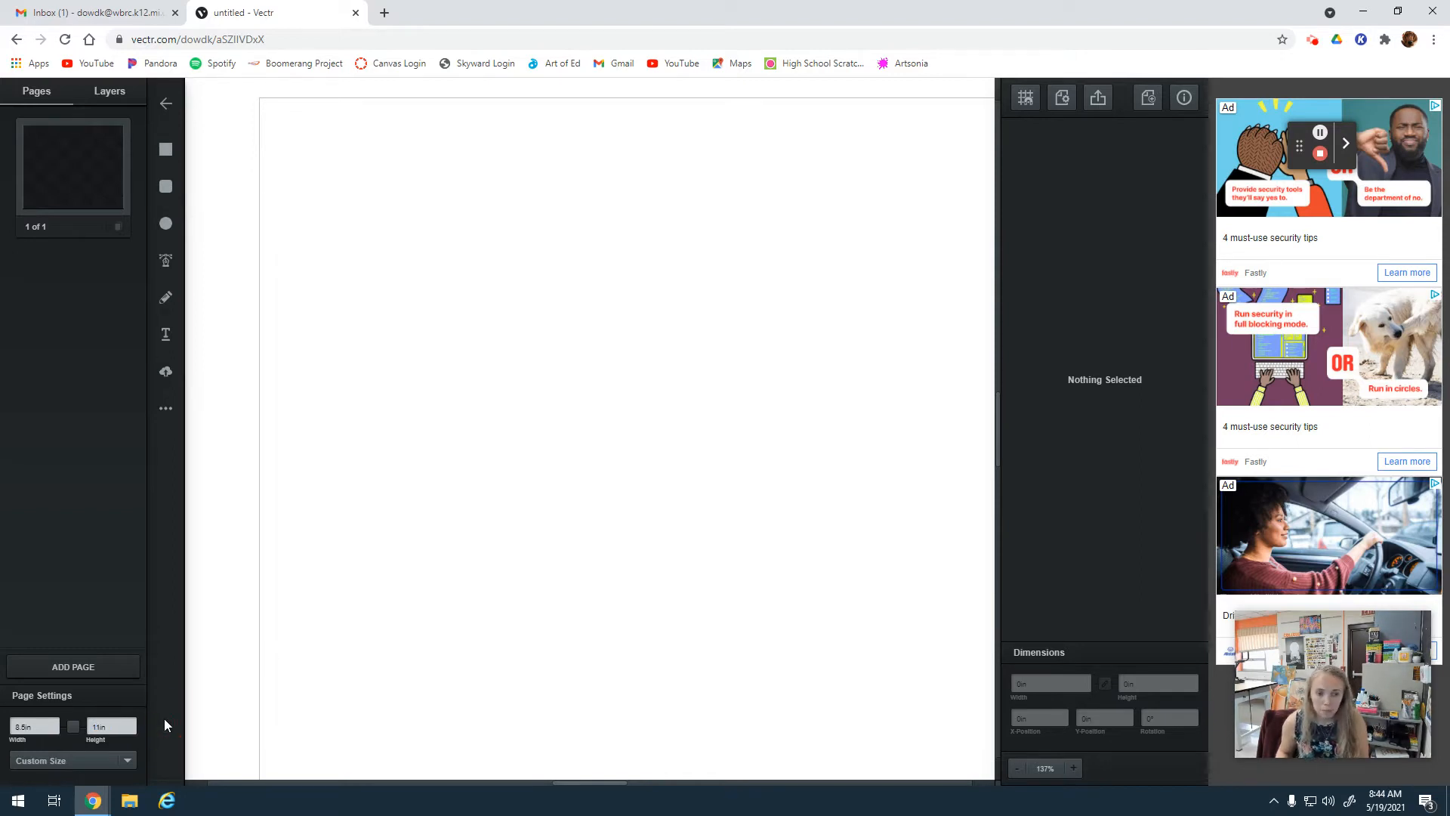
Draw a rounded rectangle about 3.8 in by 2.6 in near the page's upper-left corner and place it slightly in from the edges.
{"action": "left_click", "coordinate": [1016, 768]}
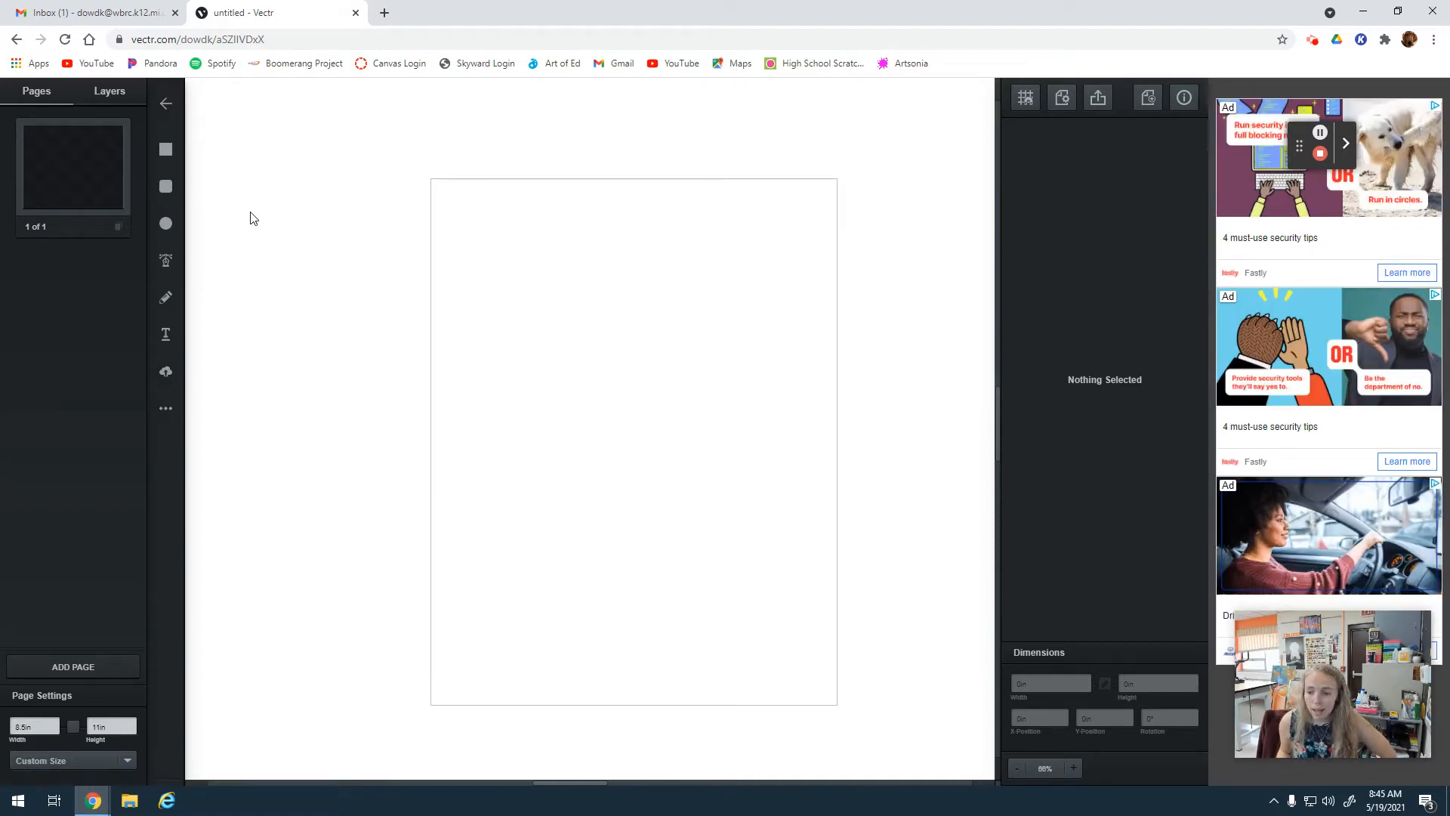
{"action": "left_click", "coordinate": [167, 189]}
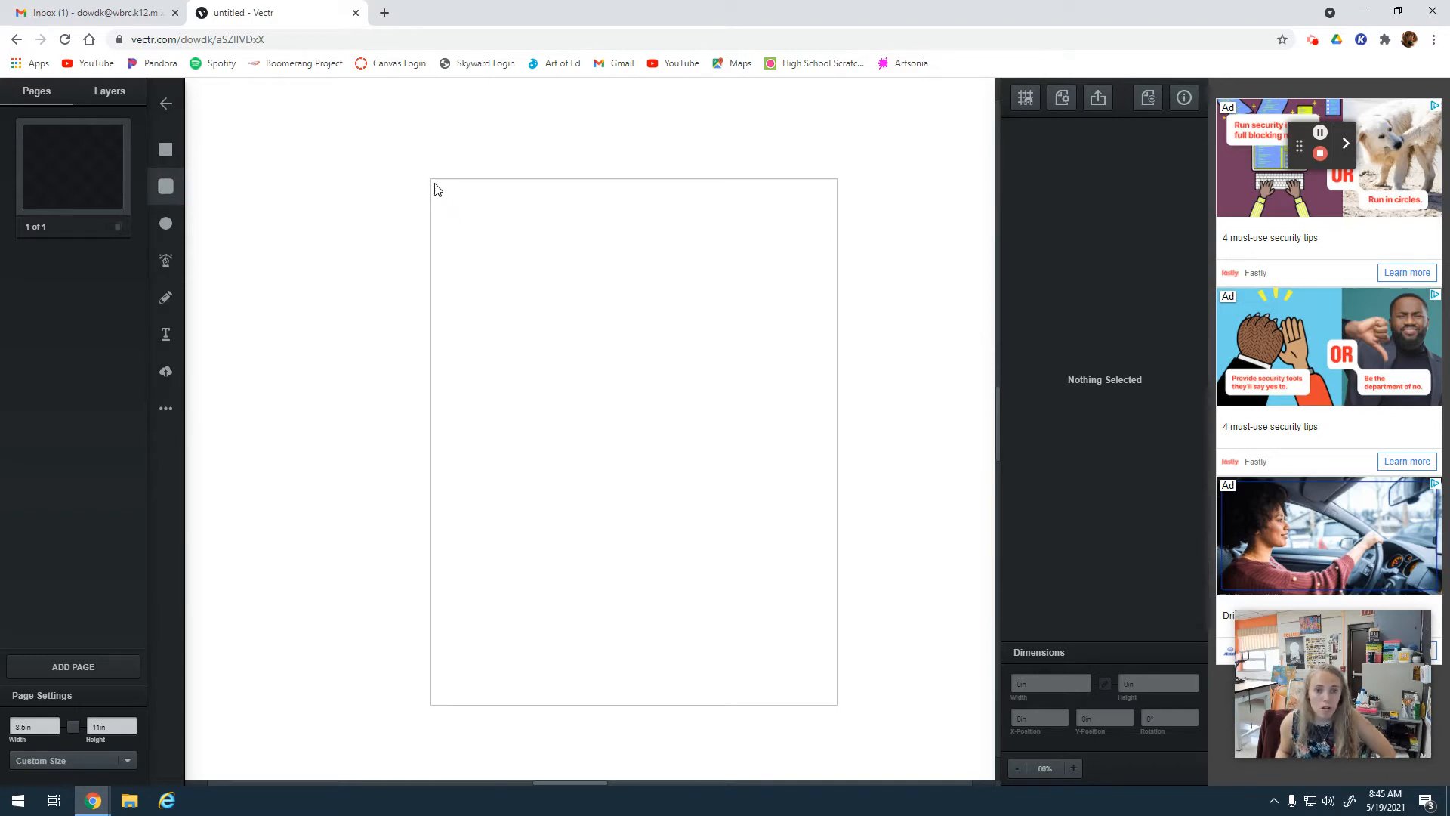
{"action": "left_click_drag", "start_coordinate": [437, 184], "coordinate": [621, 310]}
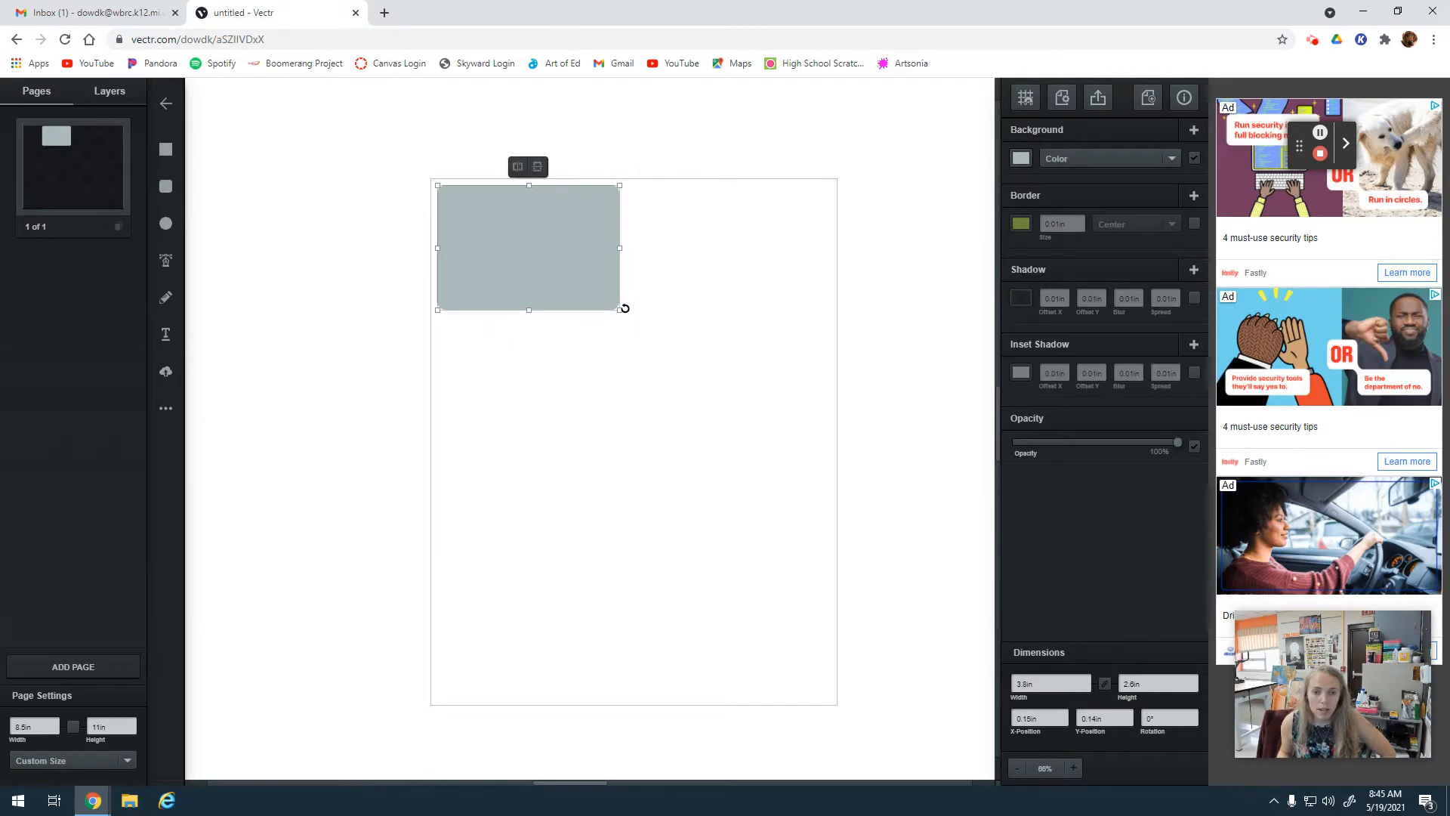
{"action": "mouse_move", "coordinate": [470, 250]}
{"action": "left_mouse_down"}
{"action": "mouse_move", "coordinate": [479, 259]}
{"action": "mouse_move", "coordinate": [492, 241]}
{"action": "left_mouse_up"}
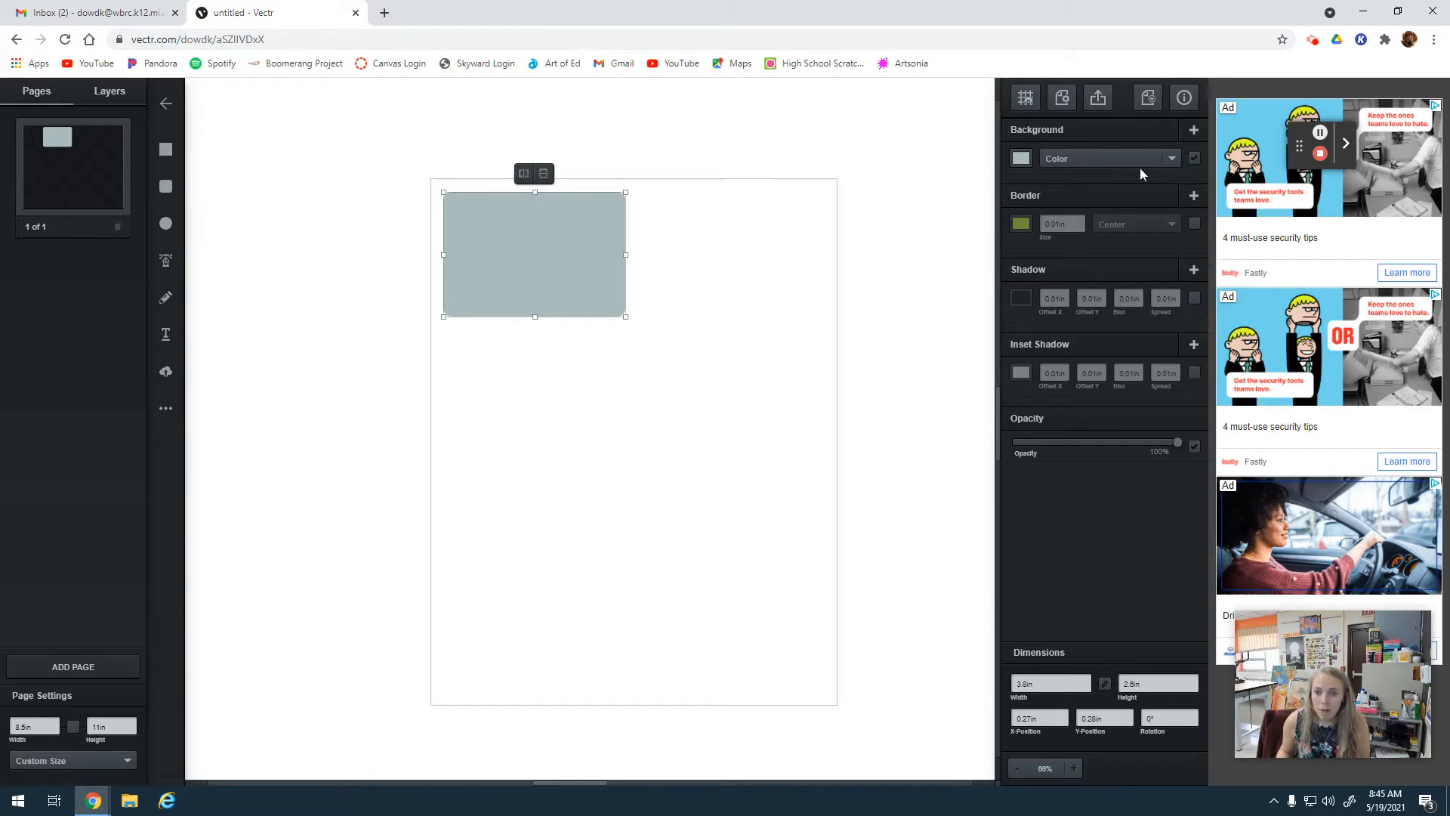
Change the rounded rectangle's background color to white.
{"action": "left_click", "coordinate": [1173, 159]}
{"action": "left_click", "coordinate": [1027, 156]}
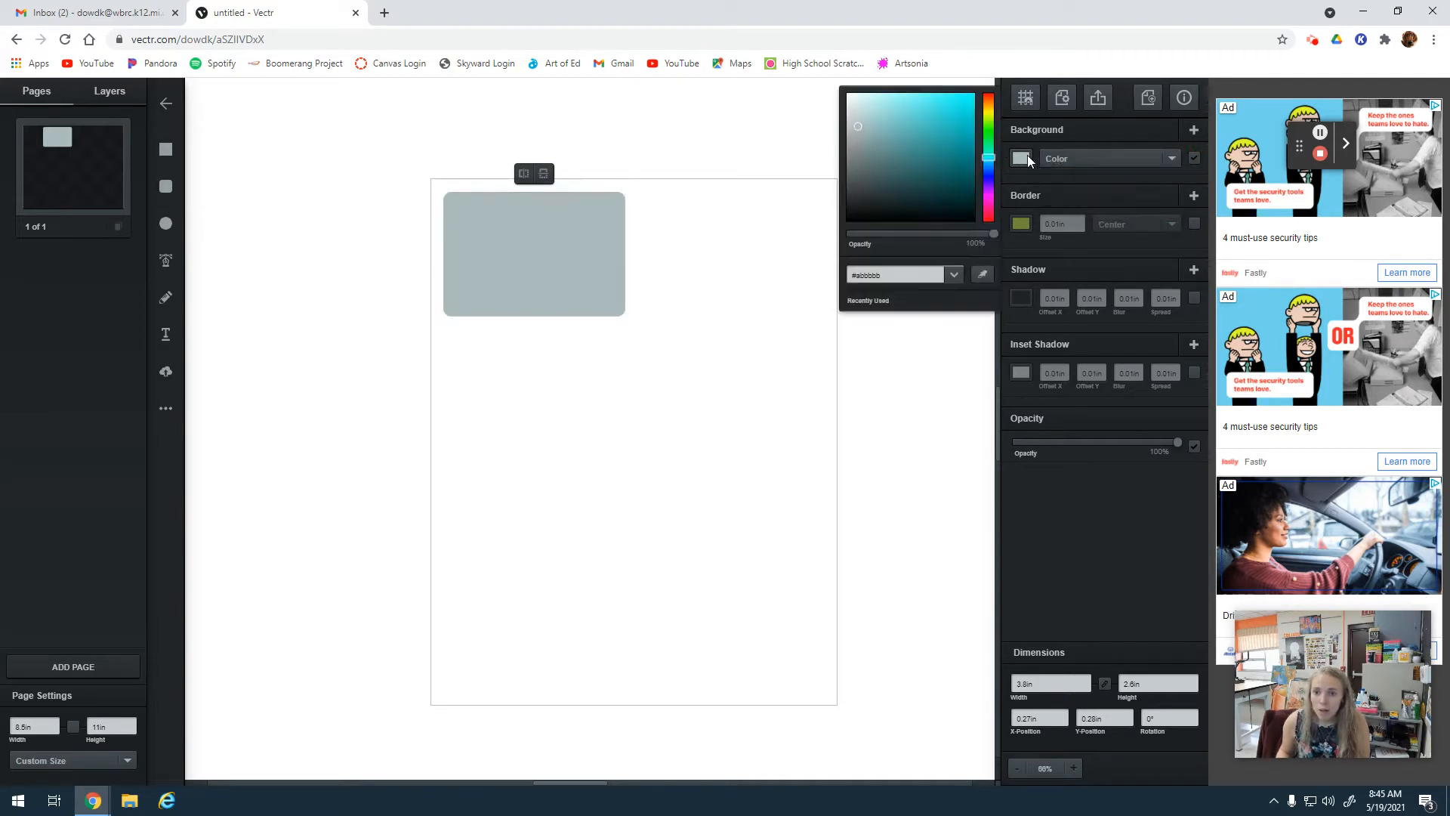
{"action": "left_click_drag", "start_coordinate": [855, 124], "coordinate": [841, 90]}
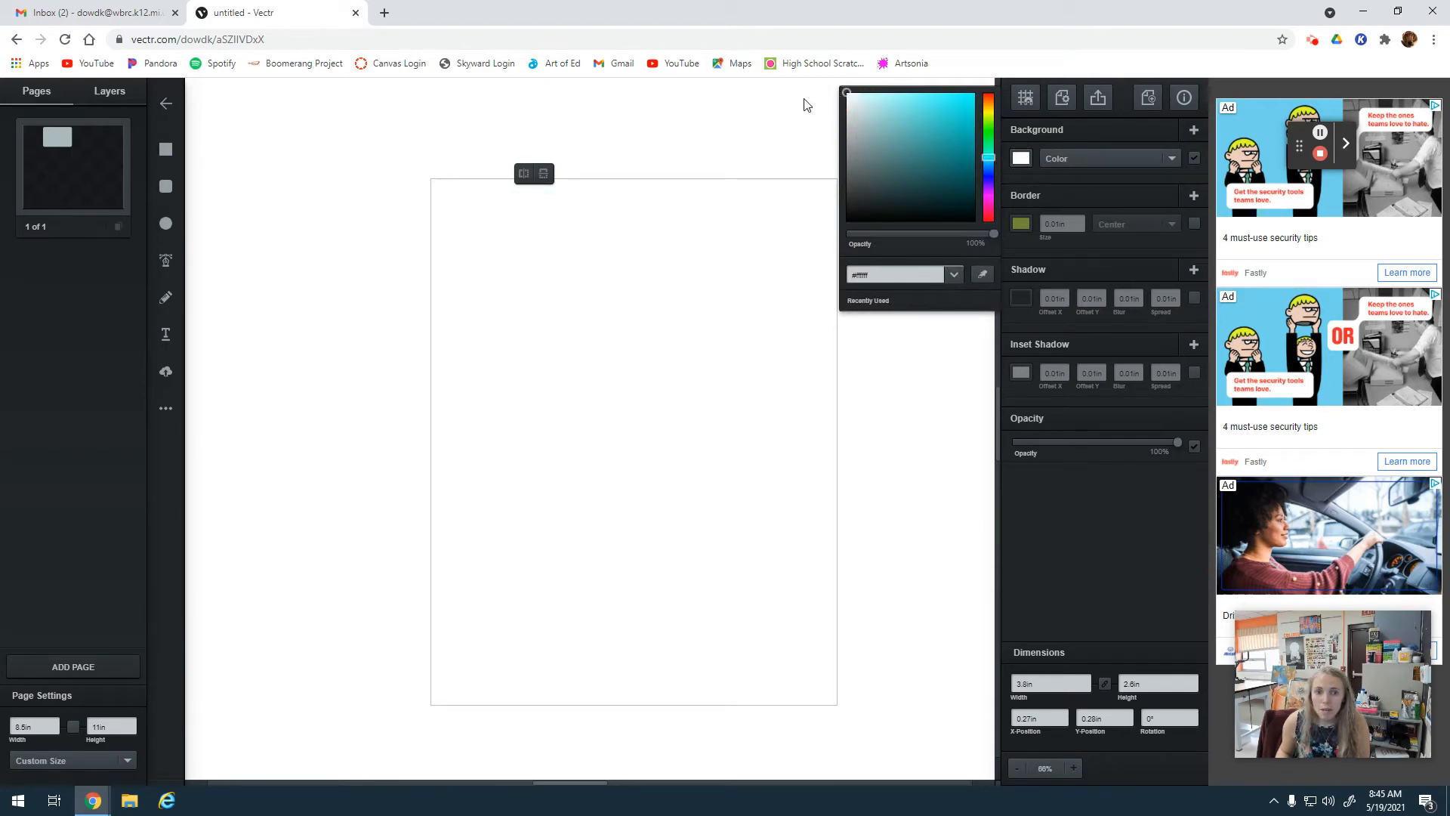
{"action": "left_click", "coordinate": [1085, 255]}
Enable the rounded rectangle's border and color it black.
{"action": "left_click", "coordinate": [1194, 221]}
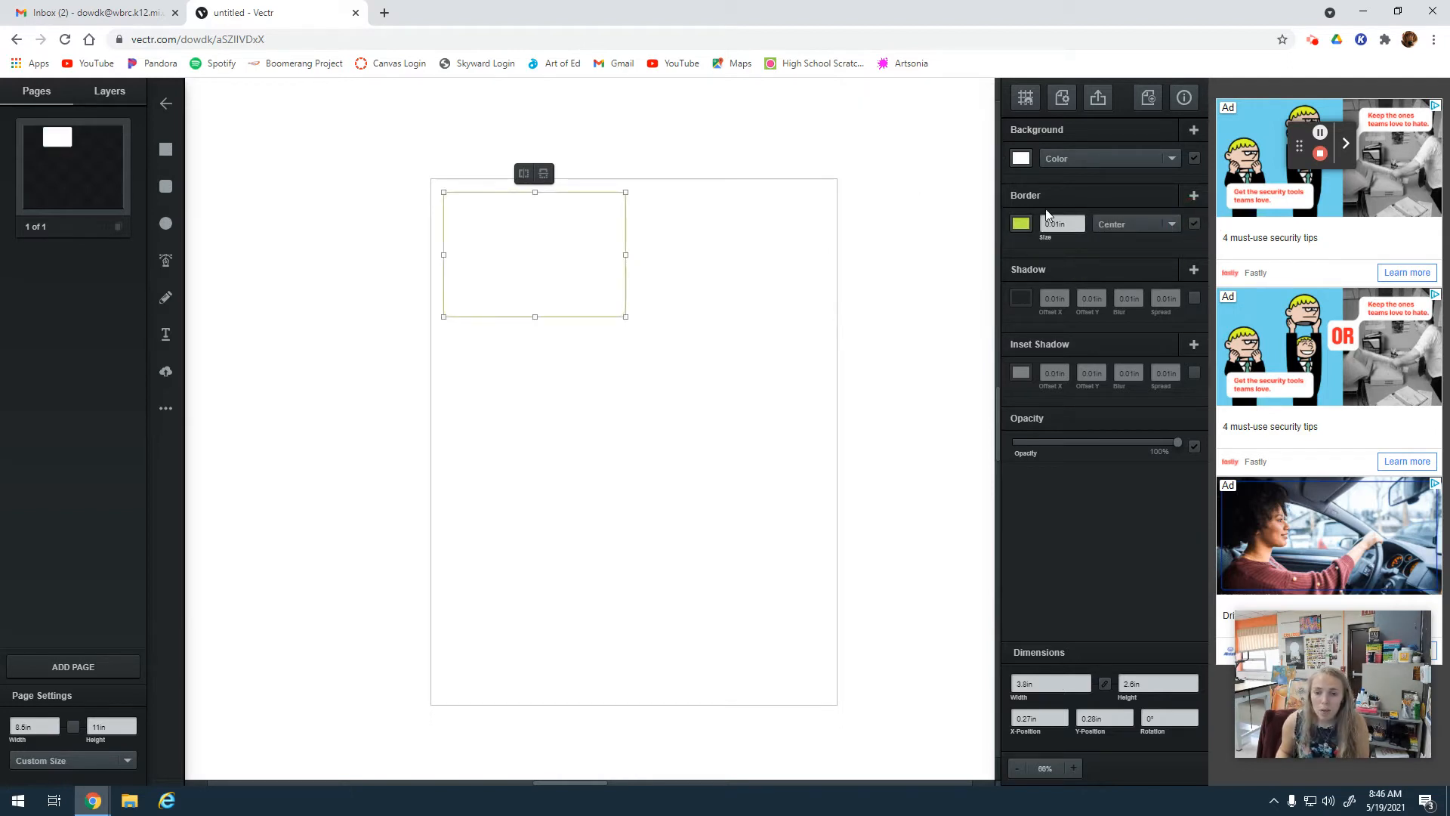
{"action": "left_click", "coordinate": [1021, 224]}
{"action": "left_click_drag", "start_coordinate": [935, 129], "coordinate": [994, 282]}
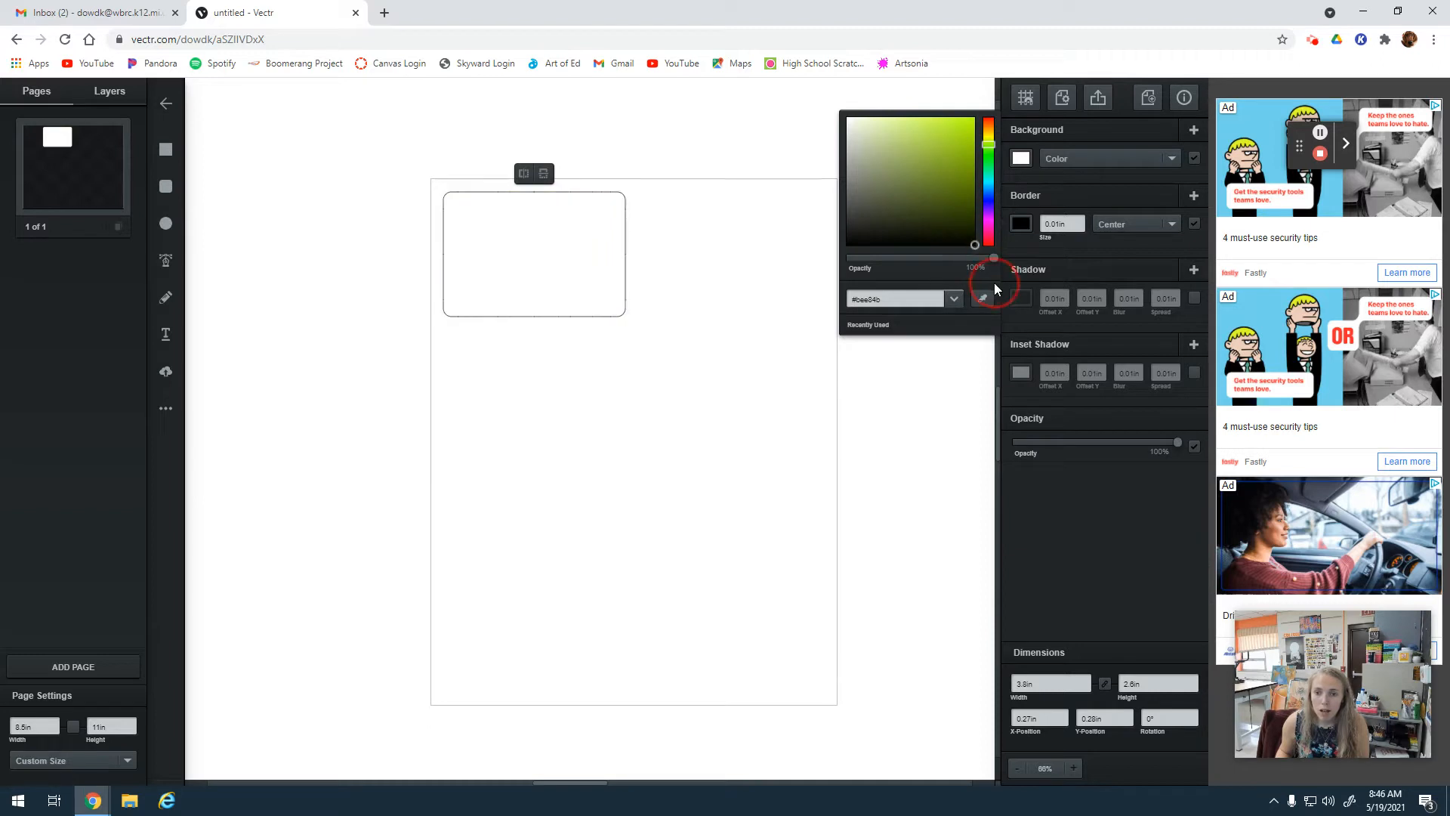
{"action": "left_click", "coordinate": [1078, 256]}
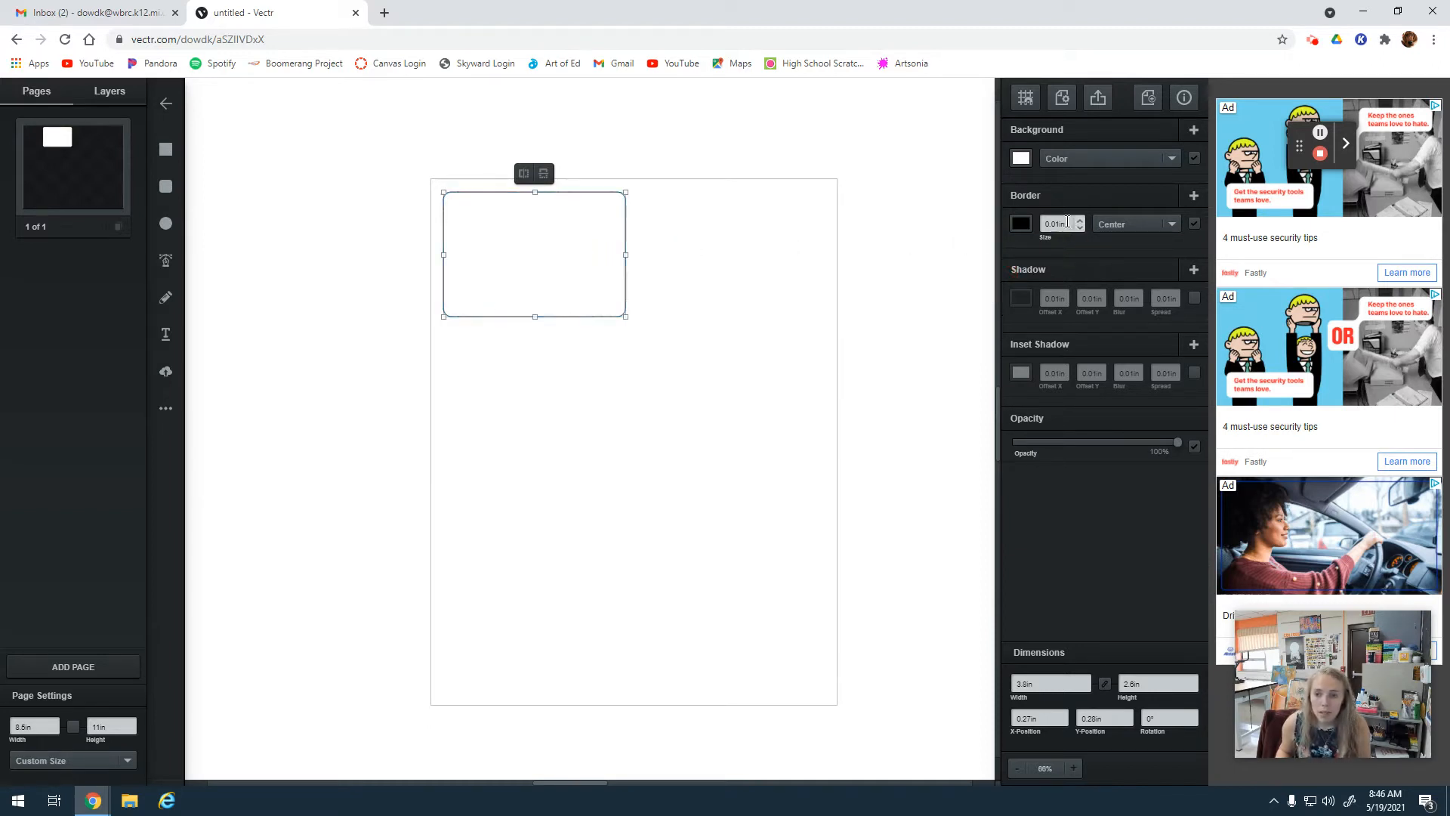
Try border sizes of 0.2 in and 0.1 in on the rounded rectangle.
{"action": "left_click", "coordinate": [1052, 224]}
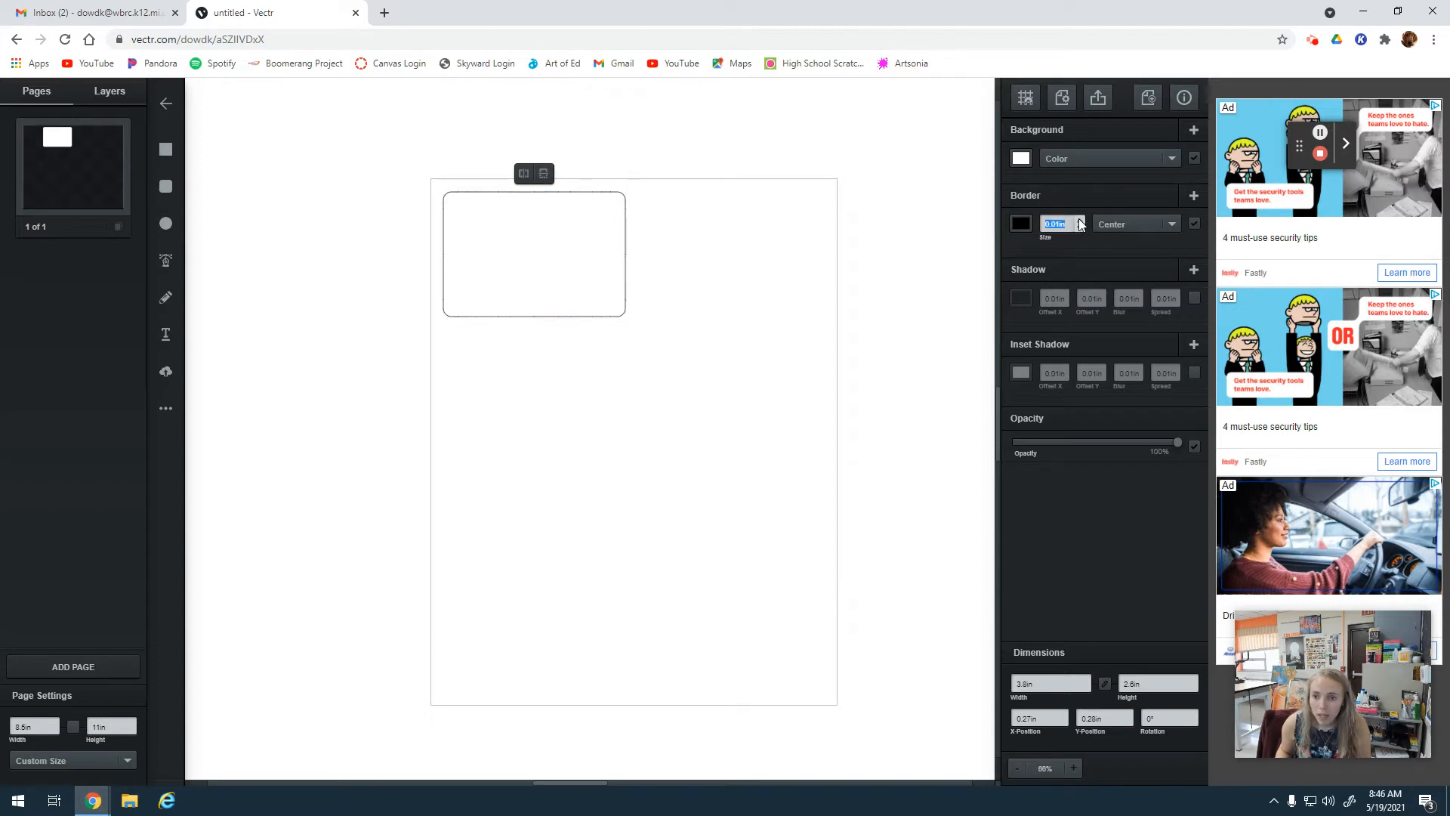
{"action": "left_click", "coordinate": [1081, 221]}
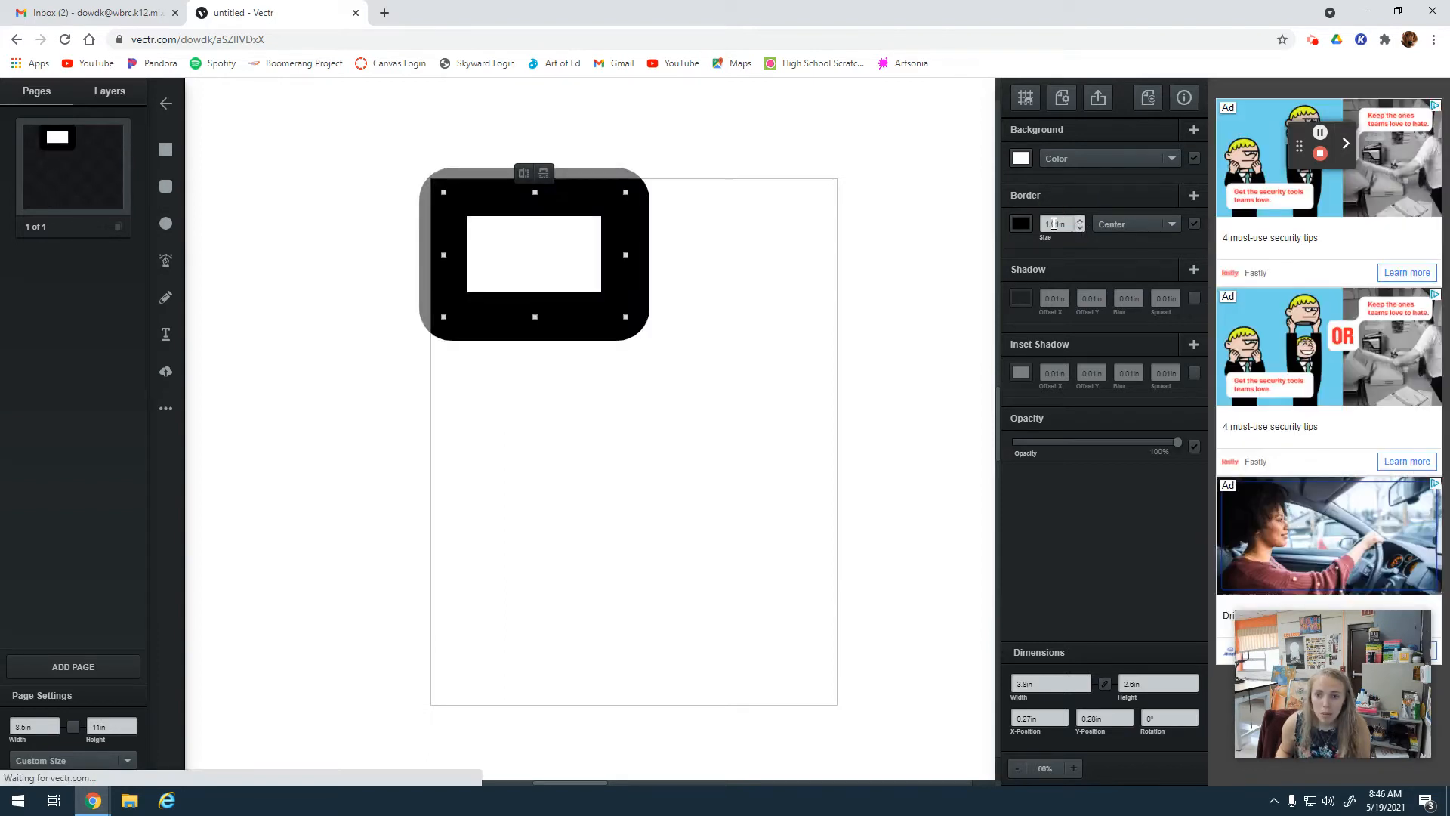
{"action": "left_click", "coordinate": [1056, 223]}
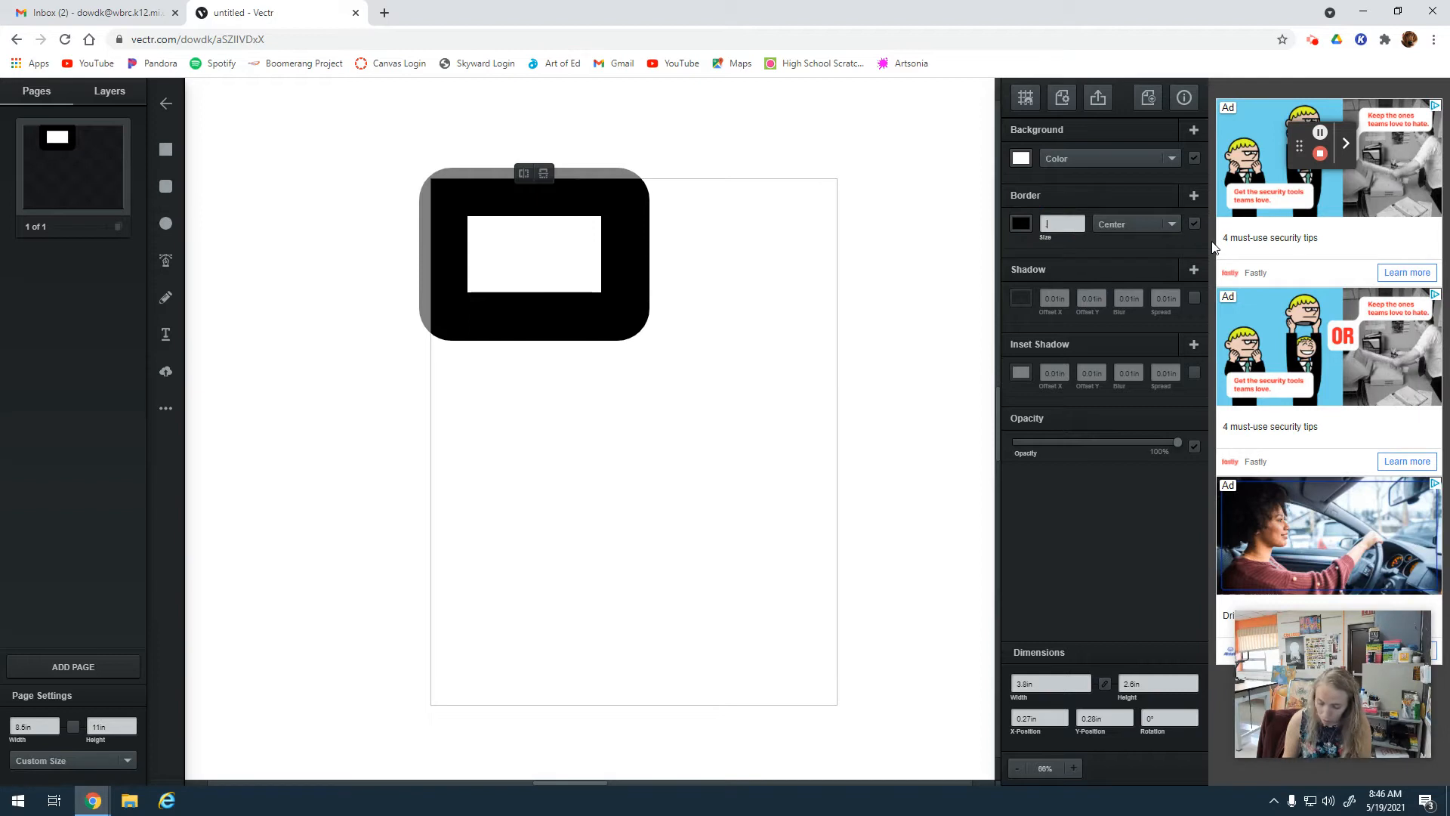
{"action": "type", "text": ".2"}
{"action": "key", "text": "Return"}
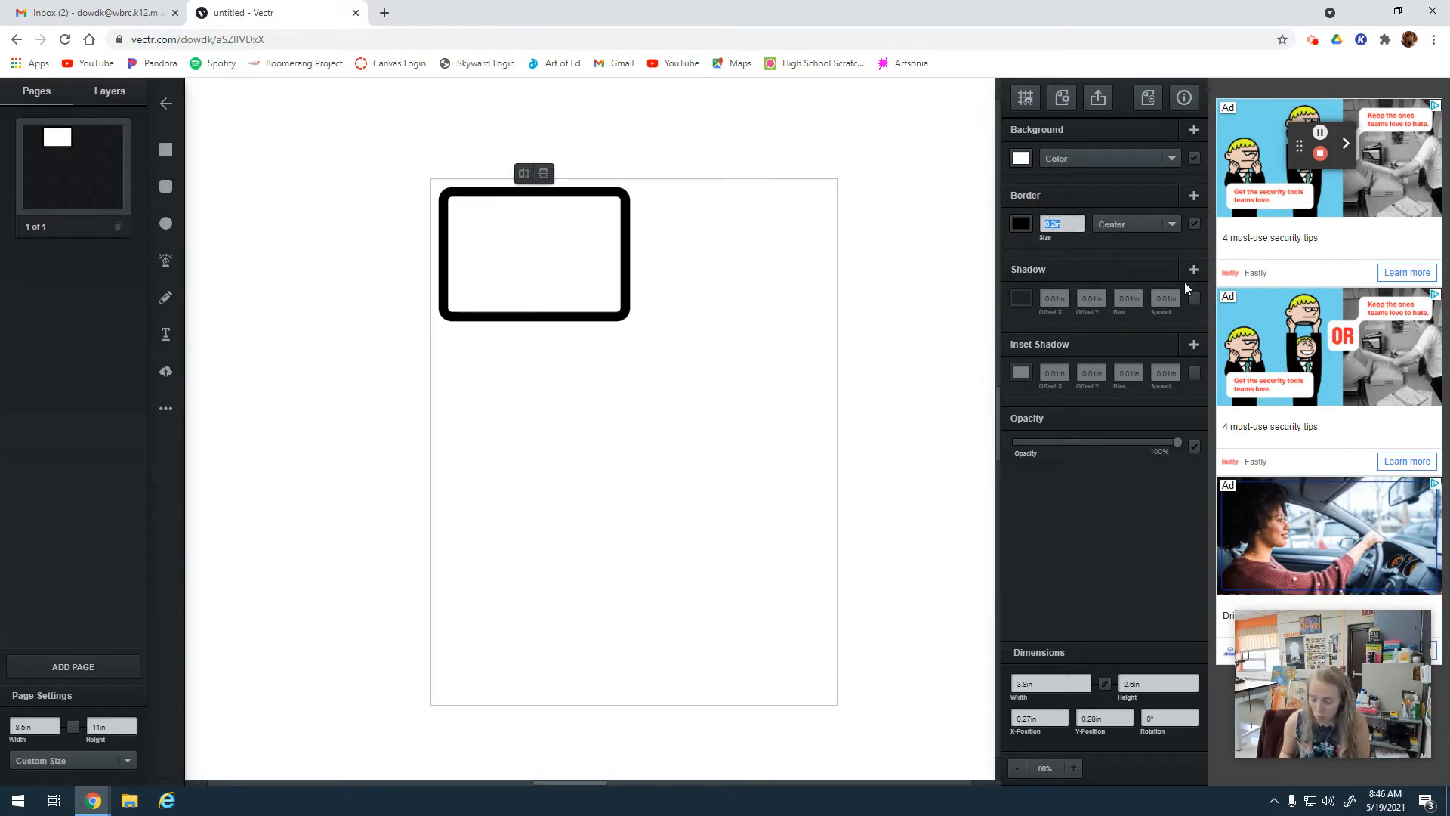
{"action": "type", "text": ".1"}
{"action": "key", "text": "Return"}
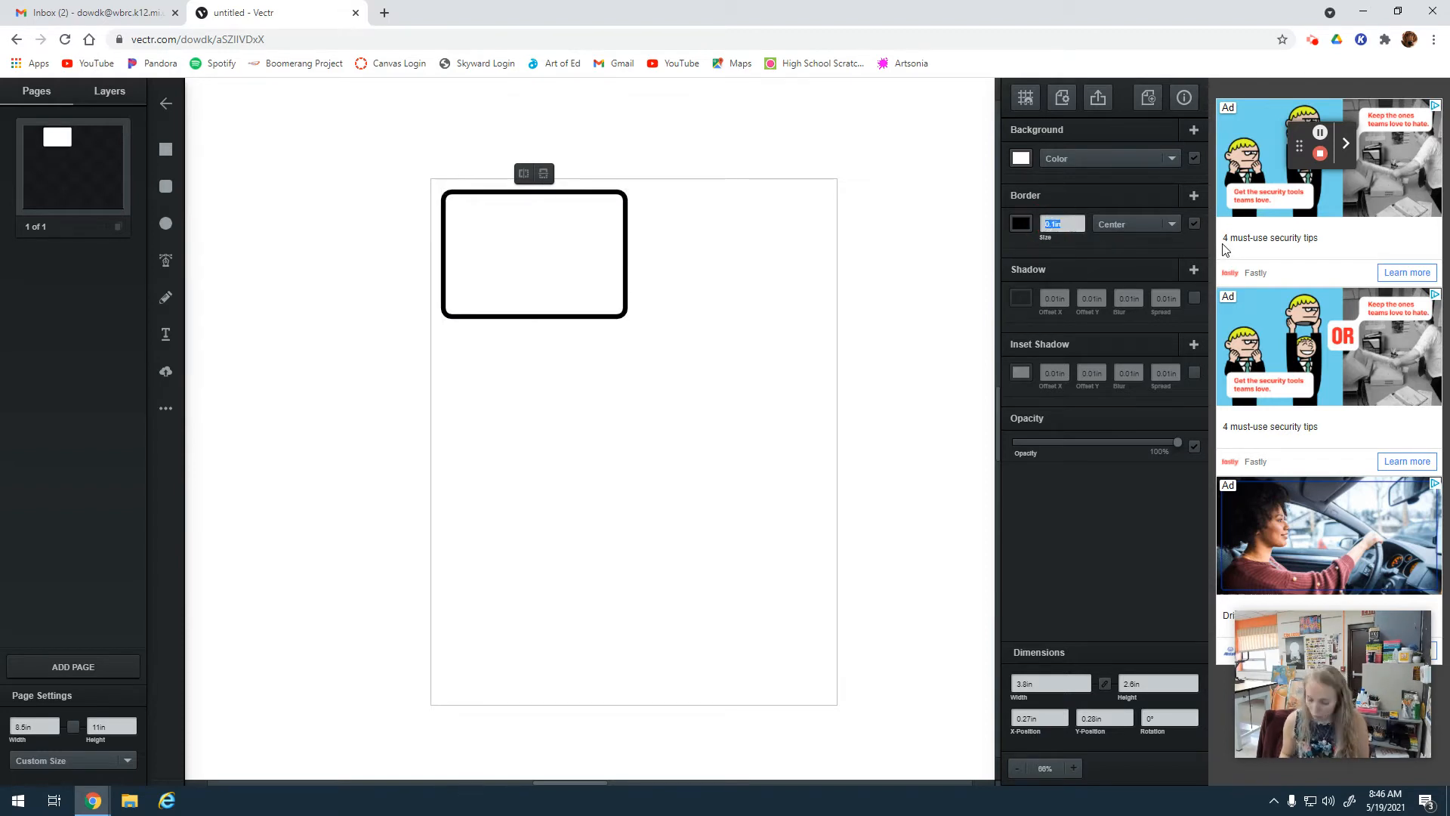
Set the rounded rectangle's border size to 0.05 in.
{"action": "type", "text": "0.0"}
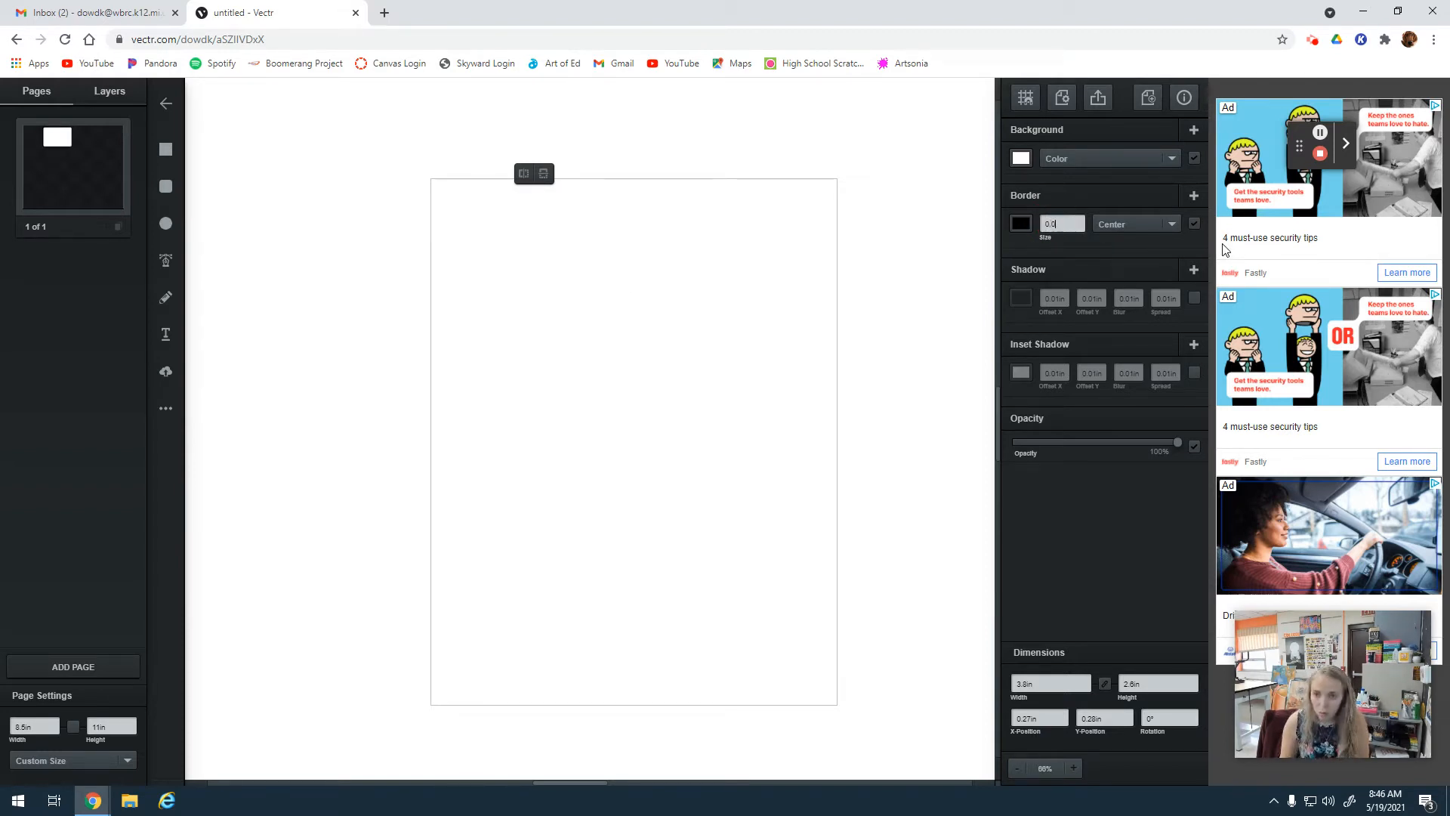
{"action": "type", "text": "5"}
{"action": "key", "text": "Return"}
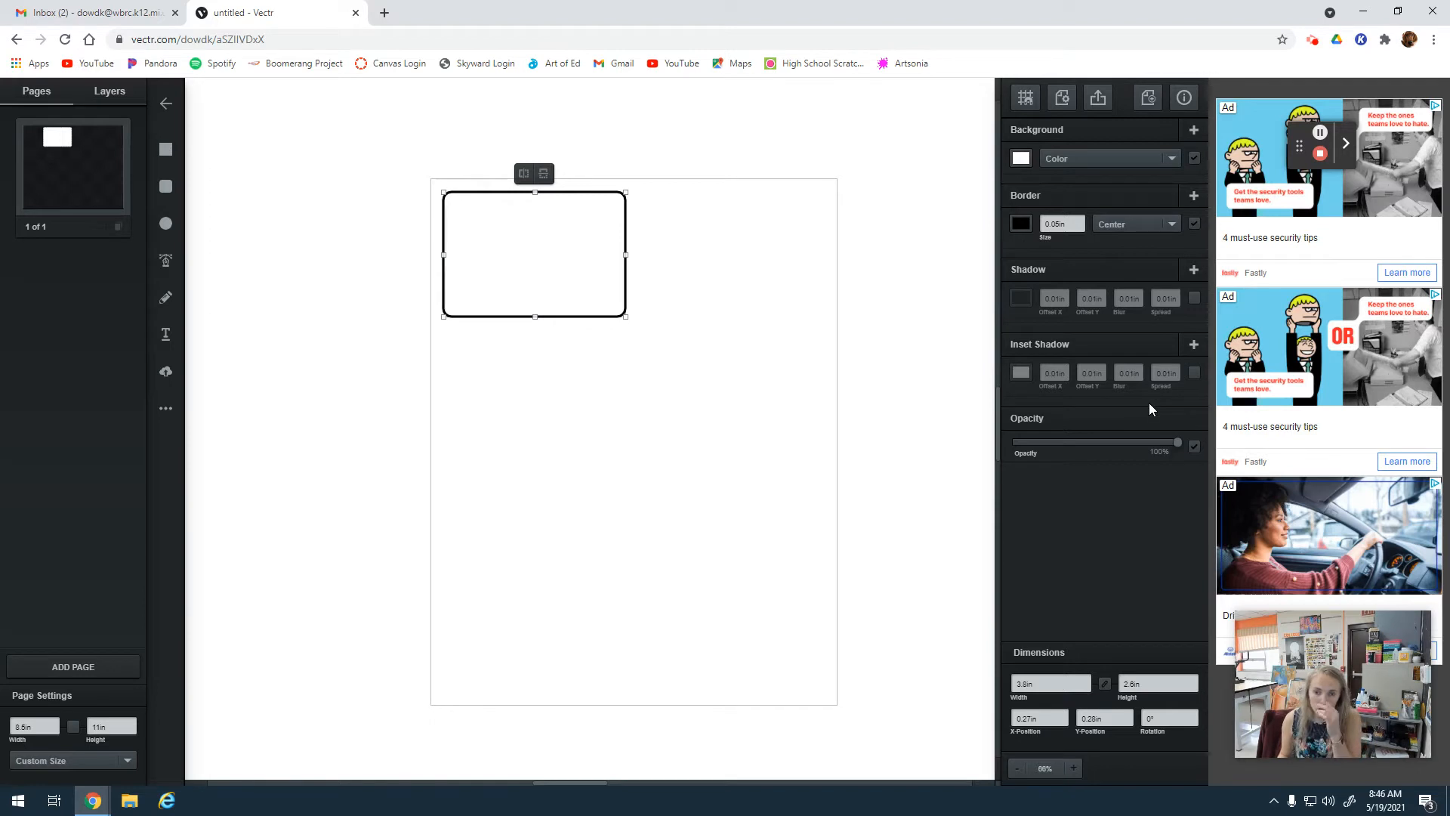
Try a shadow with a horizontal offset of 1.01 in on the rounded rectangle.
{"action": "left_click", "coordinate": [1195, 297]}
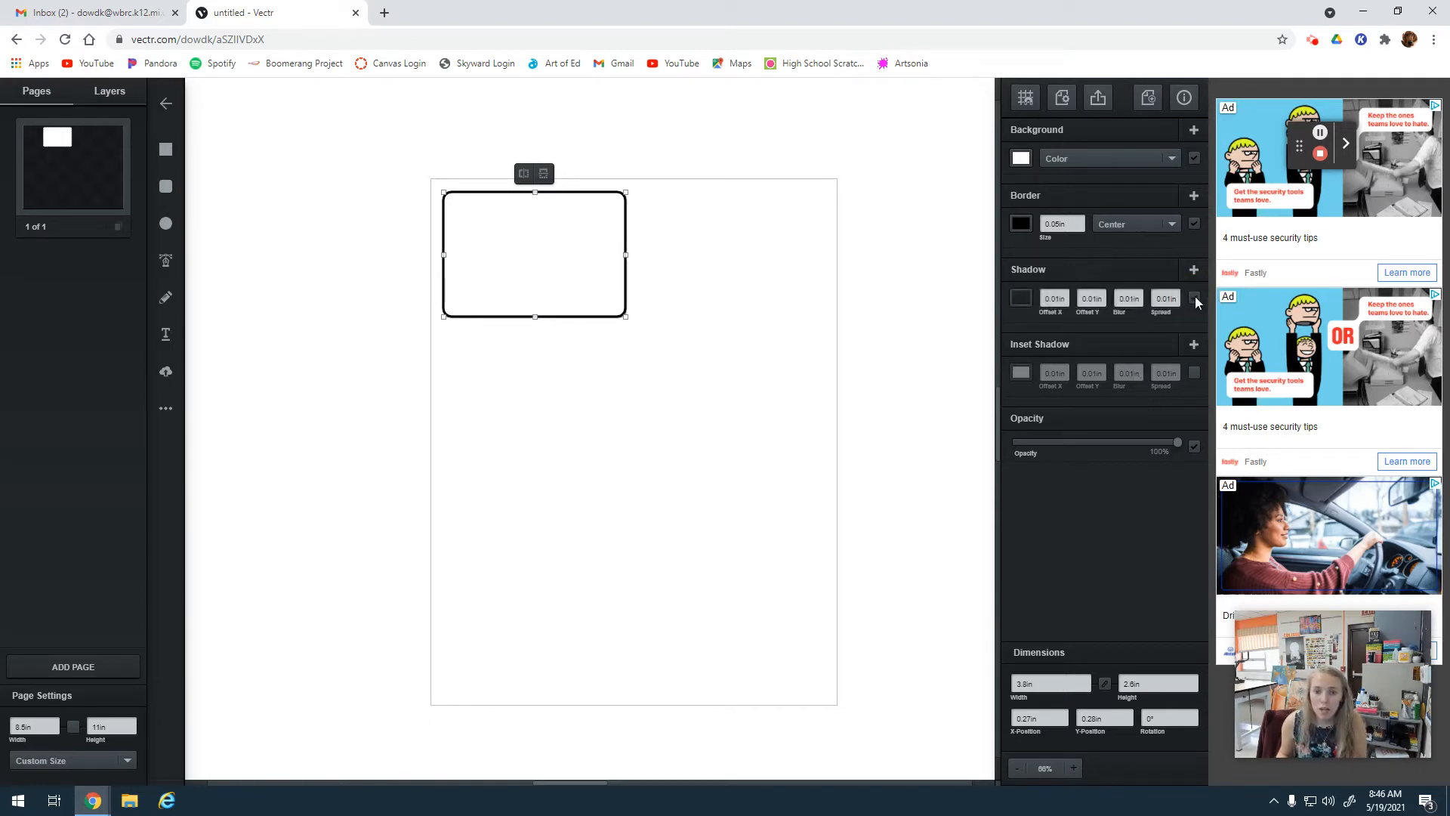
{"action": "left_click", "coordinate": [1067, 296]}
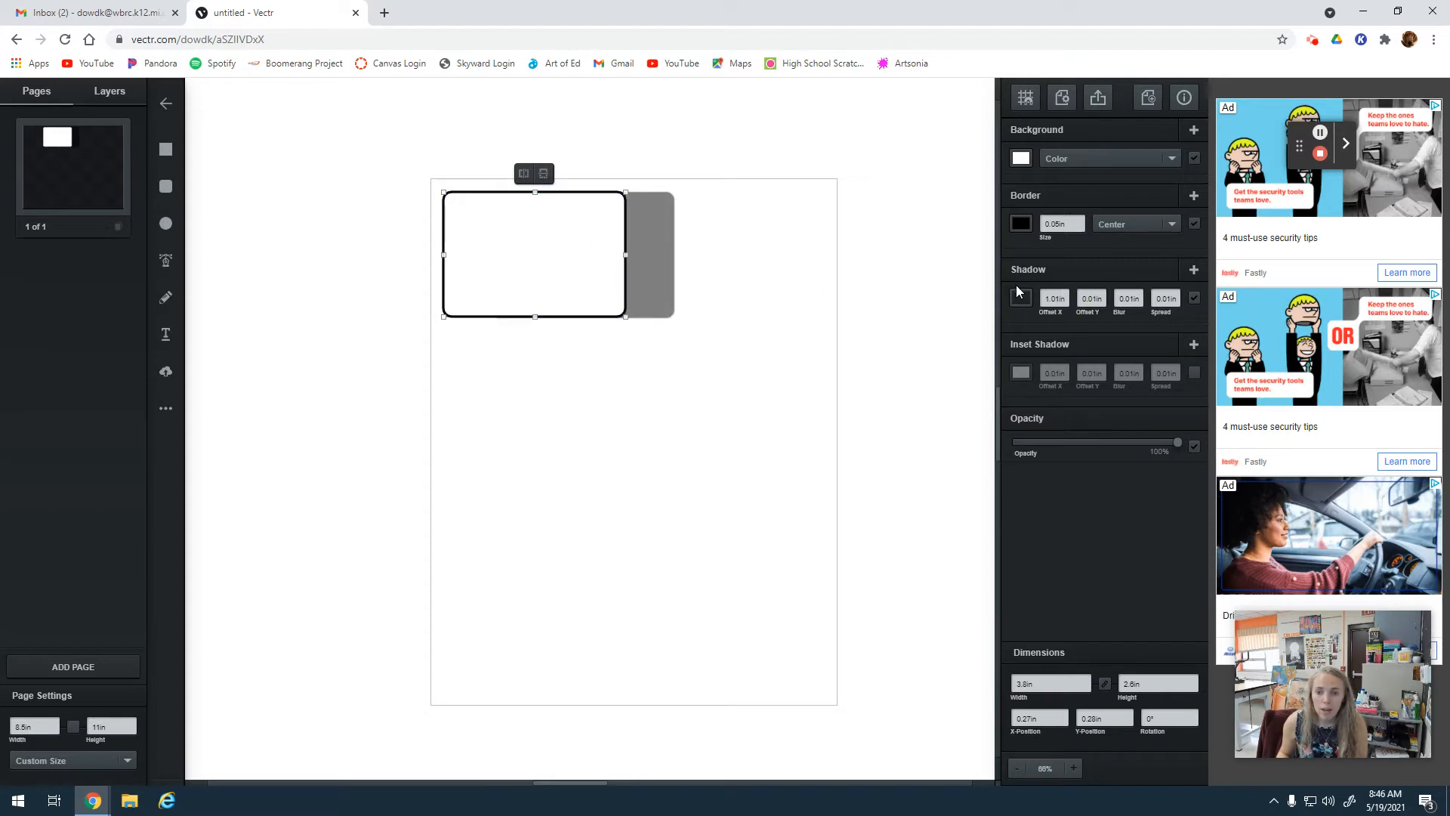
{"action": "left_click", "coordinate": [1065, 304]}
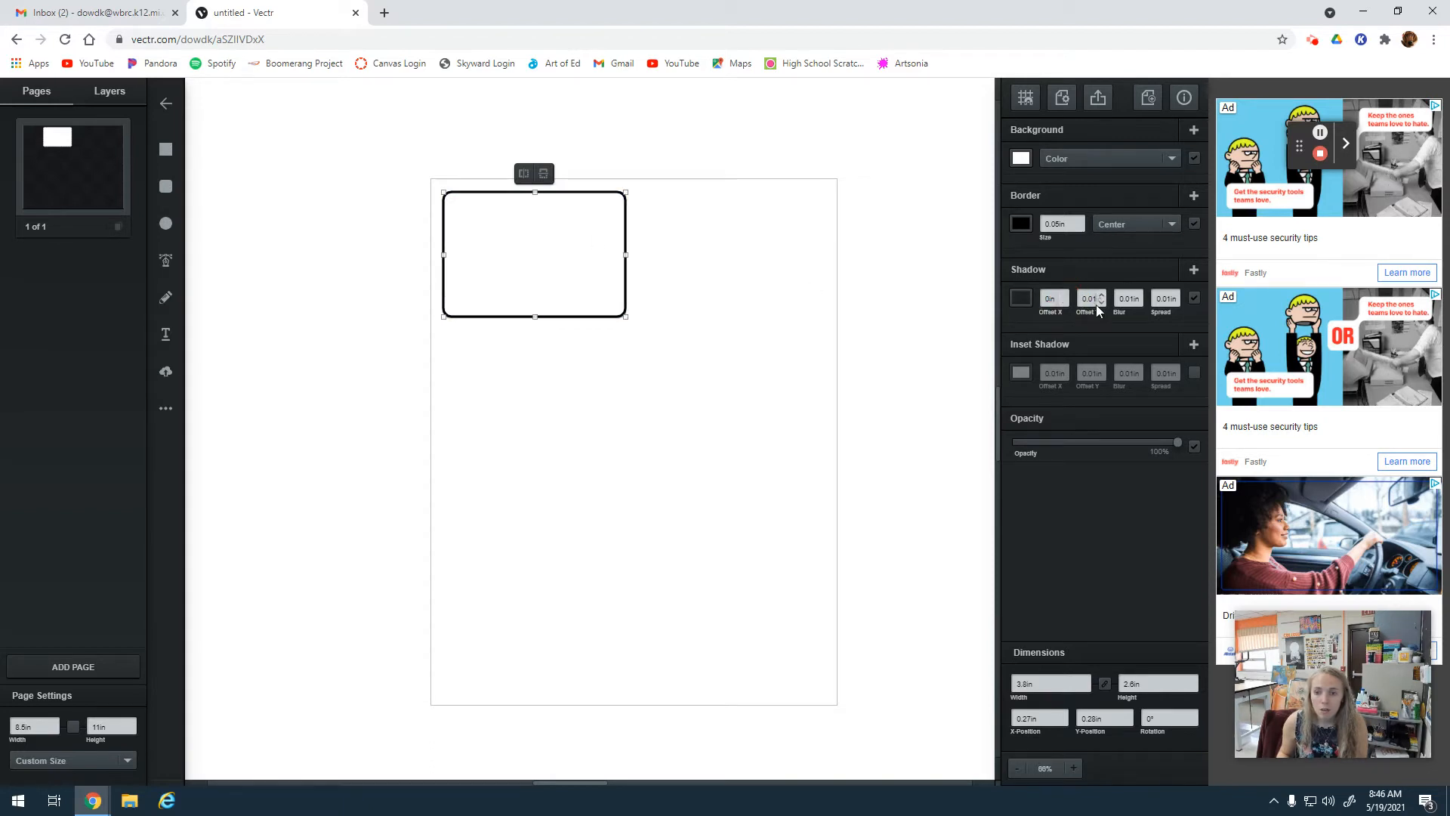
{"action": "left_click", "coordinate": [1101, 305]}
{"action": "left_click", "coordinate": [1102, 296]}
{"action": "left_click", "coordinate": [1194, 298]}
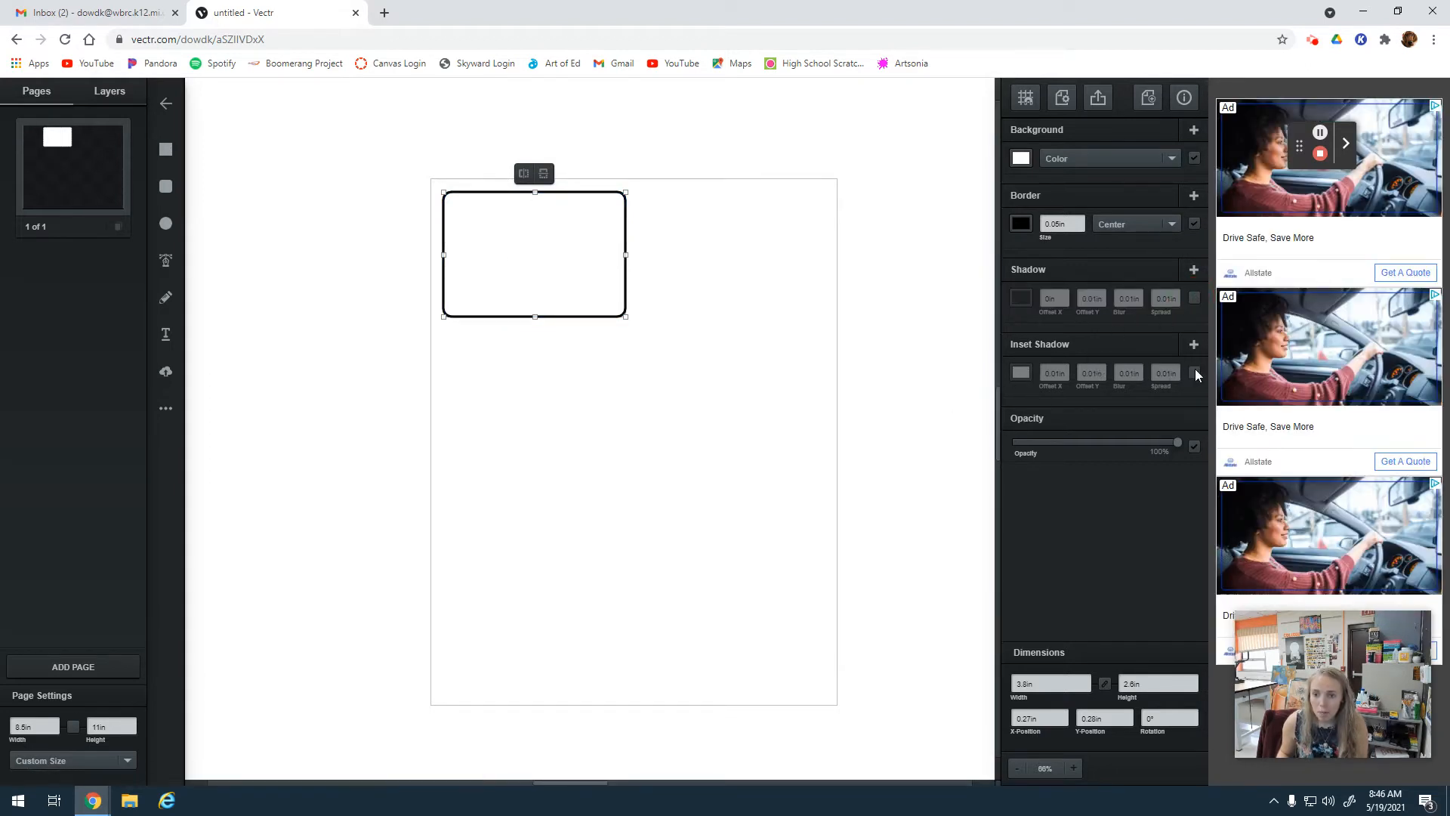
Try an inset shadow on the rounded rectangle with offsets of 4 in horizontally and 5 in vertically.
{"action": "left_click", "coordinate": [1194, 372]}
{"action": "left_click", "coordinate": [1065, 369]}
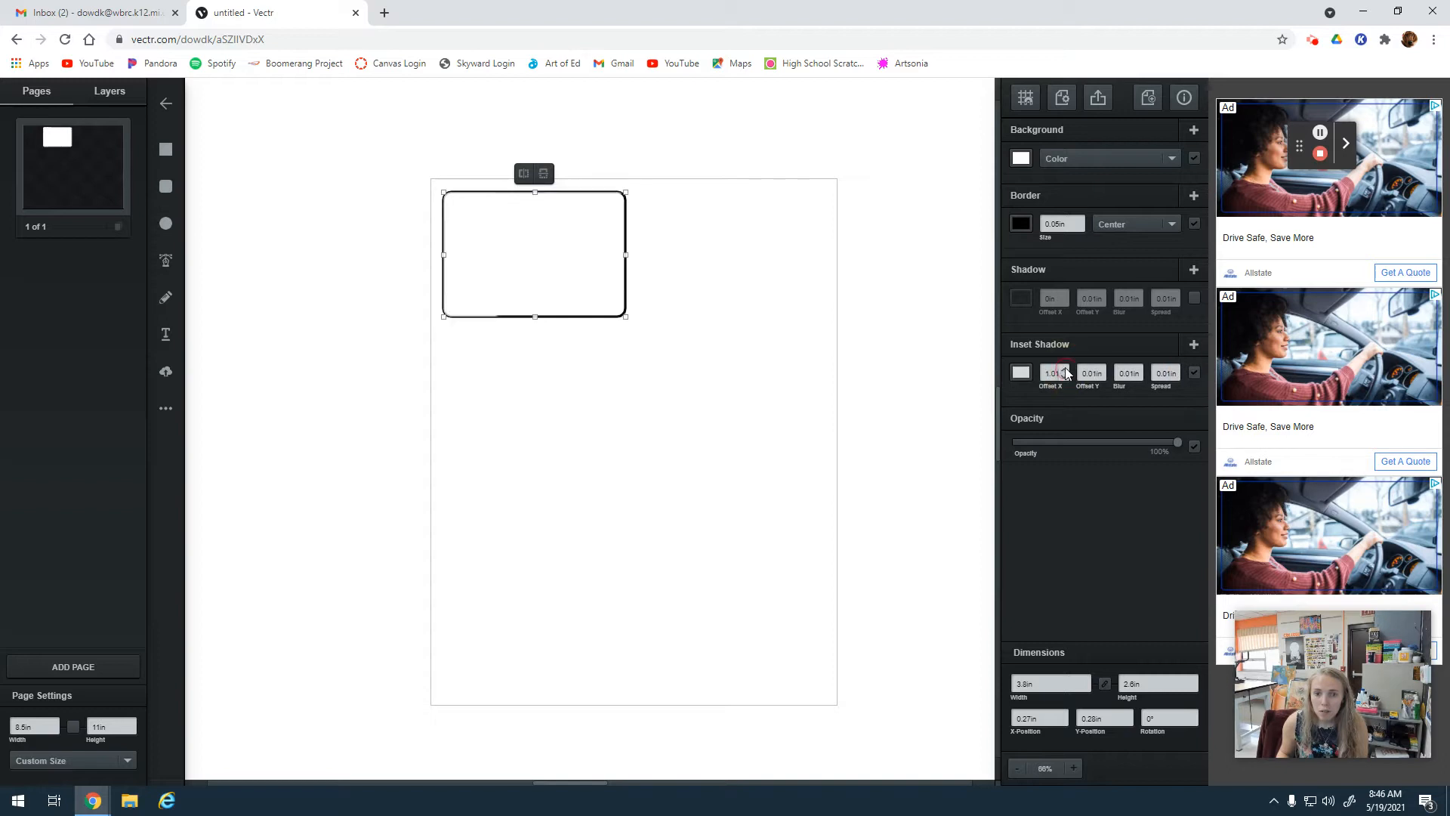
{"action": "left_click", "coordinate": [1064, 370]}
{"action": "left_click", "coordinate": [1065, 370]}
{"action": "left_click", "coordinate": [1065, 370]}
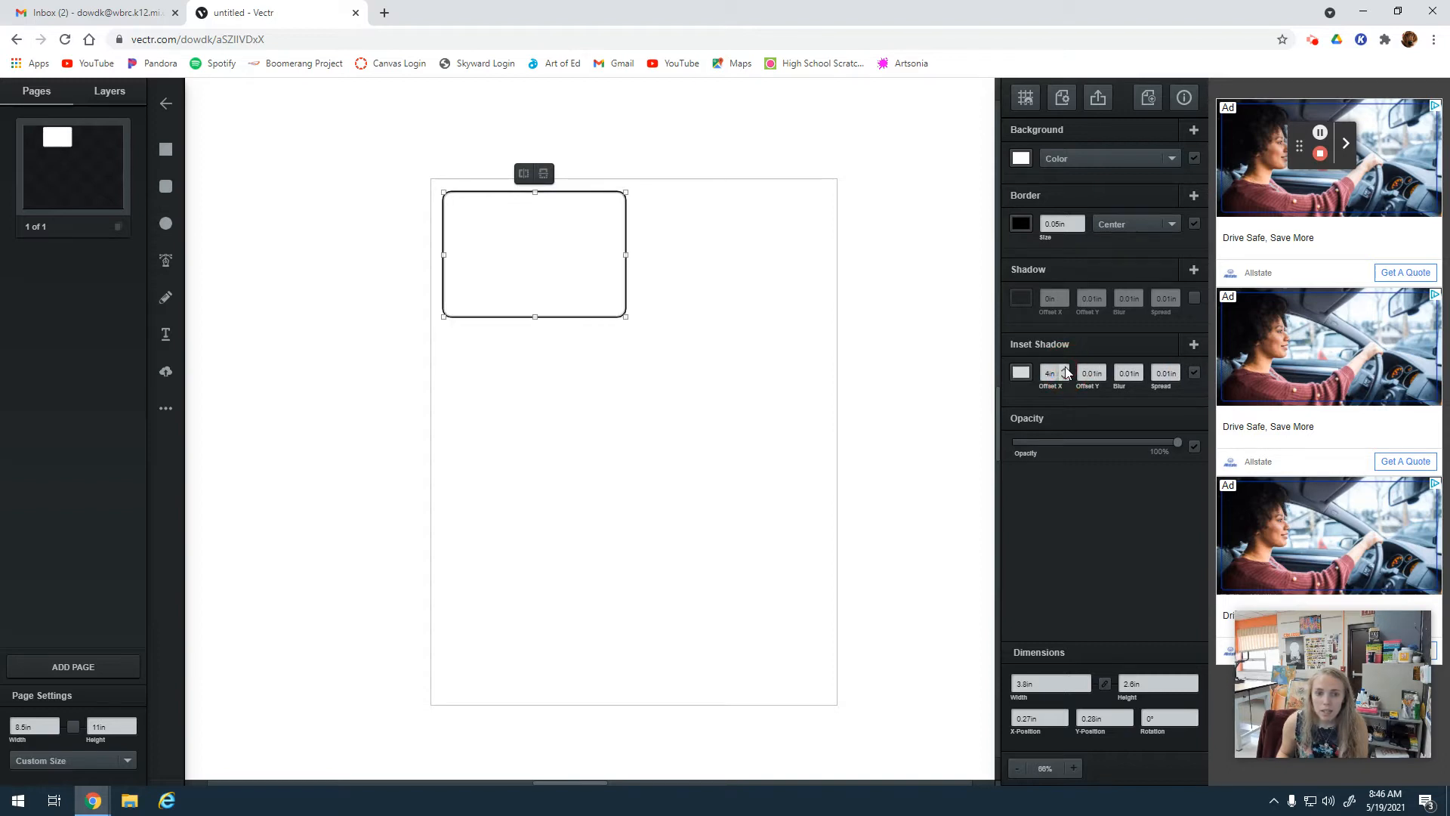
{"action": "left_click", "coordinate": [1103, 369]}
{"action": "left_click", "coordinate": [1103, 369]}
{"action": "left_click", "coordinate": [1103, 369]}
{"action": "left_click", "coordinate": [1101, 369]}
{"action": "left_click", "coordinate": [1101, 370]}
{"action": "left_click", "coordinate": [1194, 373]}
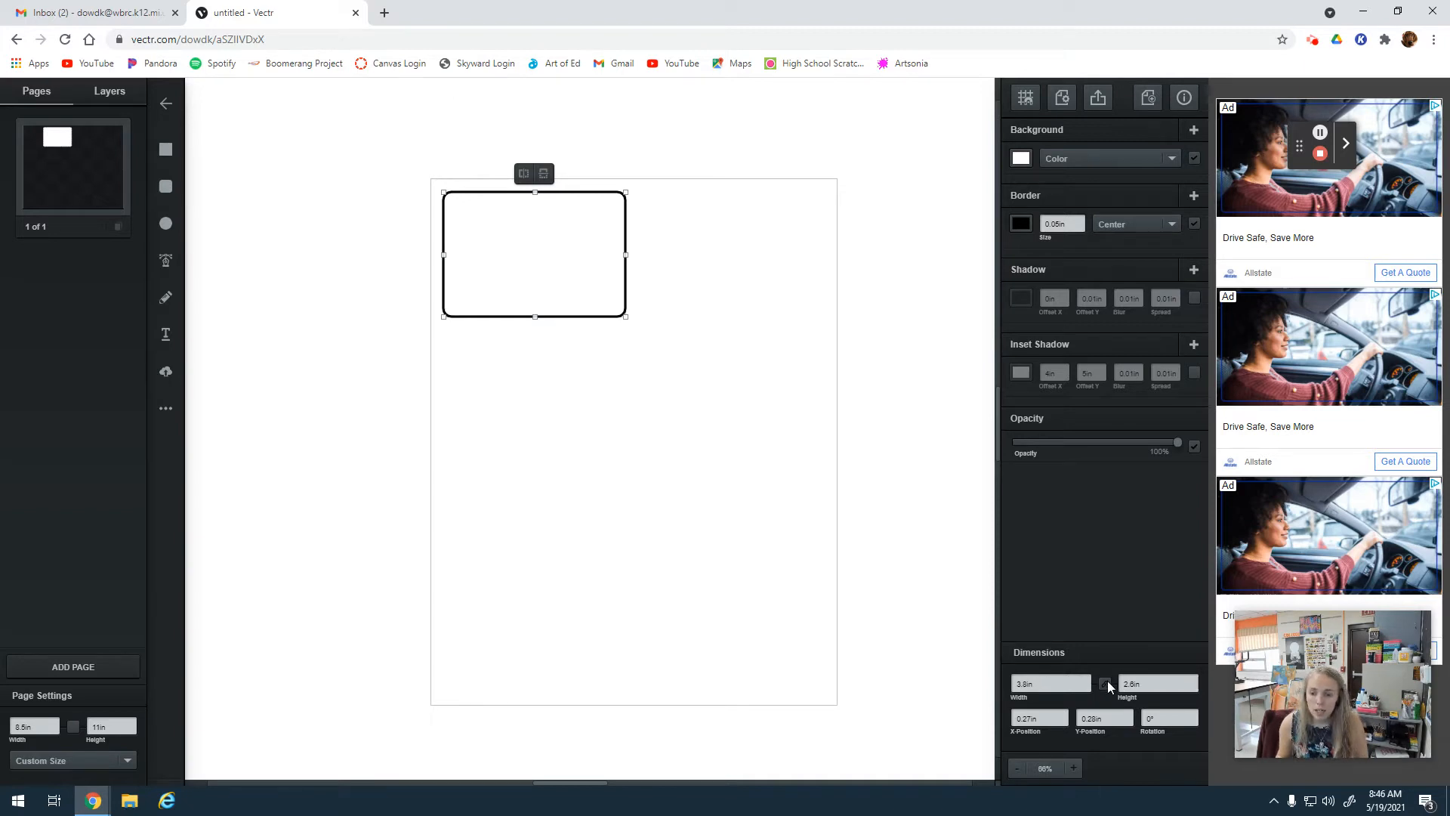
Set the rounded rectangle's width to 3.5 in and its height to 2.5 in.
{"action": "left_click", "coordinate": [1028, 684]}
{"action": "type", "text": "3.5"}
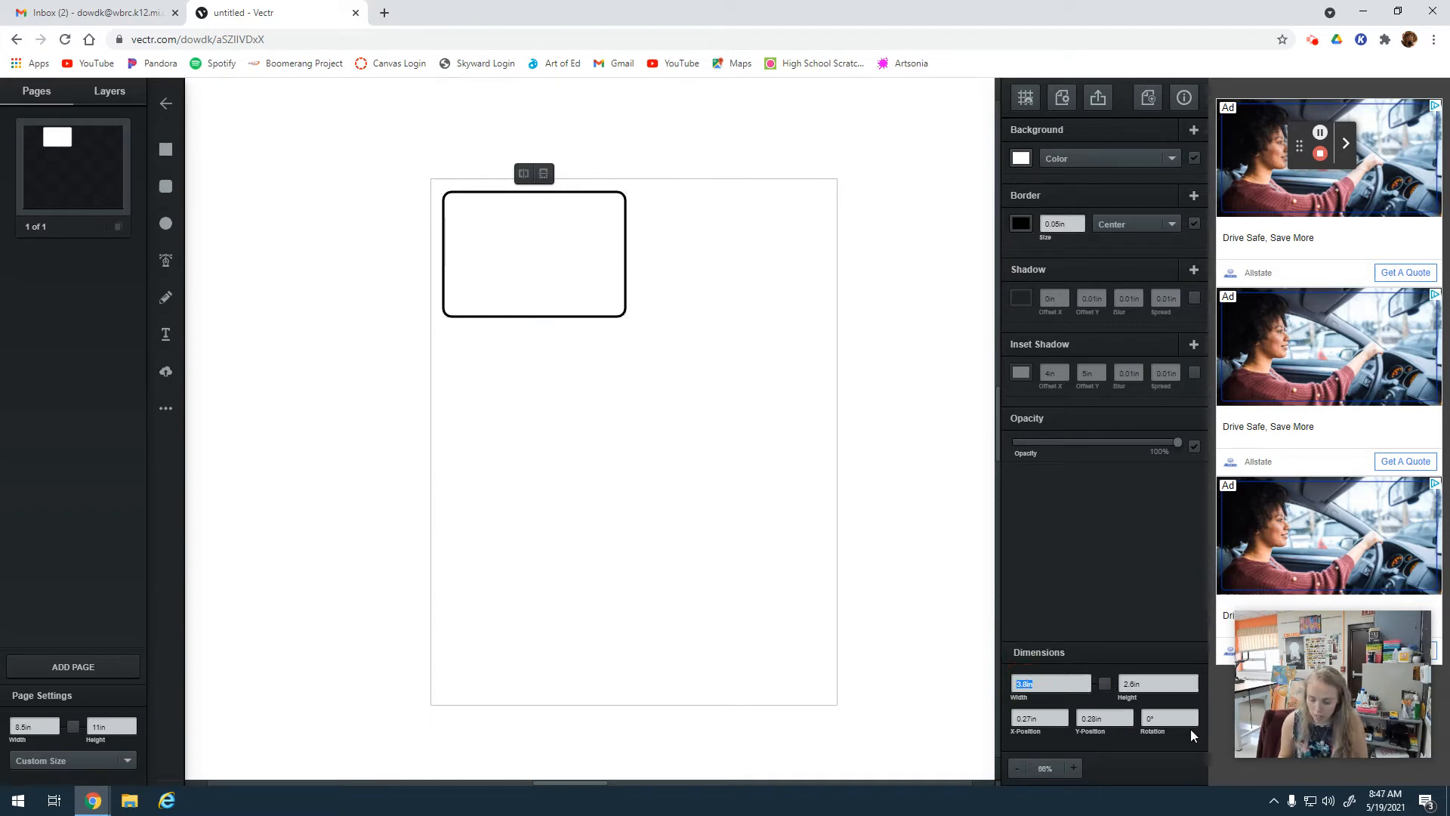
{"action": "left_click", "coordinate": [1133, 683]}
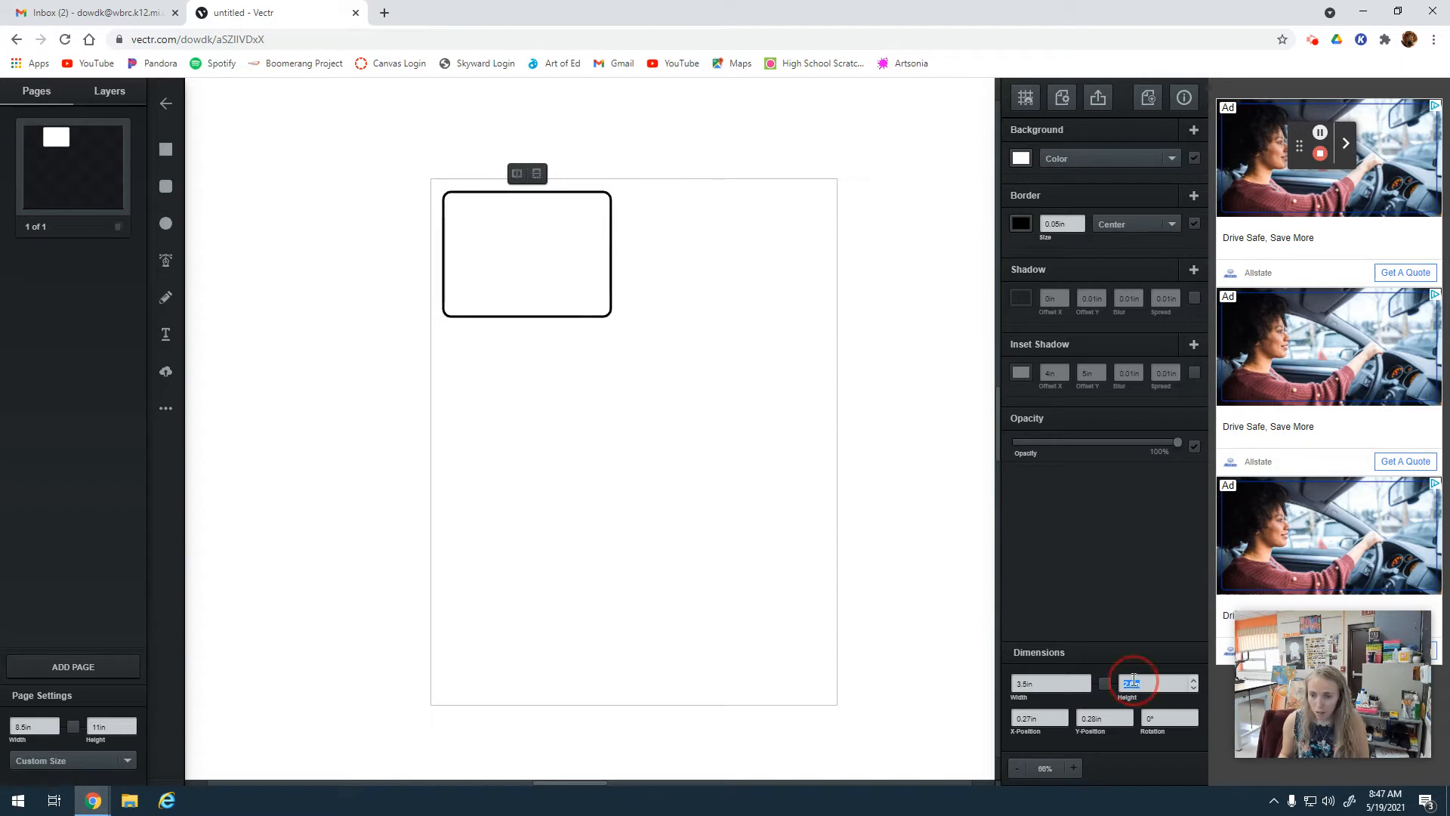
{"action": "type", "text": "2.5"}
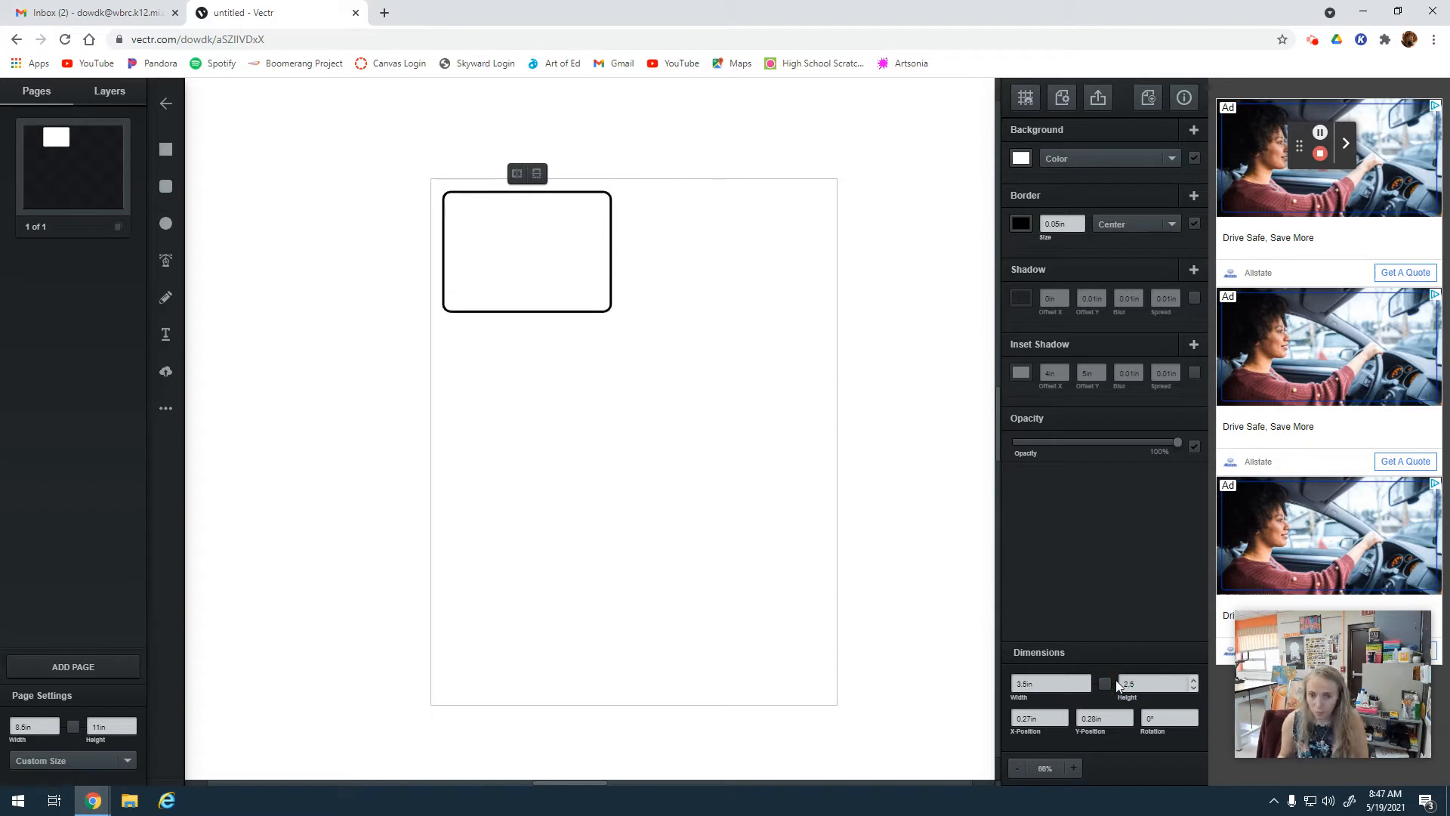
{"action": "left_click", "coordinate": [1109, 650]}
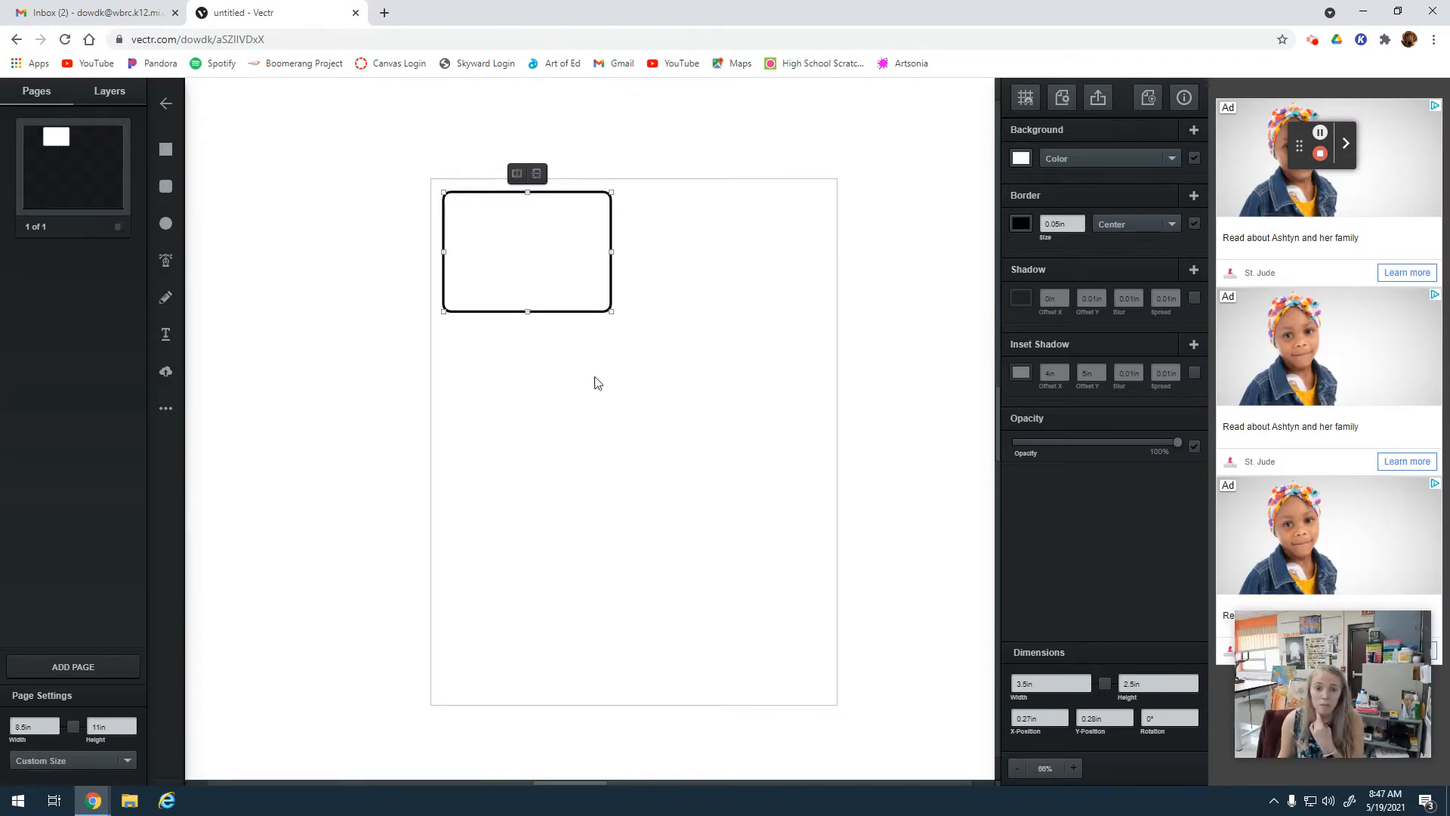
Duplicate the rounded rectangle and place the copy beside the original's right edge, at about X 3.85 in and Y 0.28 in.
{"action": "left_click", "coordinate": [556, 259]}
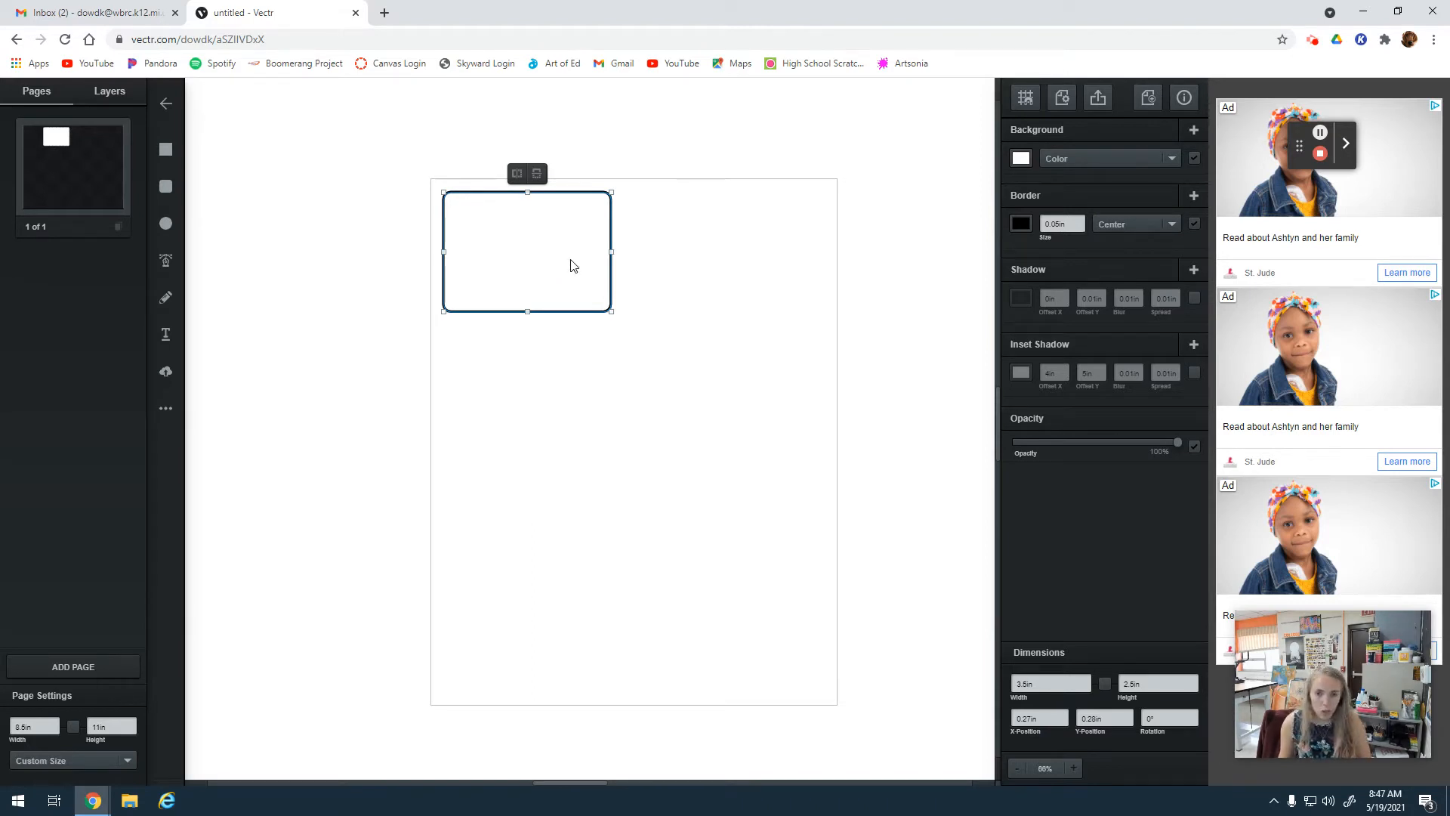
{"action": "key", "text": "ctrl+d"}
{"action": "left_click_drag", "start_coordinate": [573, 265], "coordinate": [700, 254]}
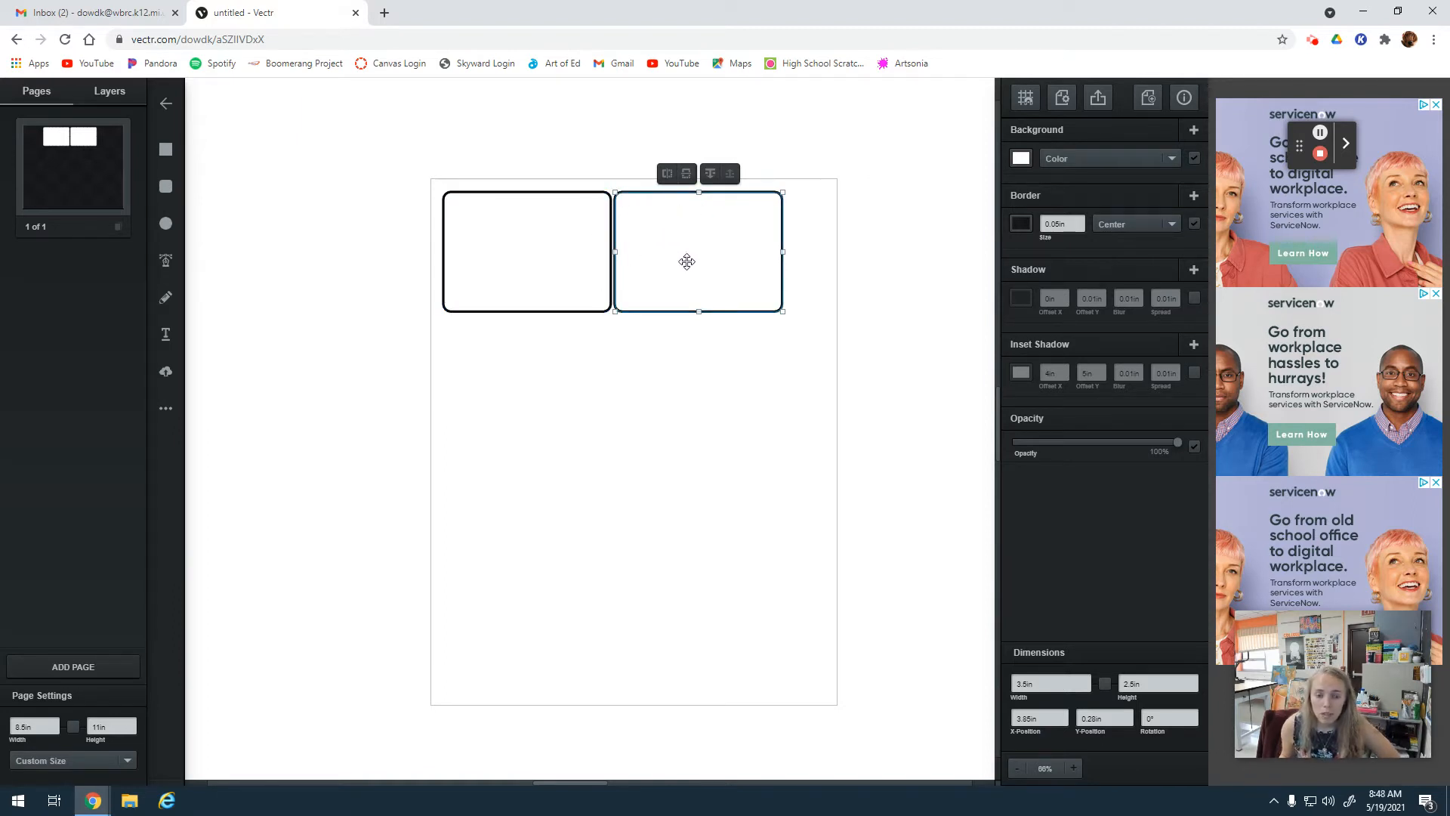
{"action": "left_click_drag", "start_coordinate": [687, 251], "coordinate": [696, 253]}
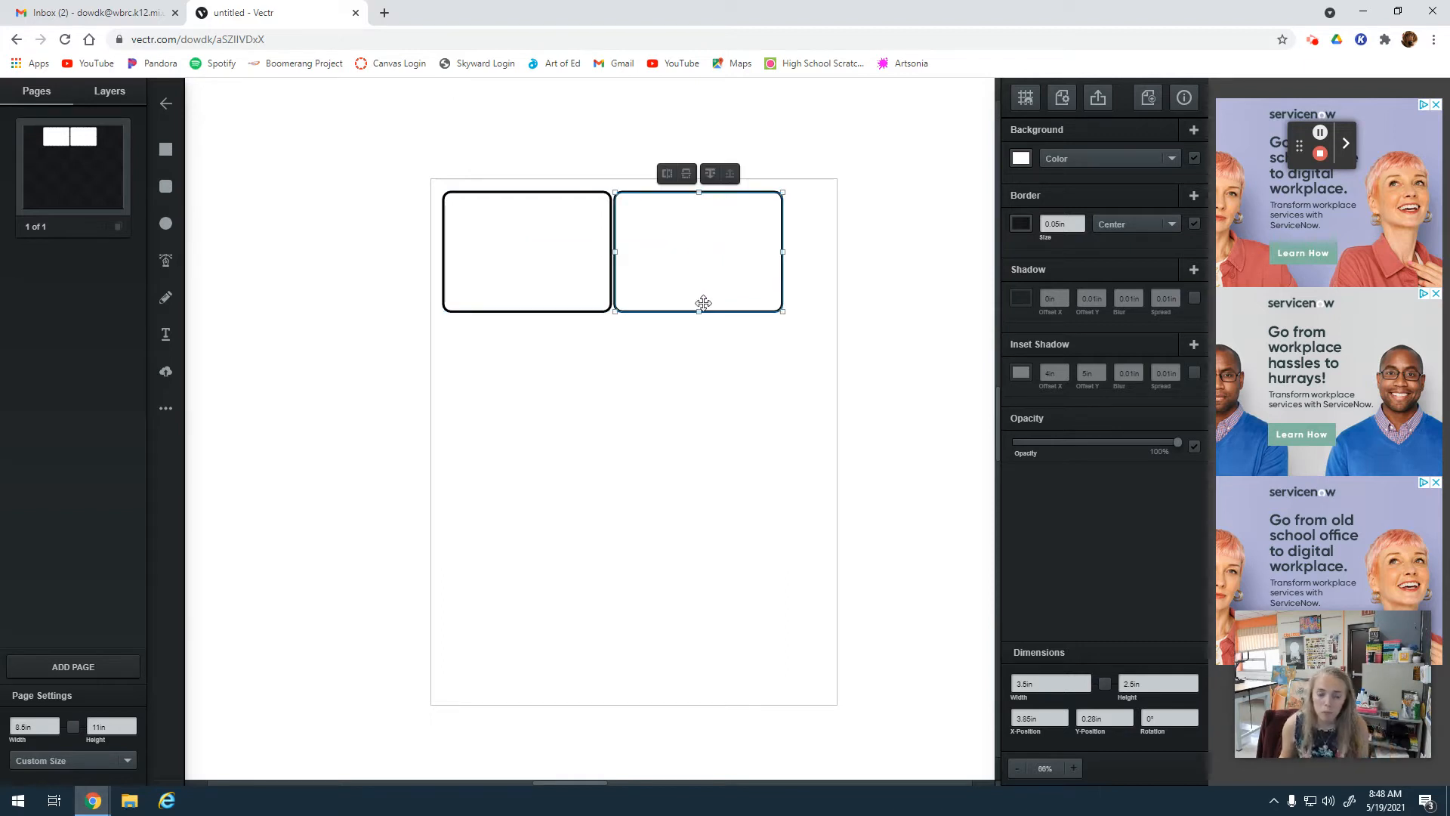
{"action": "left_click", "coordinate": [738, 453]}
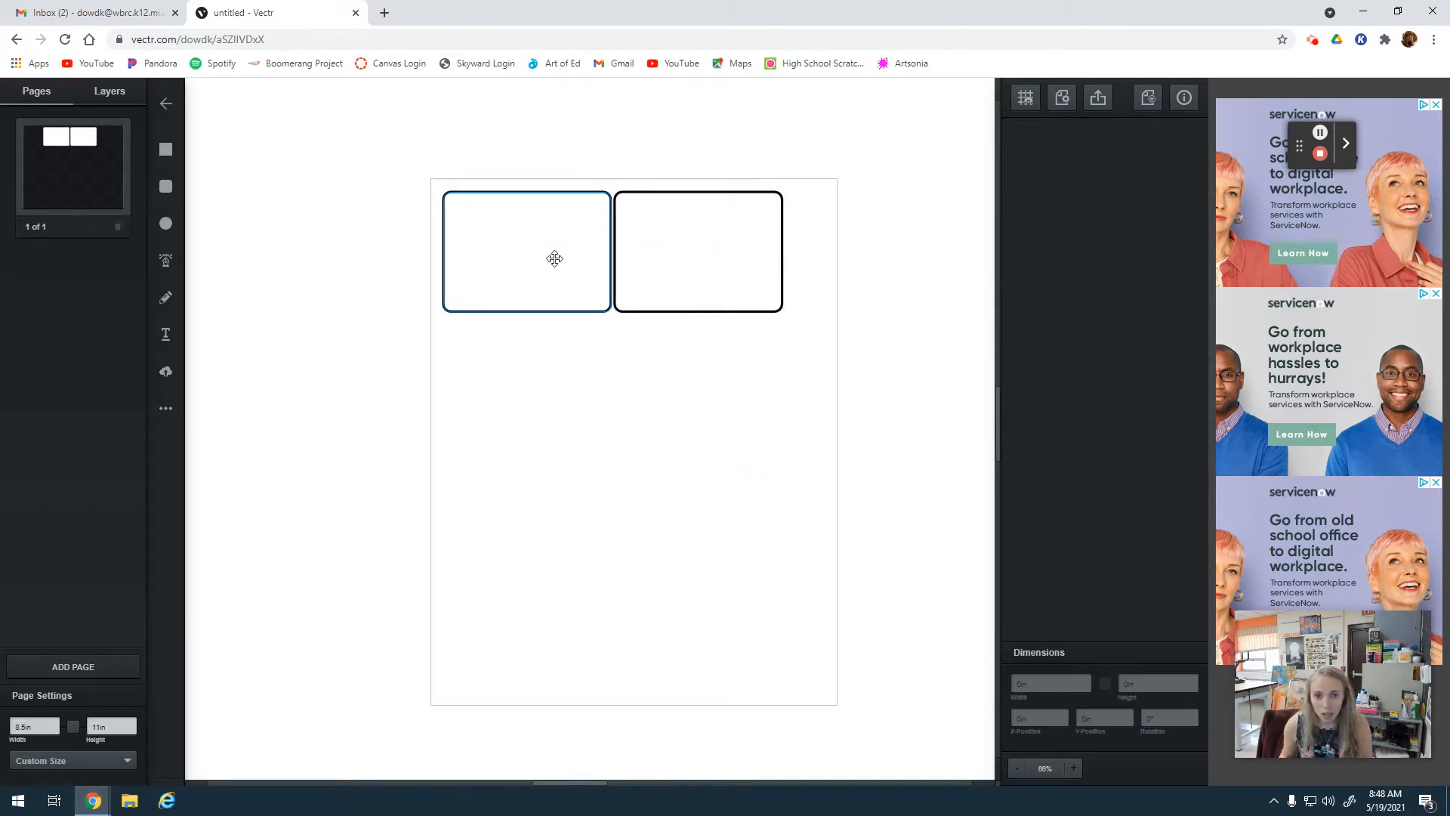
{"action": "left_click", "coordinate": [728, 238]}
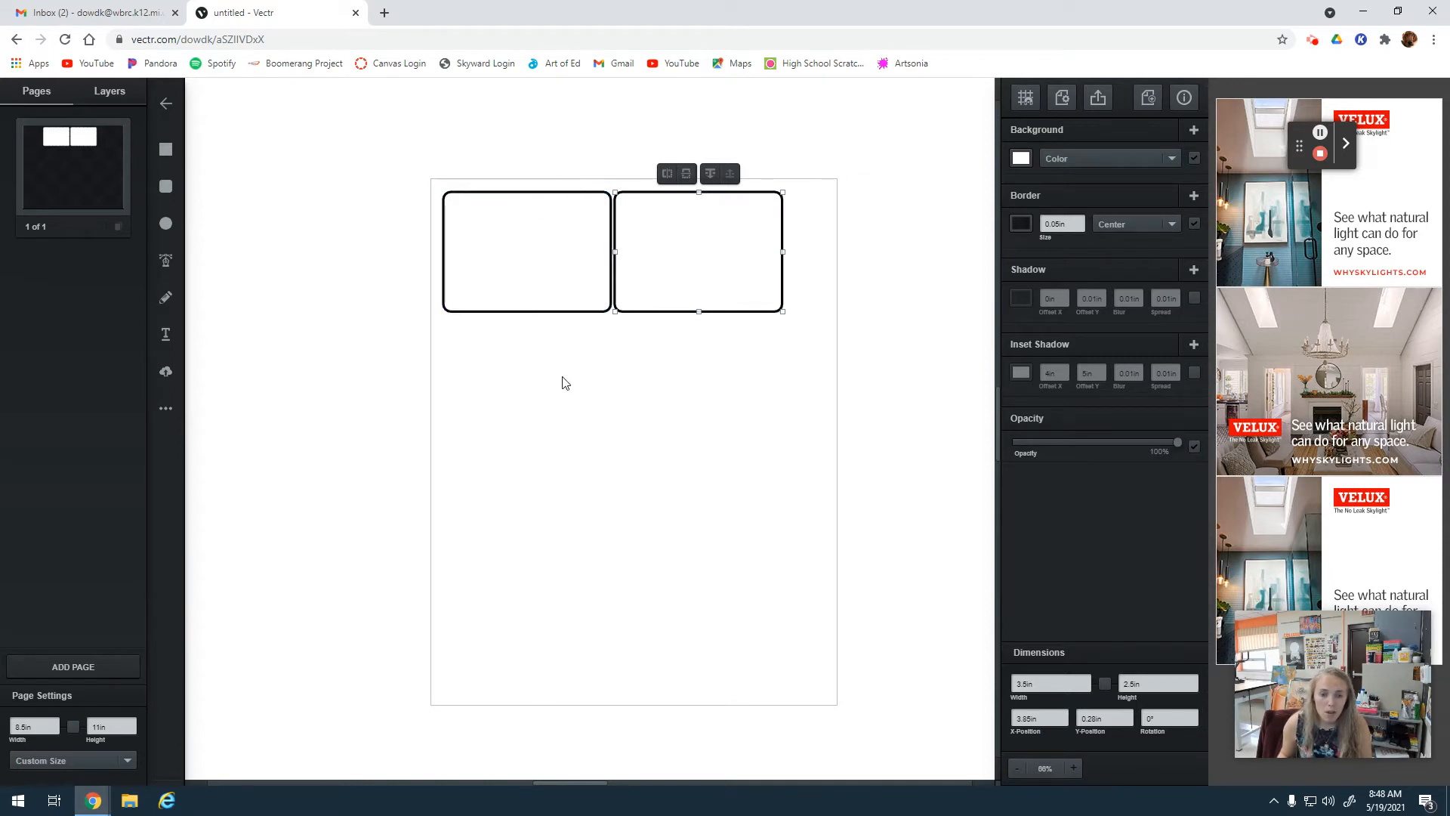
{"action": "left_click", "coordinate": [503, 236]}
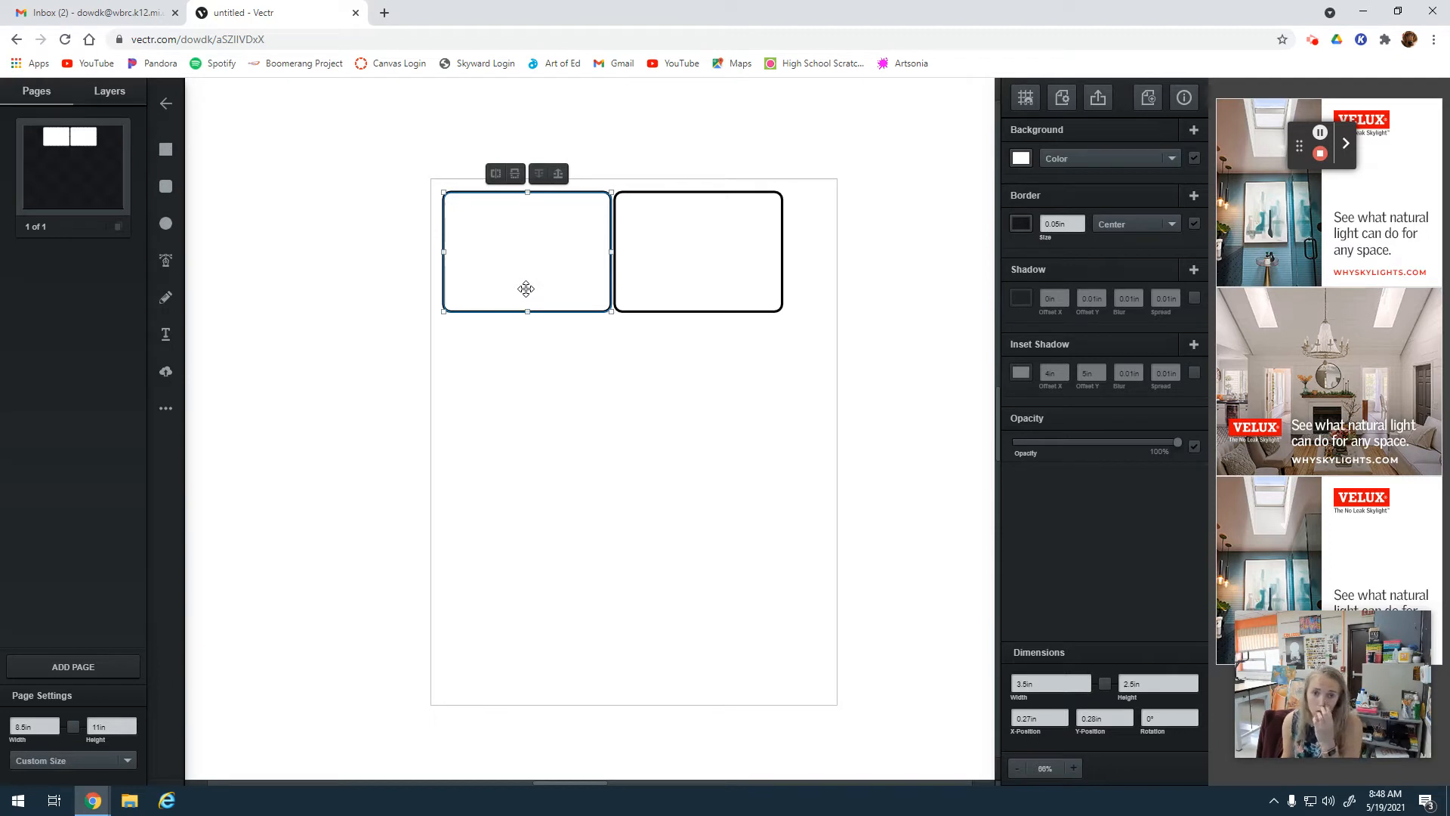
{"action": "left_click", "coordinate": [673, 252]}
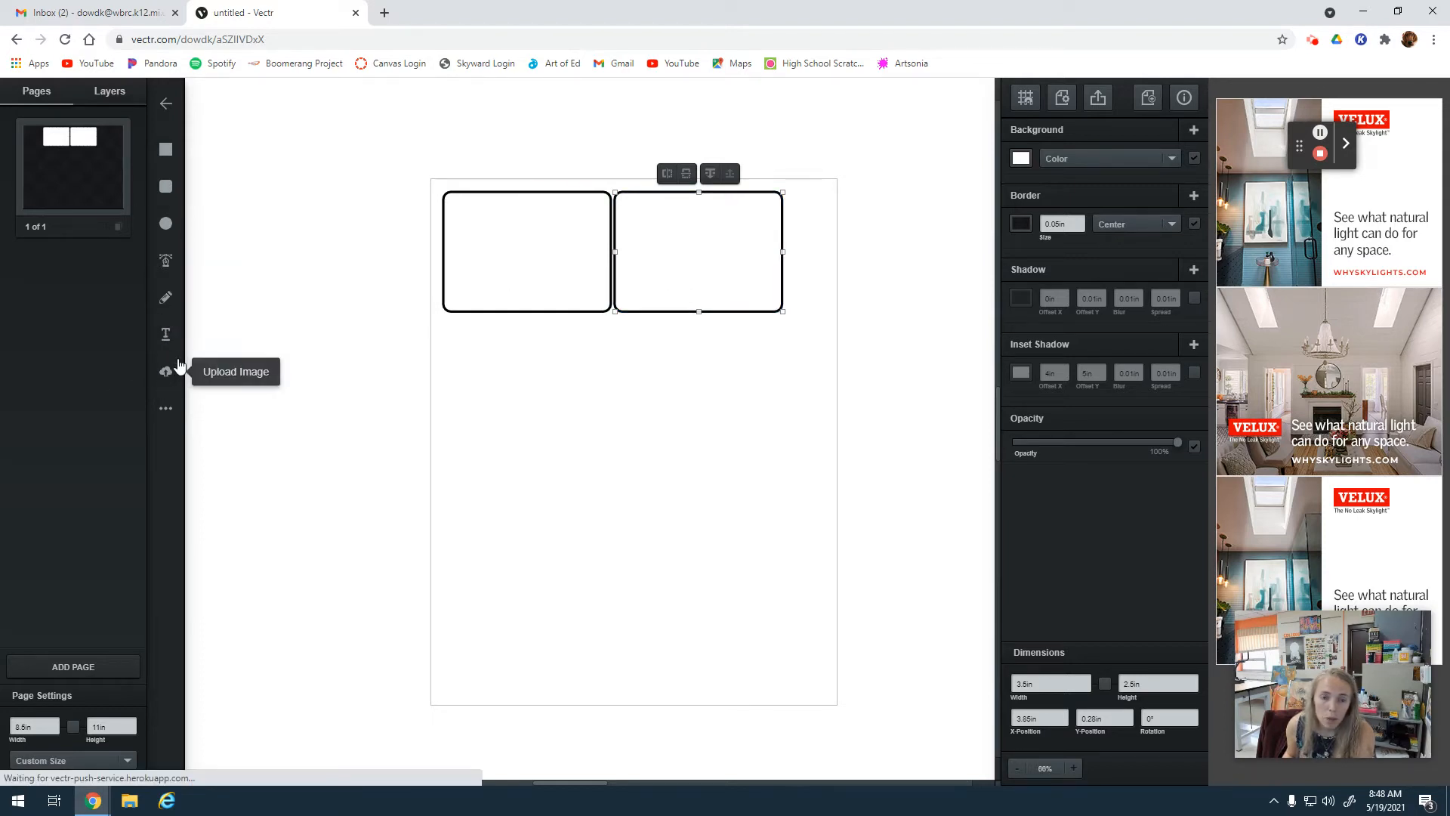
Leave the current drawing and open the Cards Example file.
{"action": "left_click", "coordinate": [166, 103]}
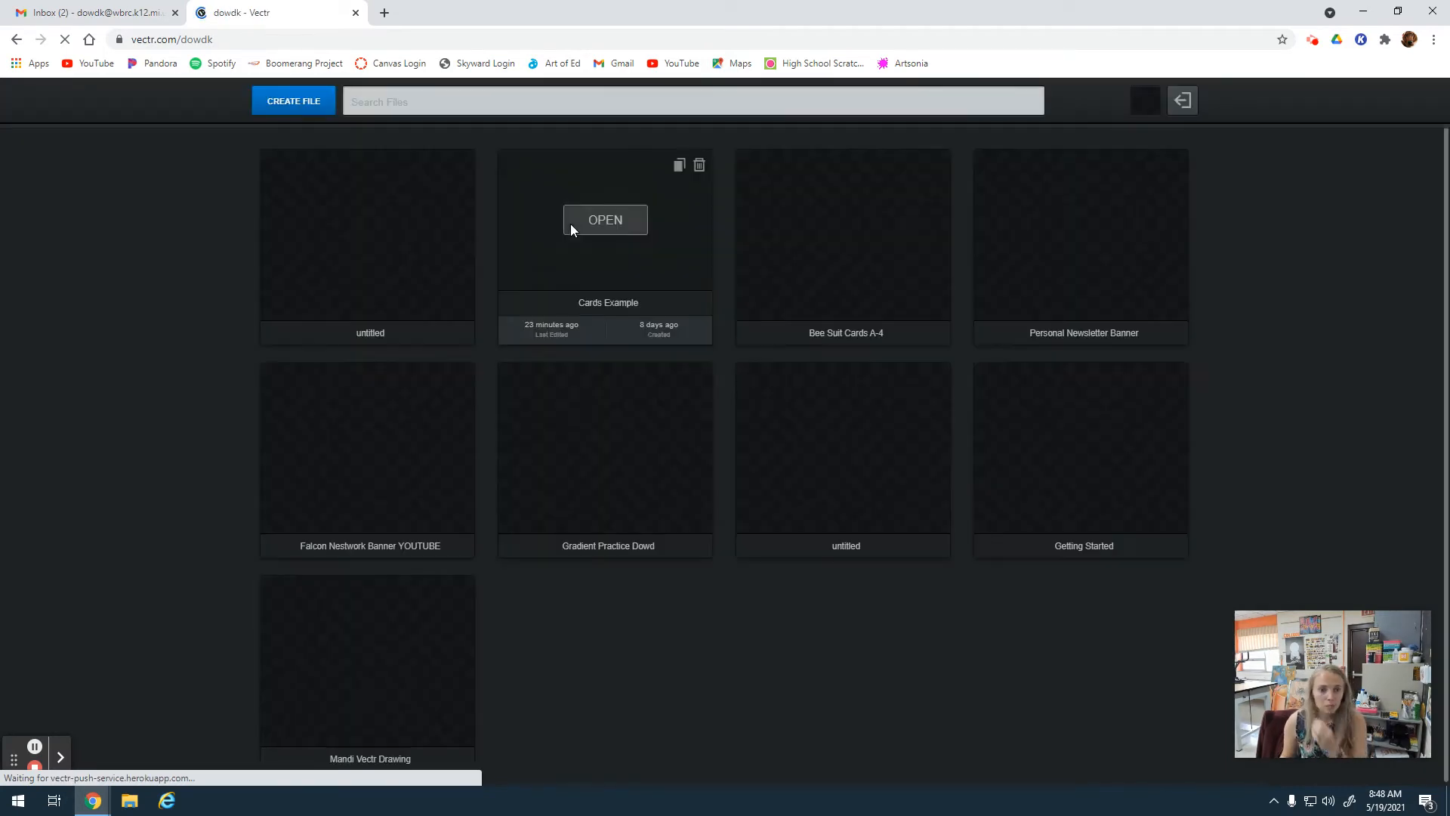
{"action": "left_click", "coordinate": [612, 220]}
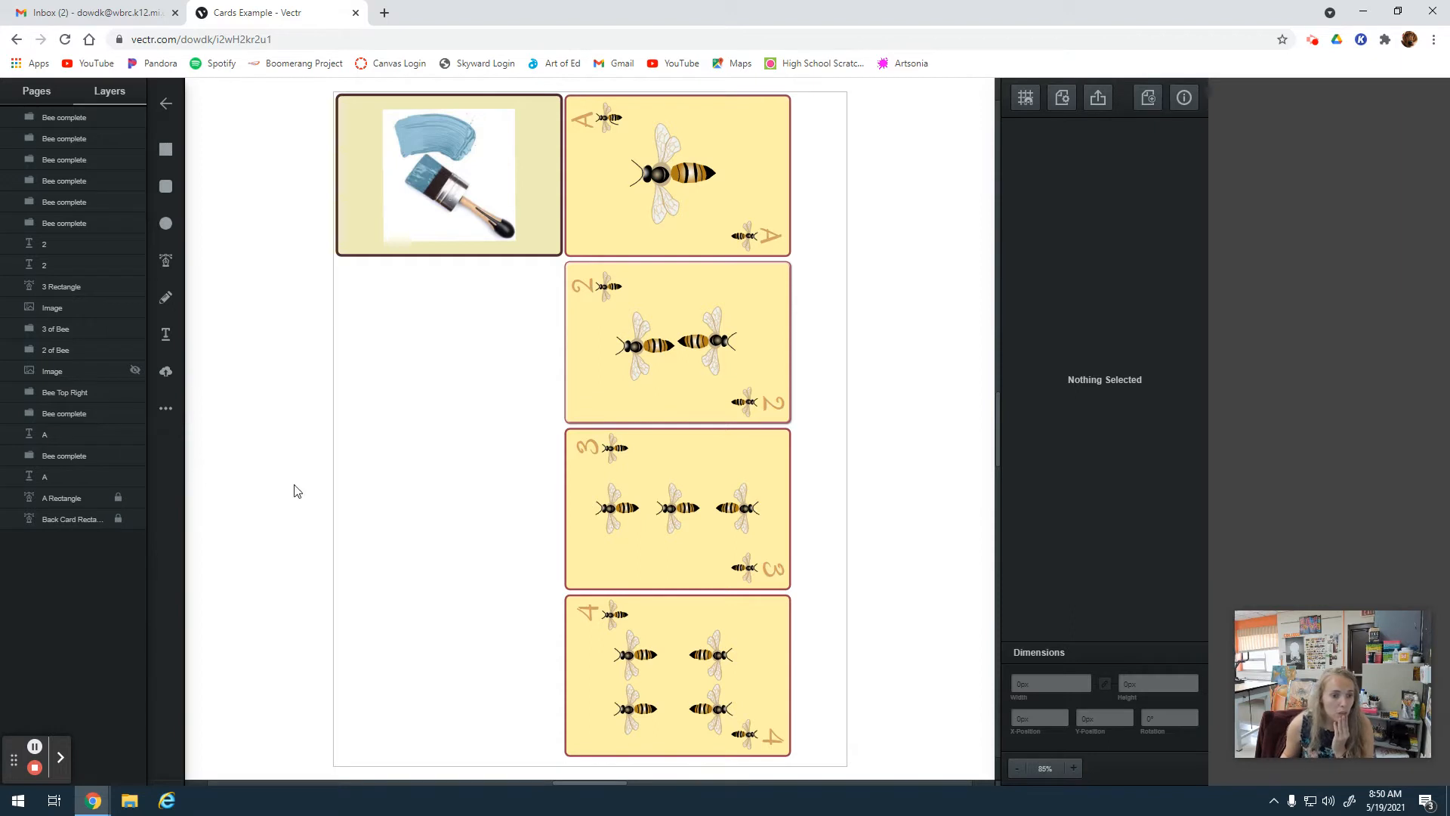
Show the hidden bee photo, move it to the empty area below the card back, and enlarge it to about 136 by 144 px.
{"action": "left_click", "coordinate": [57, 369]}
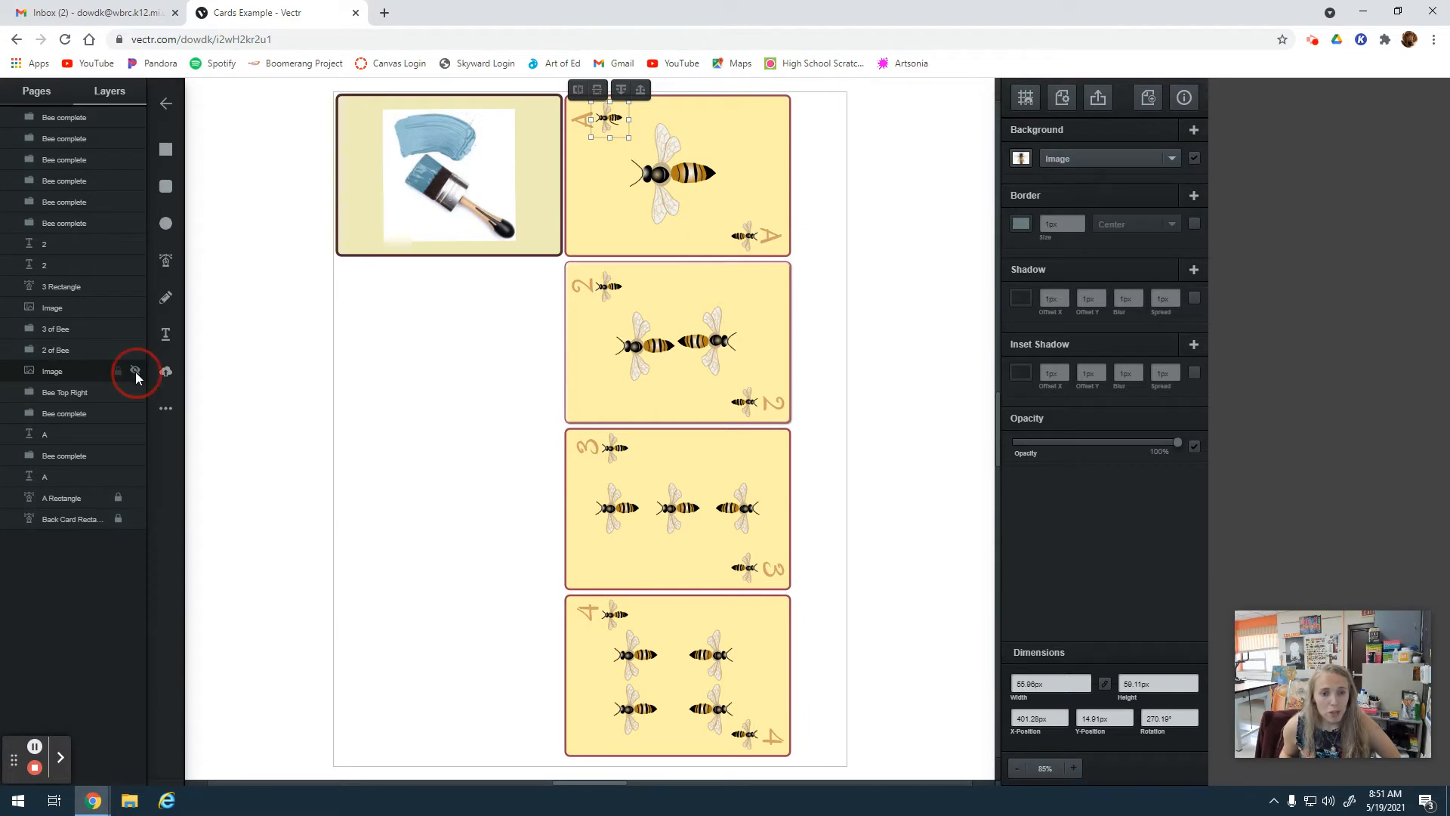
{"action": "left_click_drag", "start_coordinate": [616, 120], "coordinate": [496, 456]}
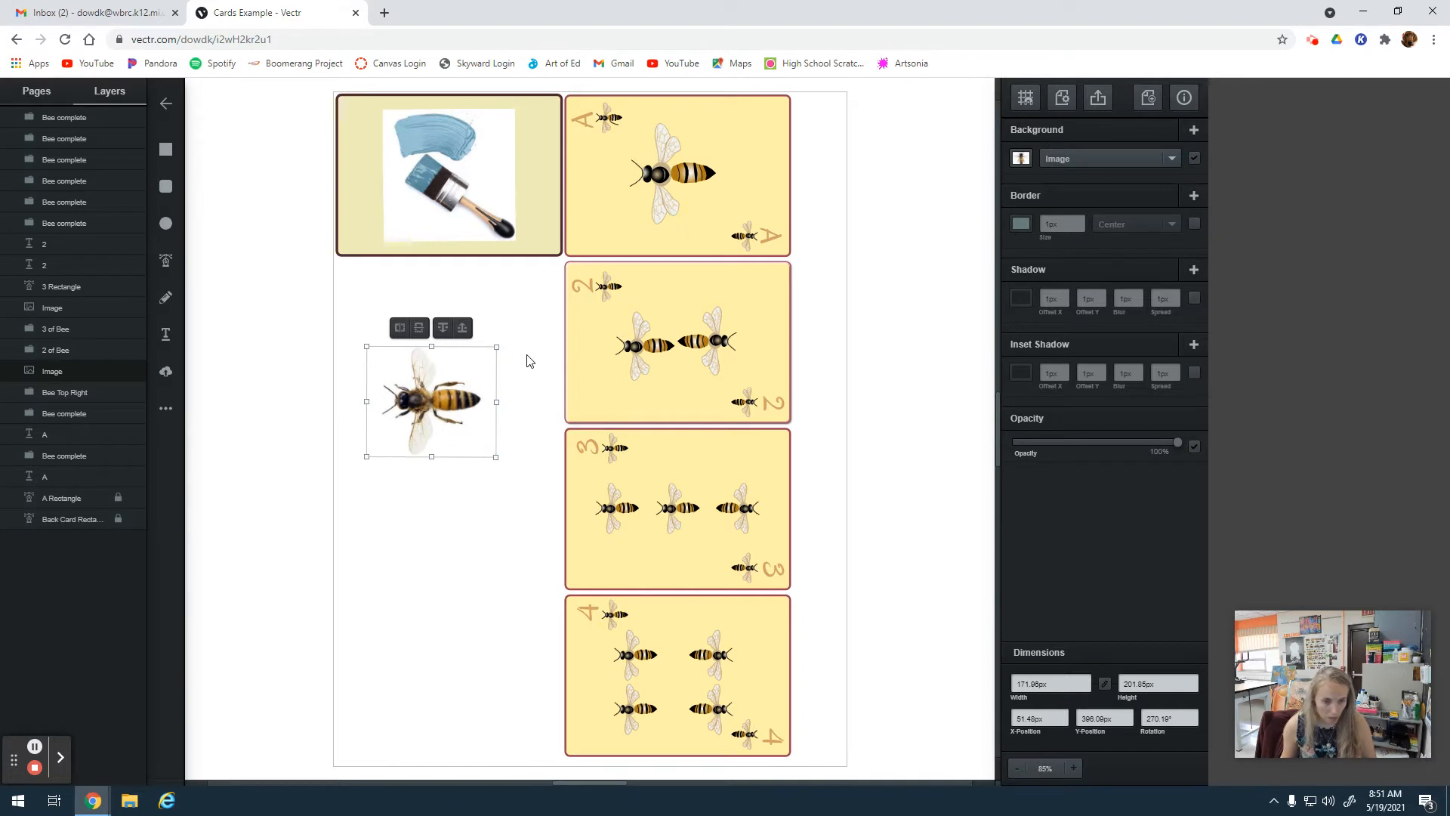
{"action": "key", "text": "ctrl+z"}
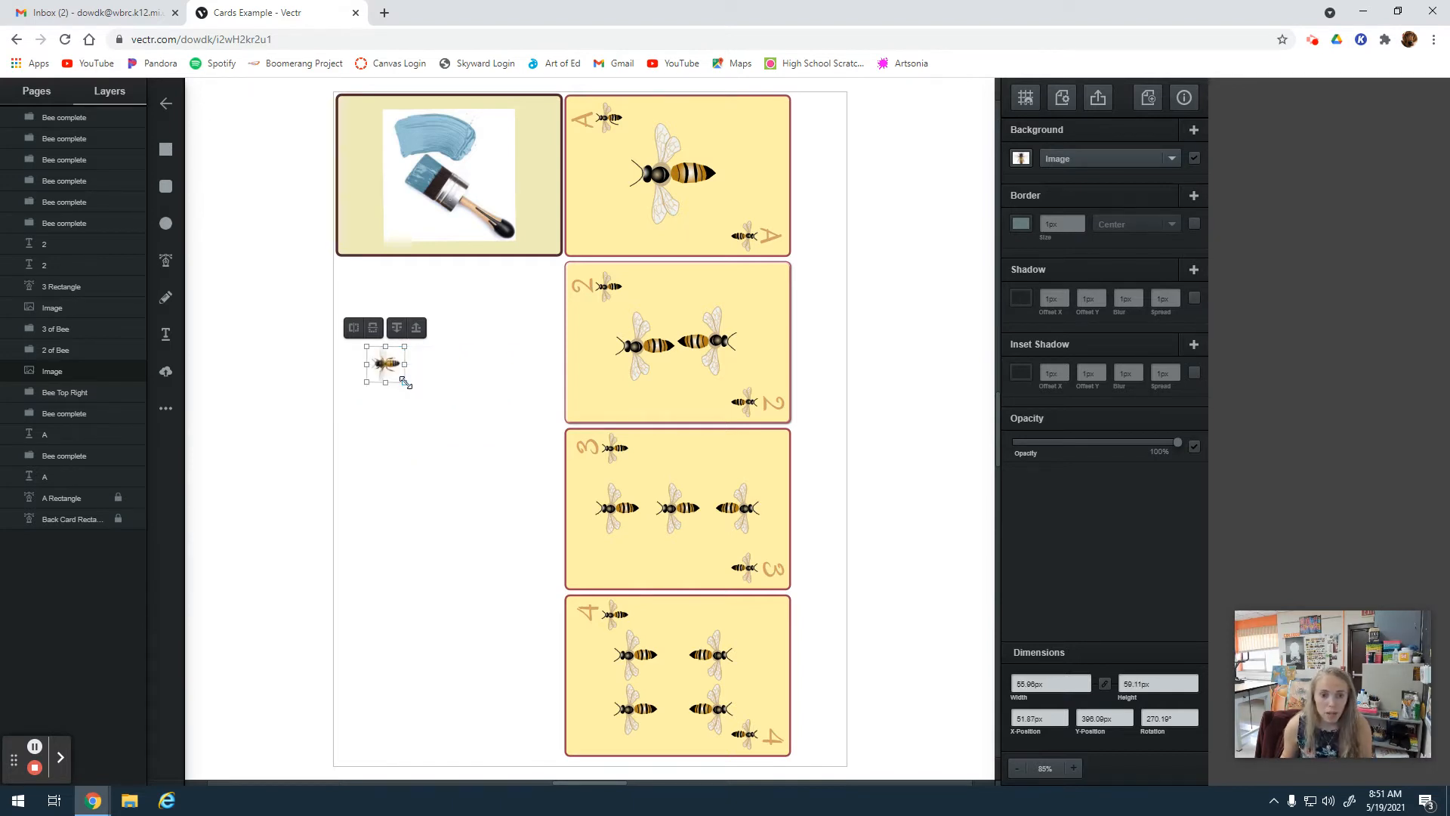
{"action": "left_click_drag", "start_coordinate": [405, 382], "coordinate": [454, 434]}
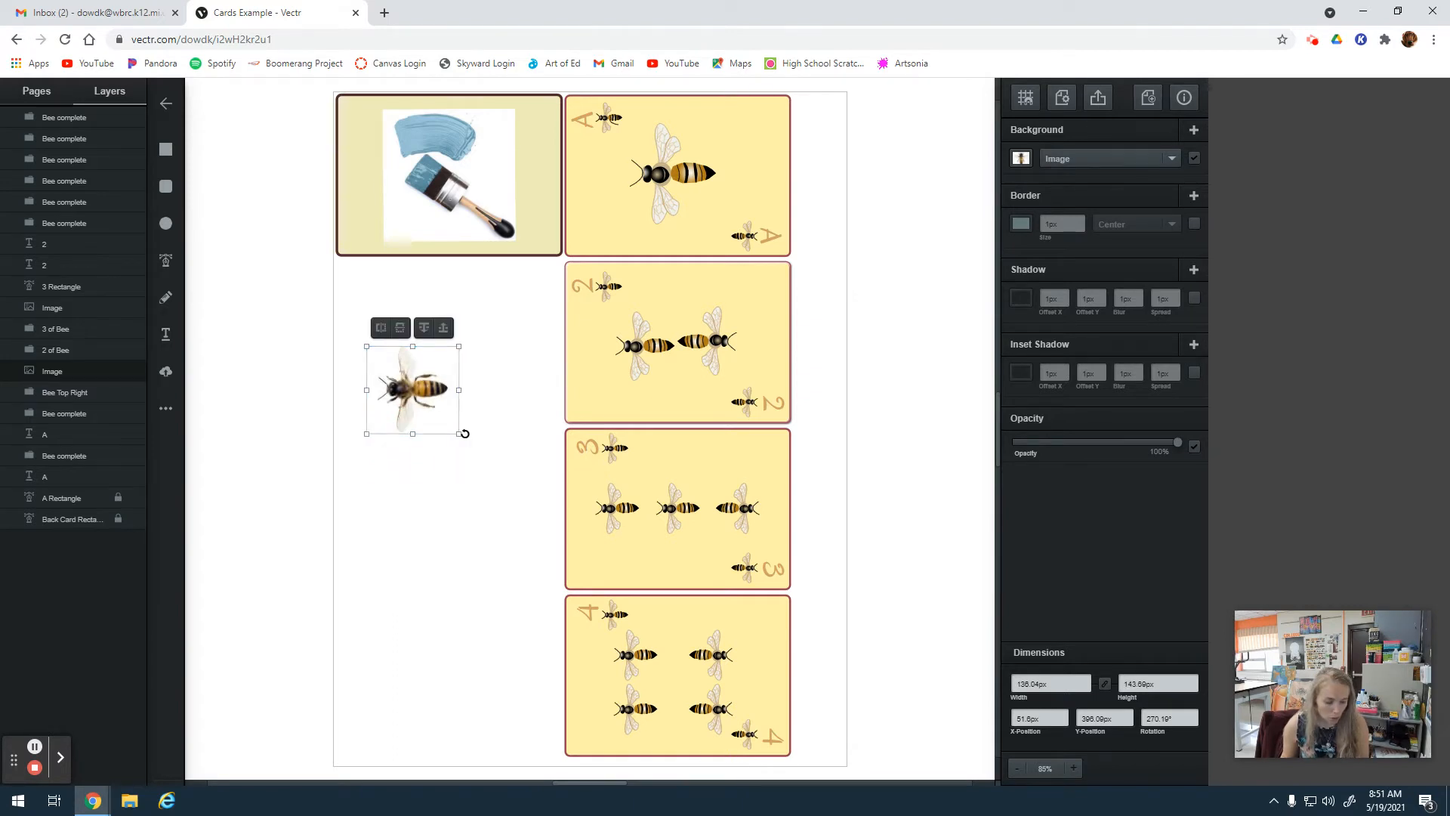
Draw an ellipse about 53 px wide and 27 px high over the abdomen of the bee photo.
{"action": "left_click", "coordinate": [1073, 768]}
{"action": "left_click", "coordinate": [1073, 768]}
{"action": "left_click", "coordinate": [1073, 768]}
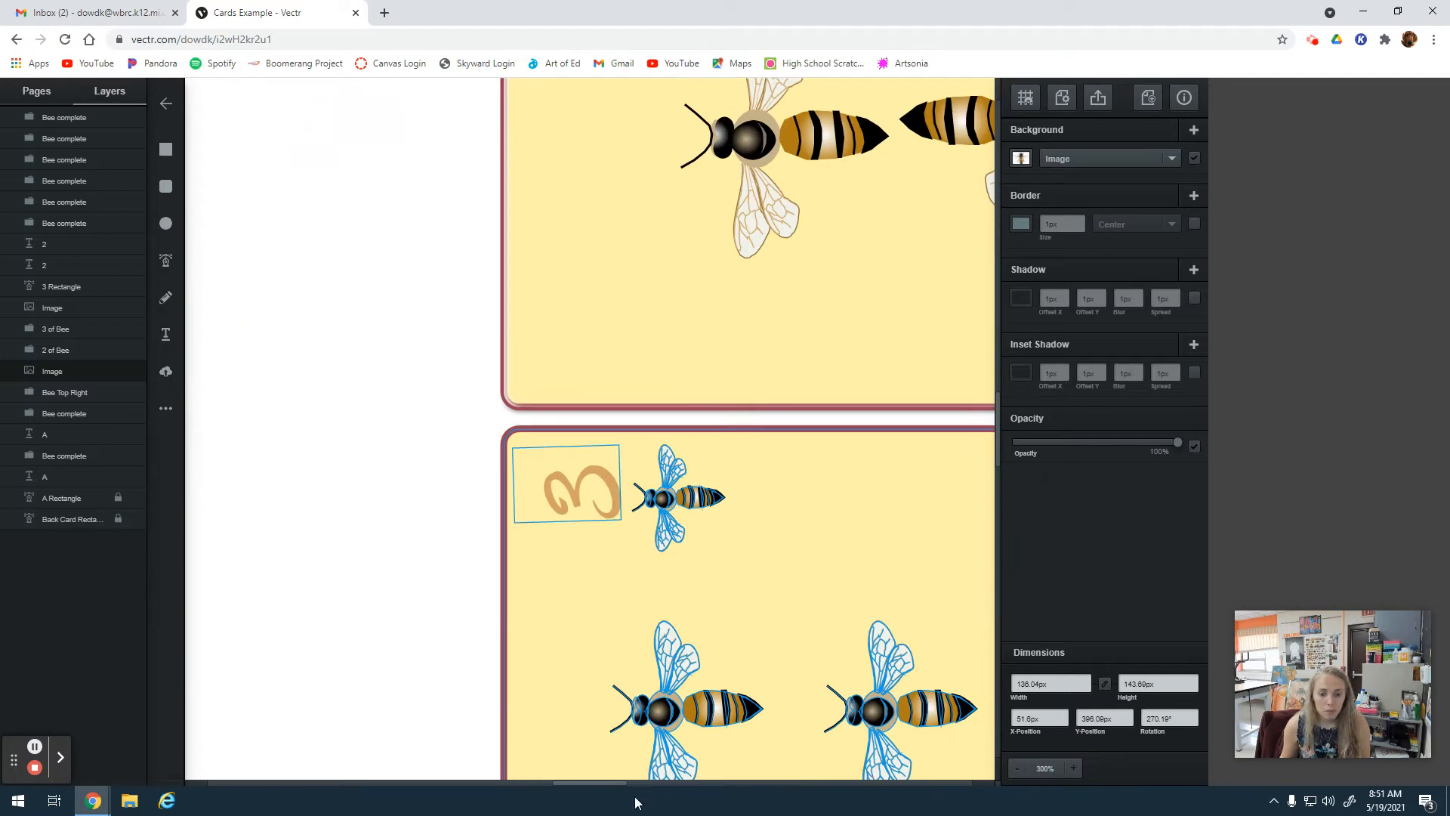
{"action": "left_click_drag", "start_coordinate": [601, 782], "coordinate": [451, 782]}
{"action": "left_click", "coordinate": [1075, 769]}
{"action": "scroll", "coordinate": [395, 516], "scroll_direction": "up", "scroll_amount": 8}
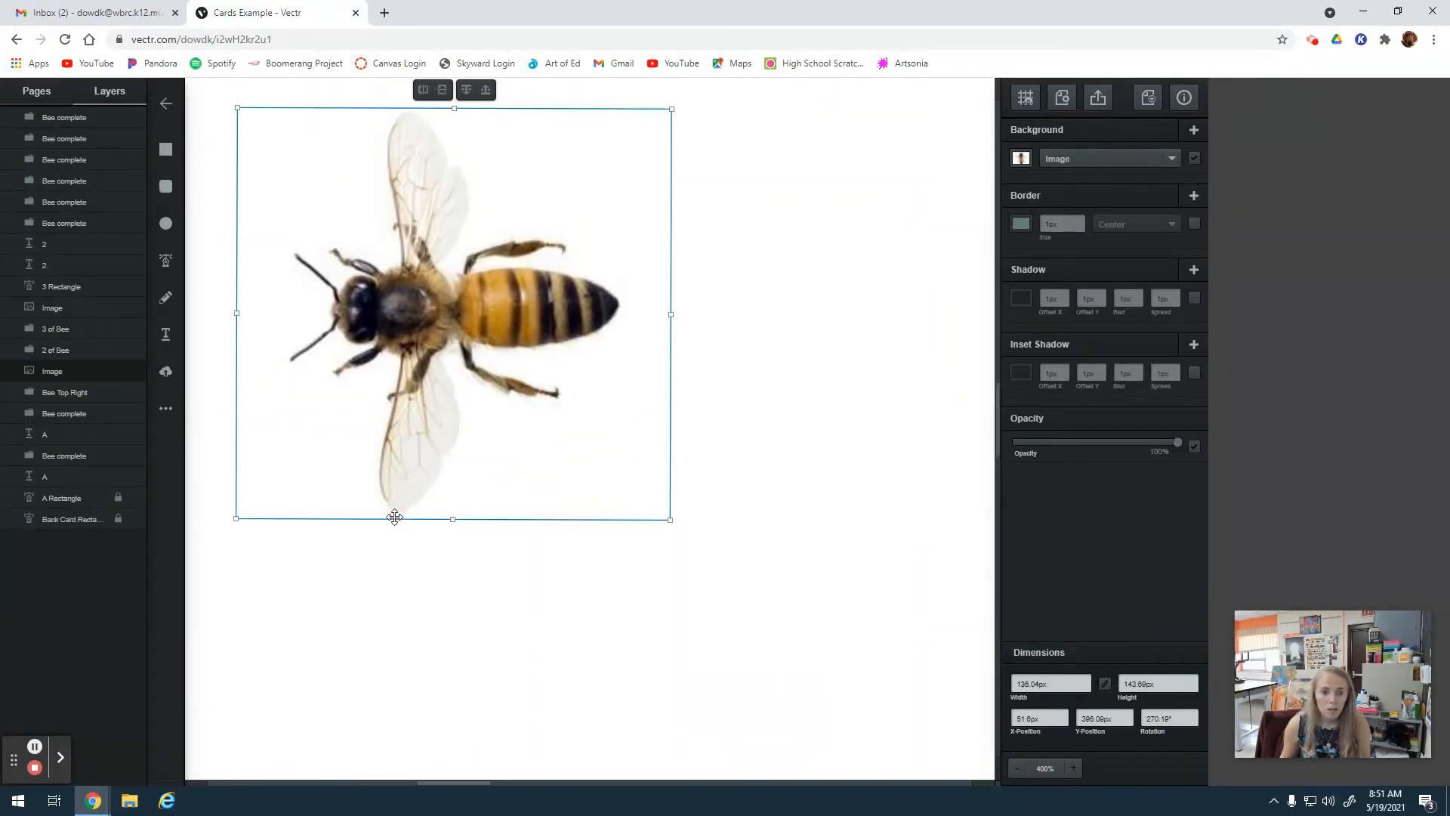
{"action": "left_click", "coordinate": [792, 409]}
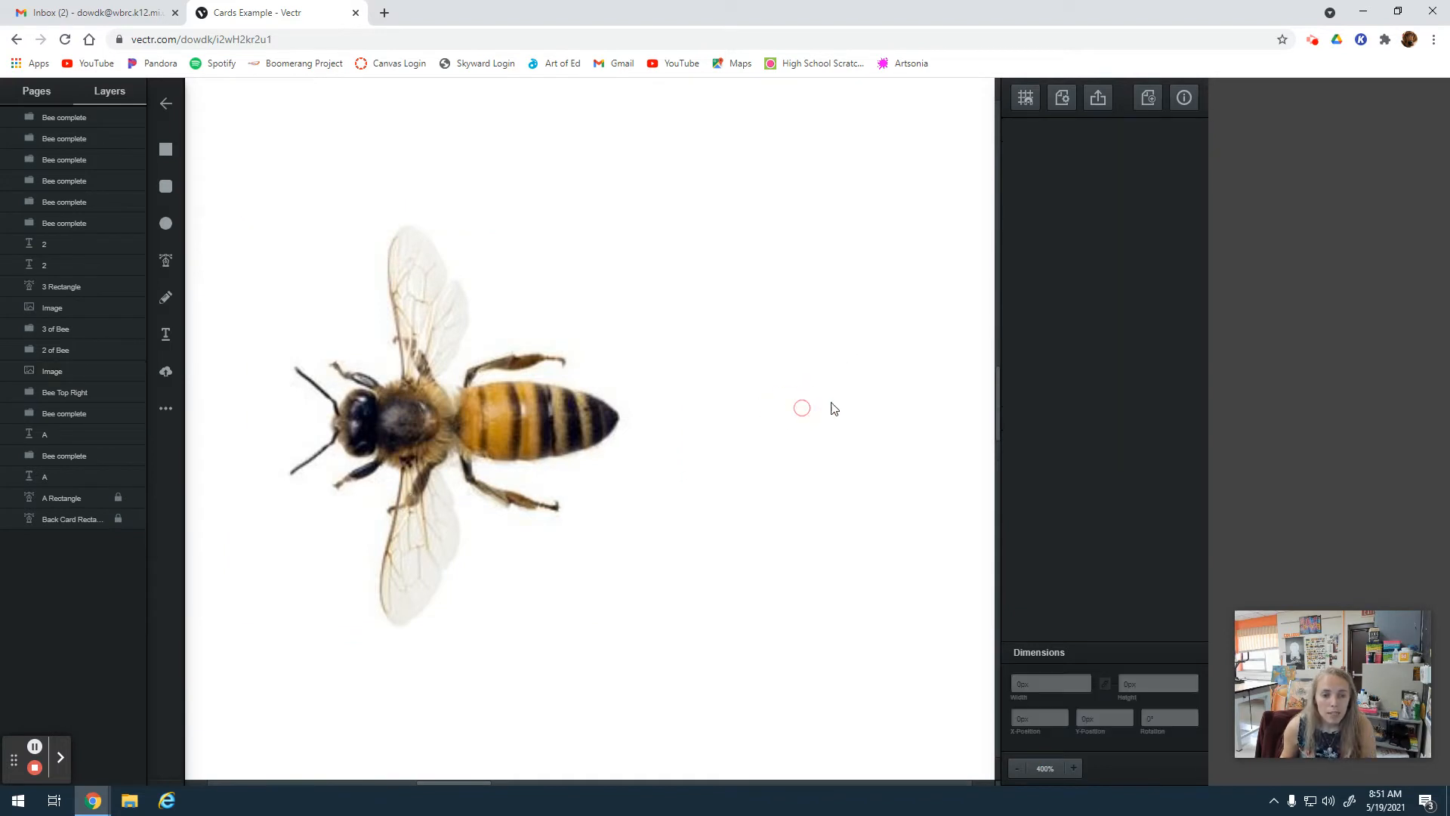
{"action": "left_click", "coordinate": [1073, 768]}
{"action": "left_click_drag", "start_coordinate": [453, 781], "coordinate": [396, 786]}
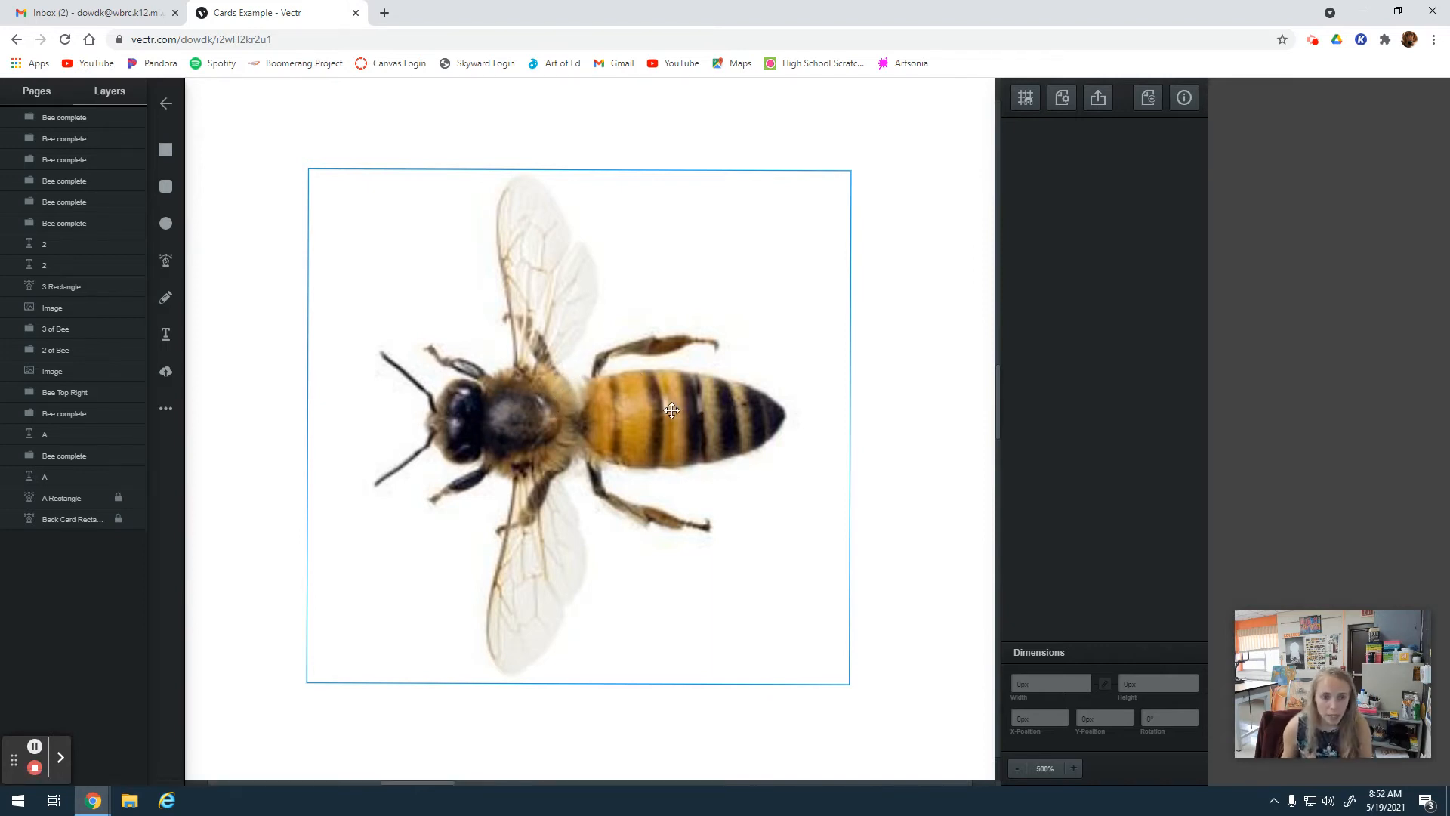
{"action": "left_click", "coordinate": [227, 277]}
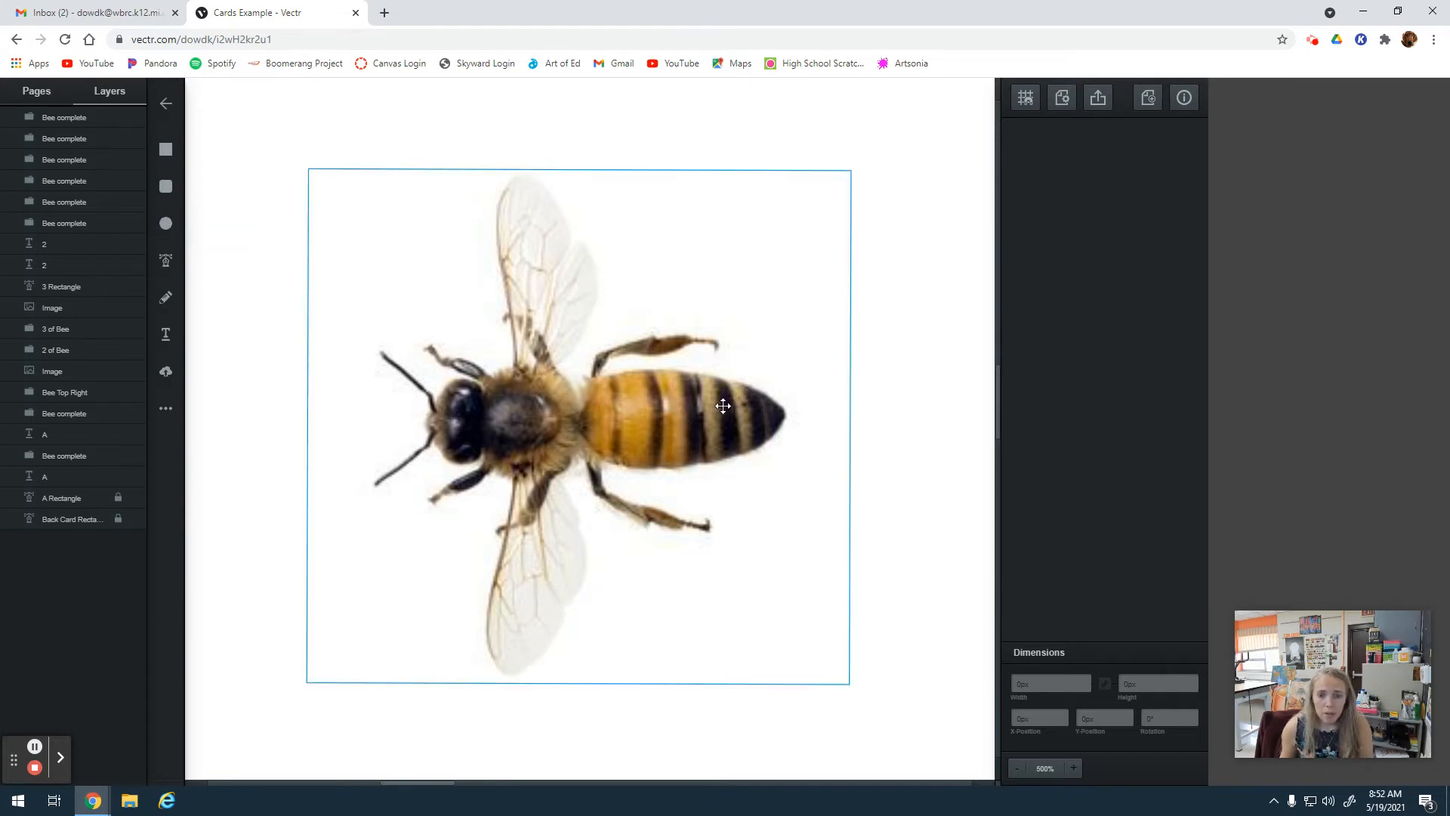
{"action": "left_click", "coordinate": [167, 228]}
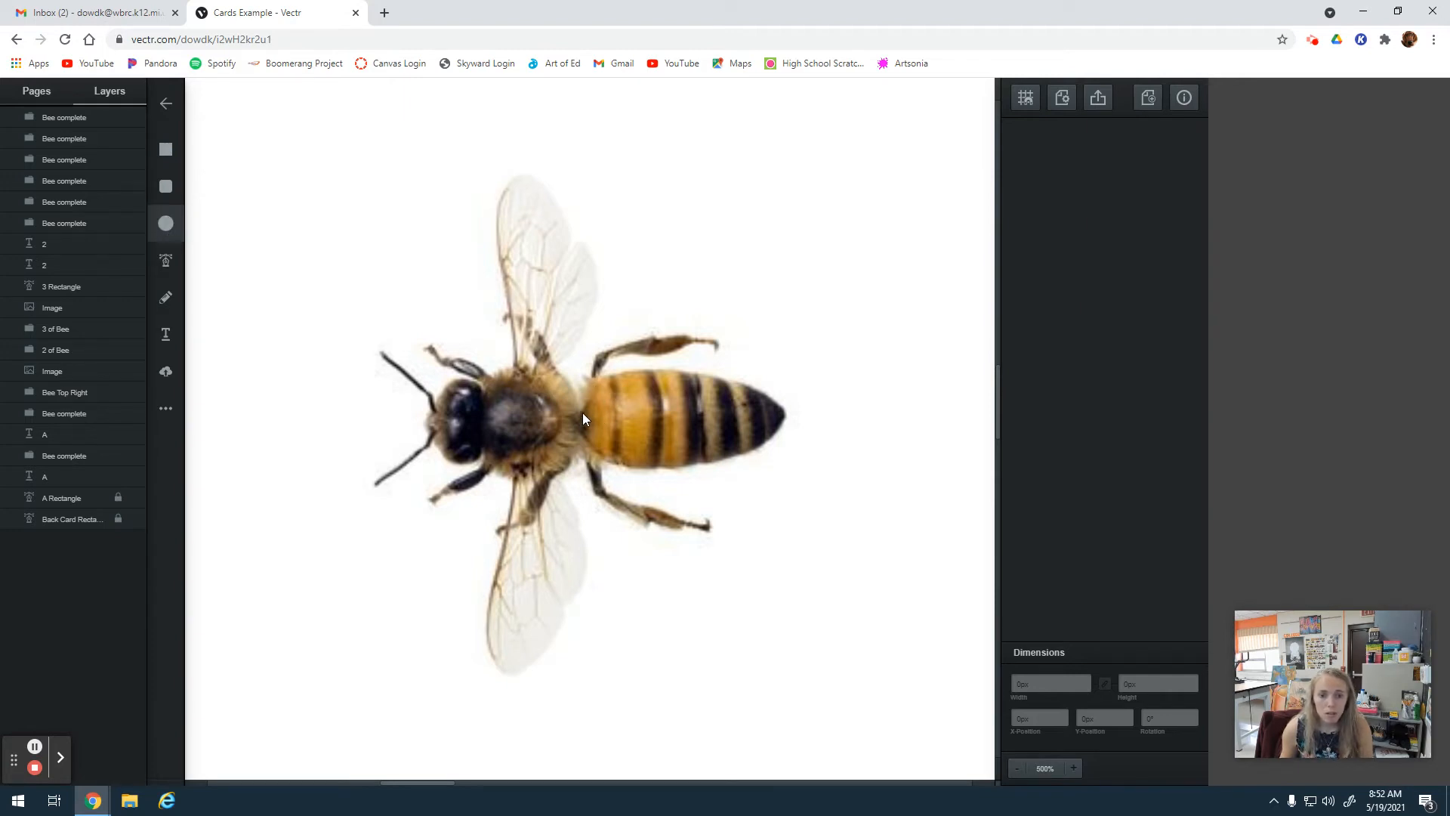
{"action": "mouse_move", "coordinate": [583, 413]}
{"action": "left_mouse_down"}
{"action": "mouse_move", "coordinate": [658, 387]}
{"action": "mouse_move", "coordinate": [746, 423]}
{"action": "mouse_move", "coordinate": [782, 516]}
{"action": "left_mouse_up"}
{"action": "left_click_drag", "start_coordinate": [678, 479], "coordinate": [664, 431]}
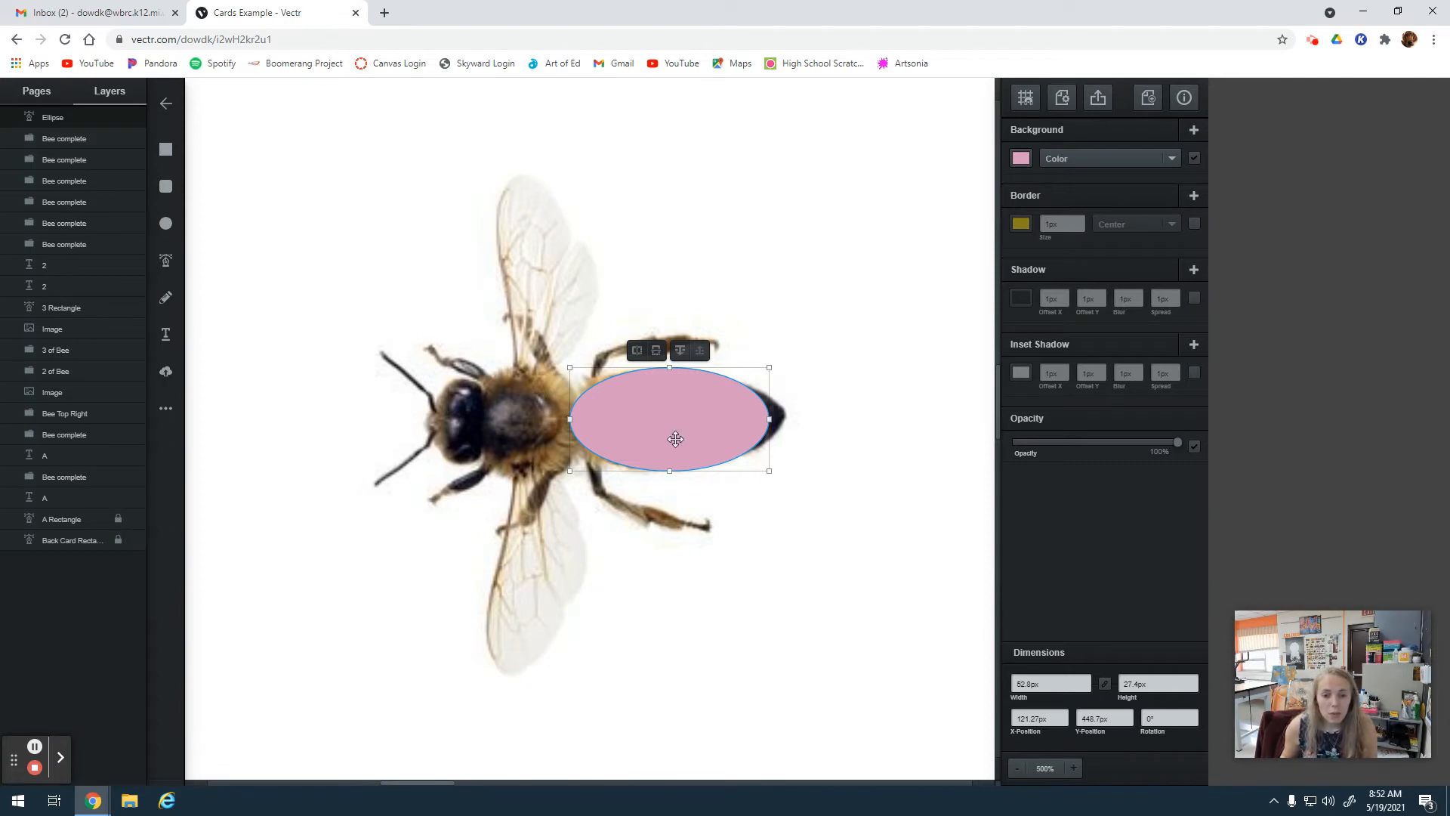
Reshape the ellipse to match the bee's abdomen by extending its tail point to the tip and adding points along the outline.
{"action": "double_click", "coordinate": [702, 399]}
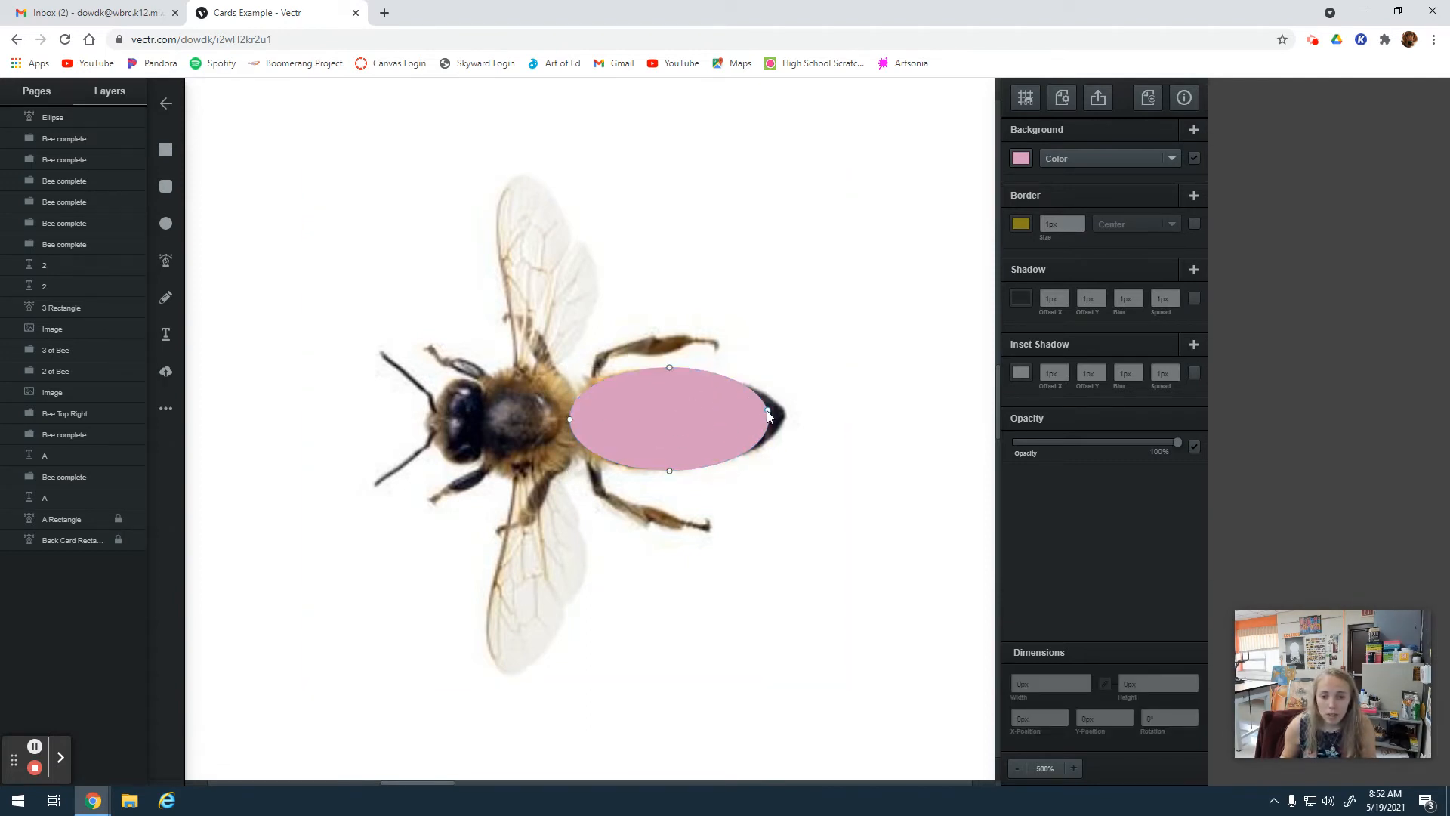
{"action": "left_click_drag", "start_coordinate": [770, 420], "coordinate": [786, 416]}
{"action": "left_click", "coordinate": [740, 380]}
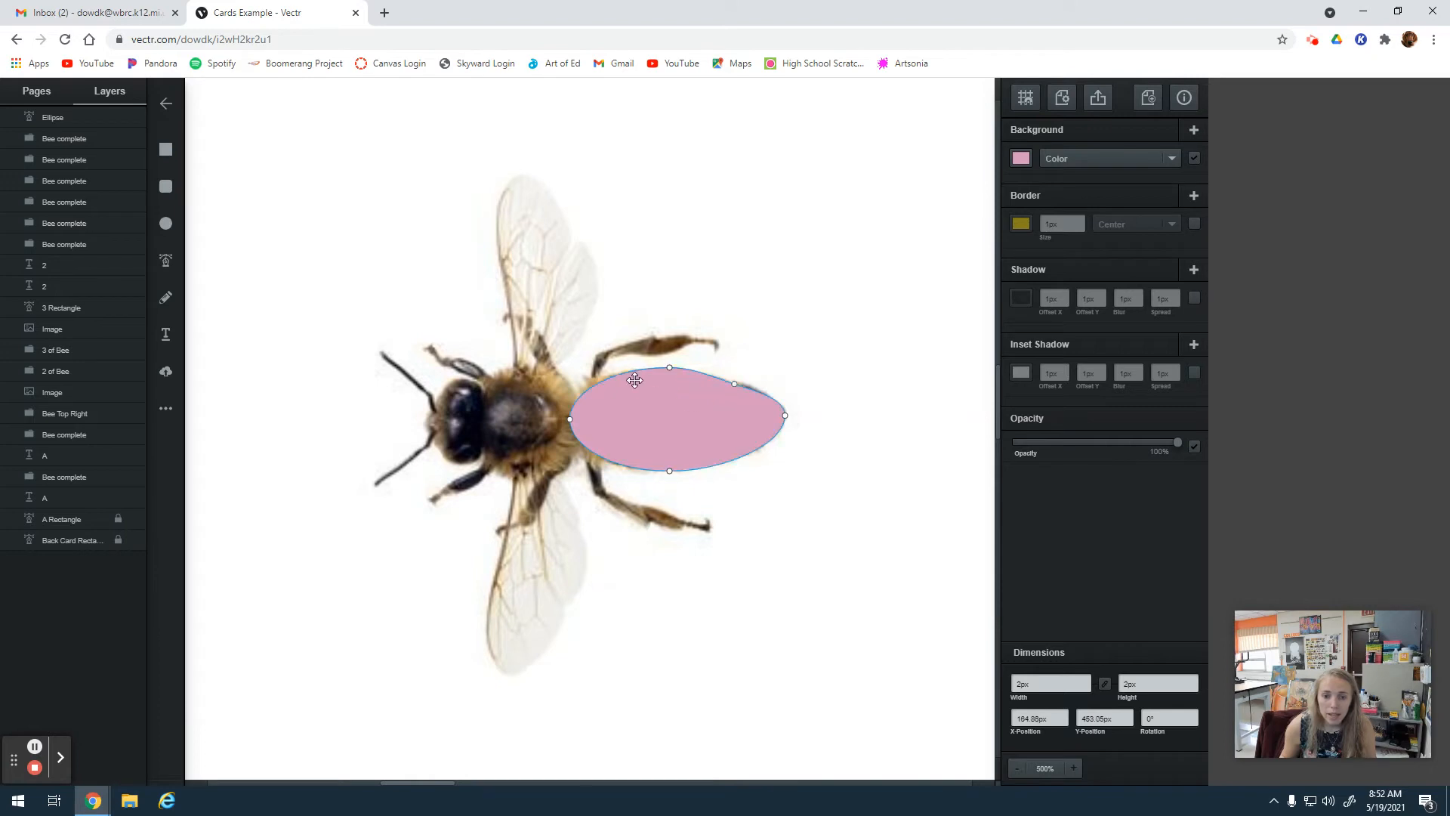
{"action": "left_click", "coordinate": [617, 375]}
{"action": "left_click_drag", "start_coordinate": [616, 377], "coordinate": [612, 373]}
{"action": "left_click", "coordinate": [618, 465]}
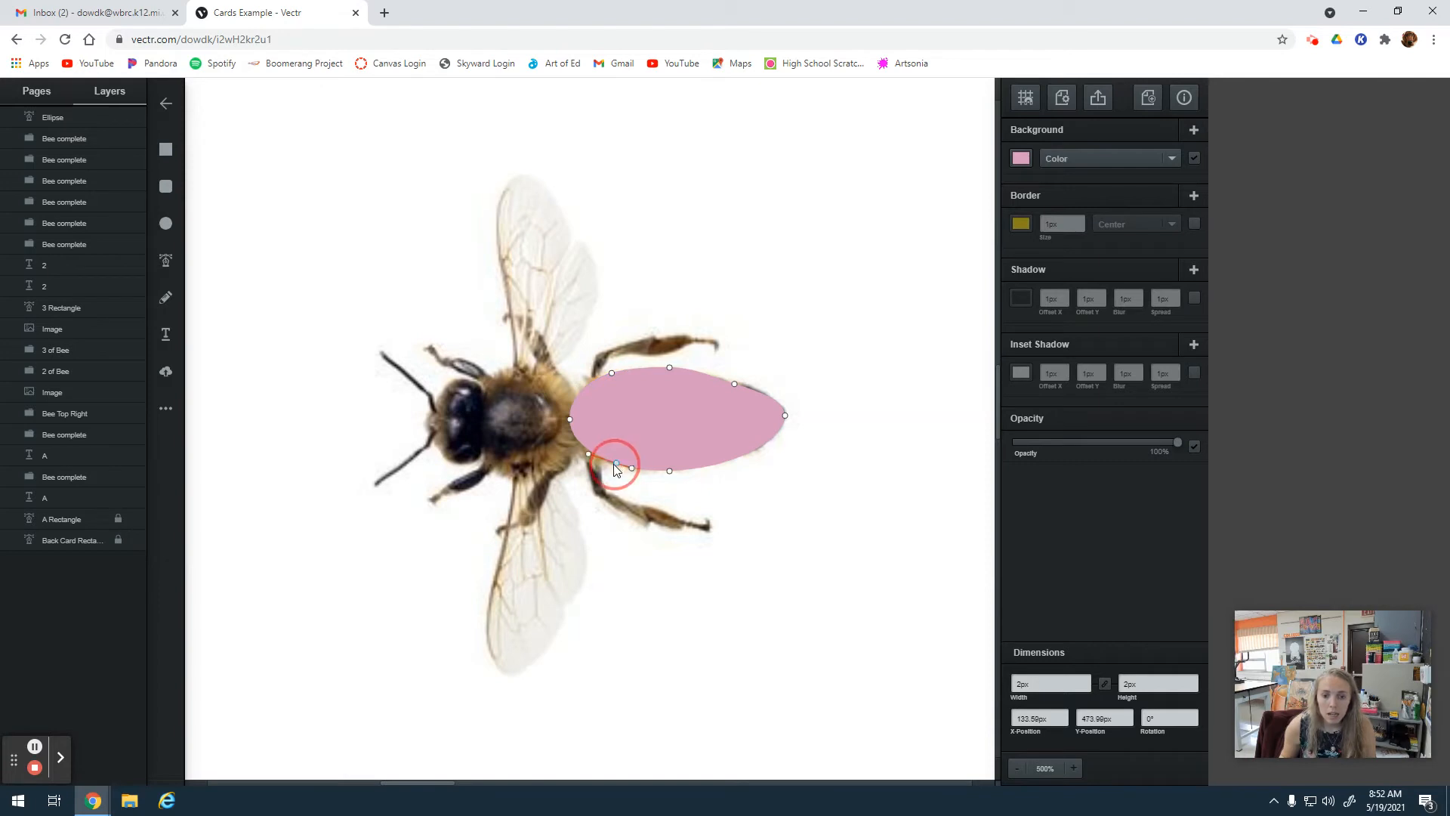
{"action": "left_click", "coordinate": [737, 383]}
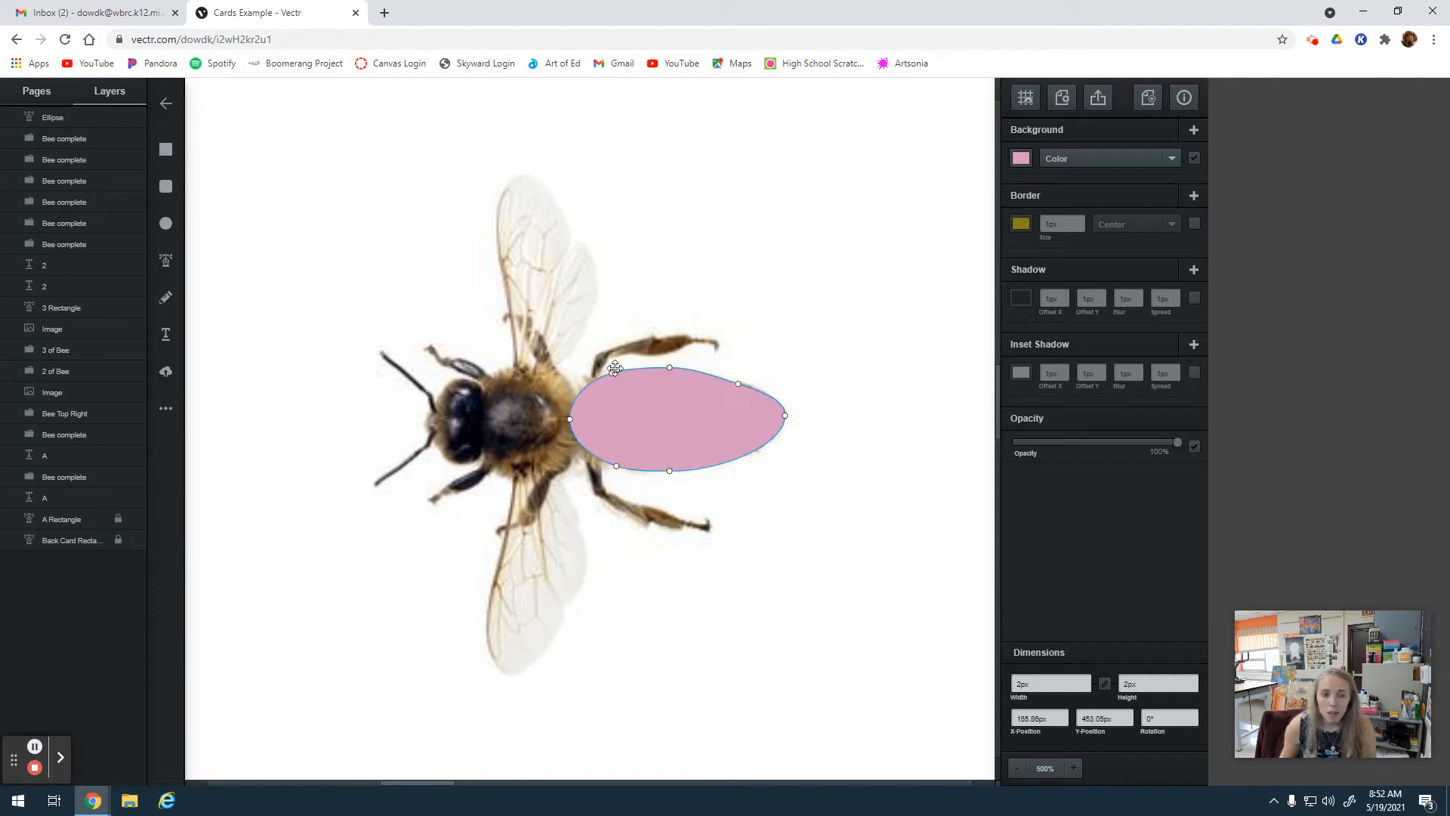
Fill the abdomen shape with the golden orange sampled from the bee photo and place it back over the abdomen.
{"action": "left_click_drag", "start_coordinate": [661, 424], "coordinate": [798, 334]}
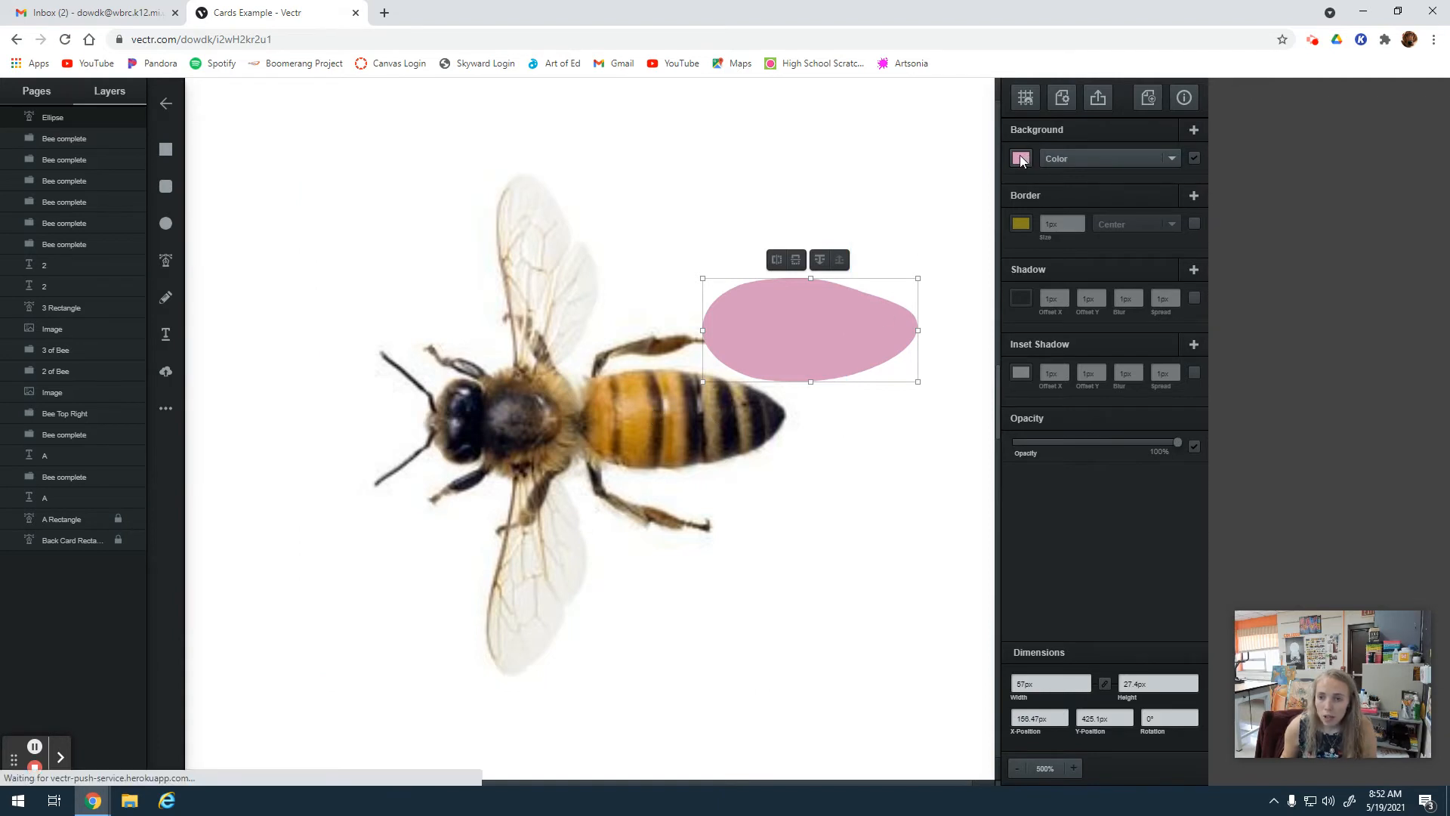
{"action": "left_click", "coordinate": [1026, 161]}
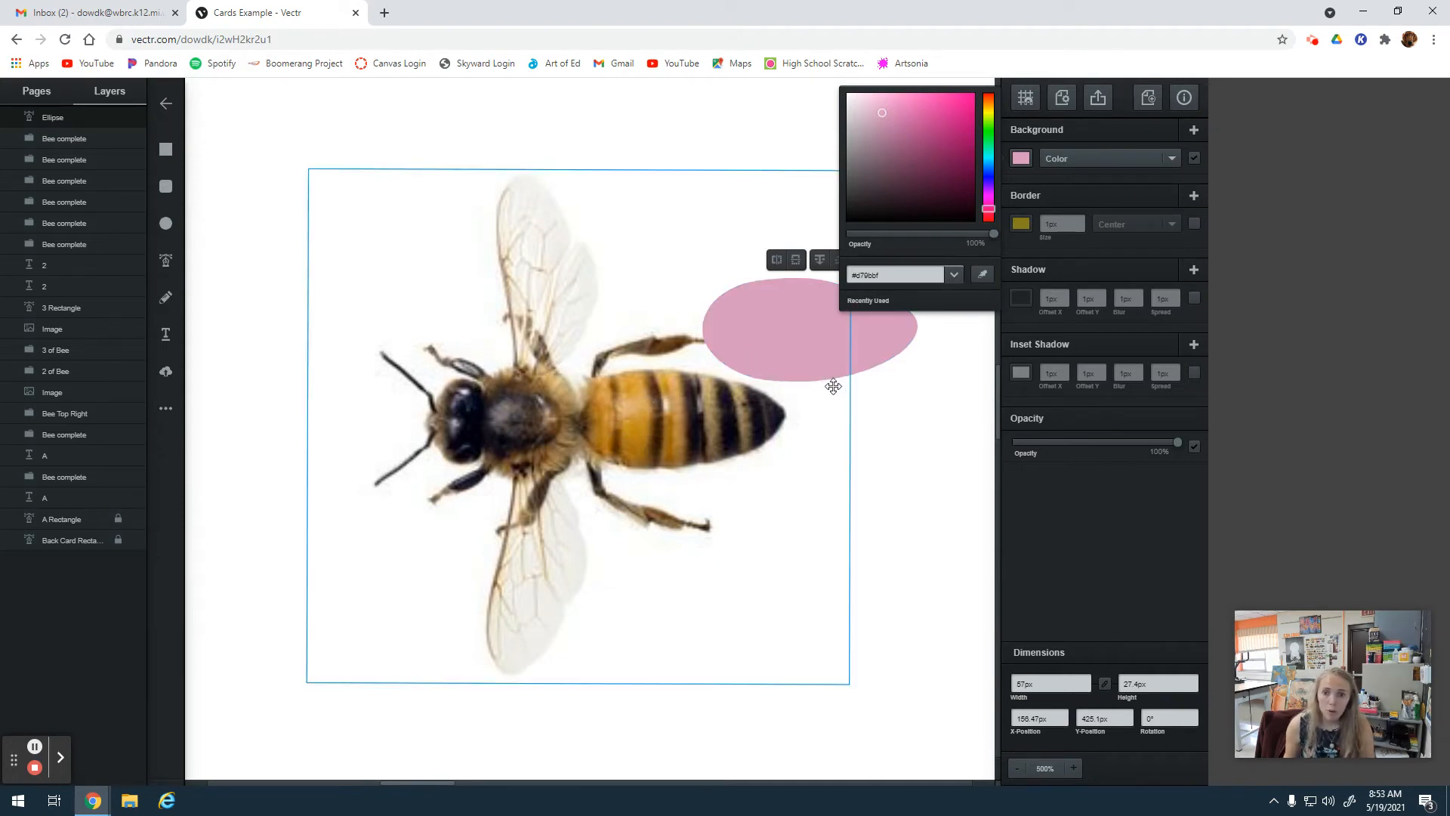
{"action": "left_click", "coordinate": [988, 277]}
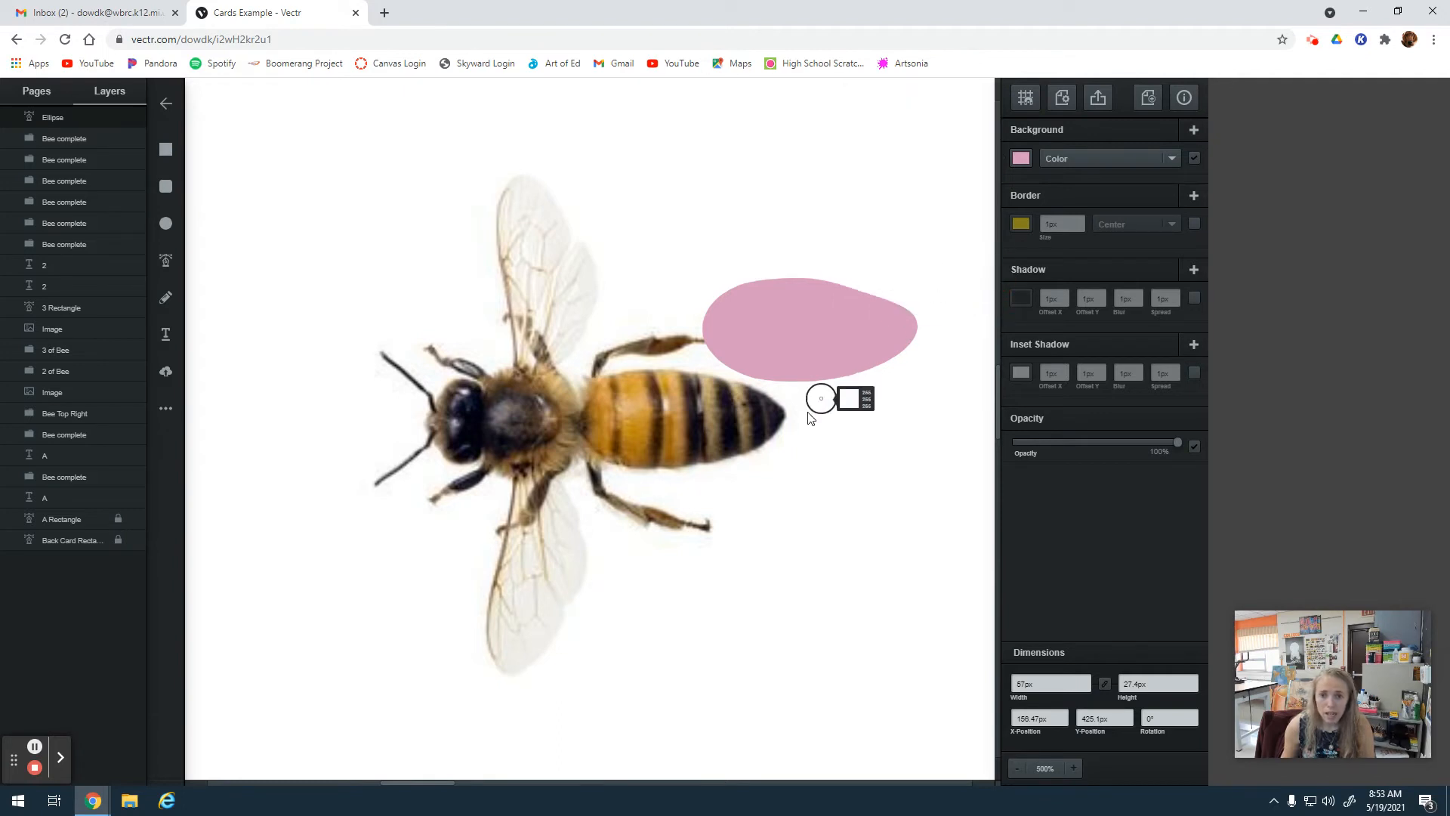
{"action": "left_click", "coordinate": [637, 404]}
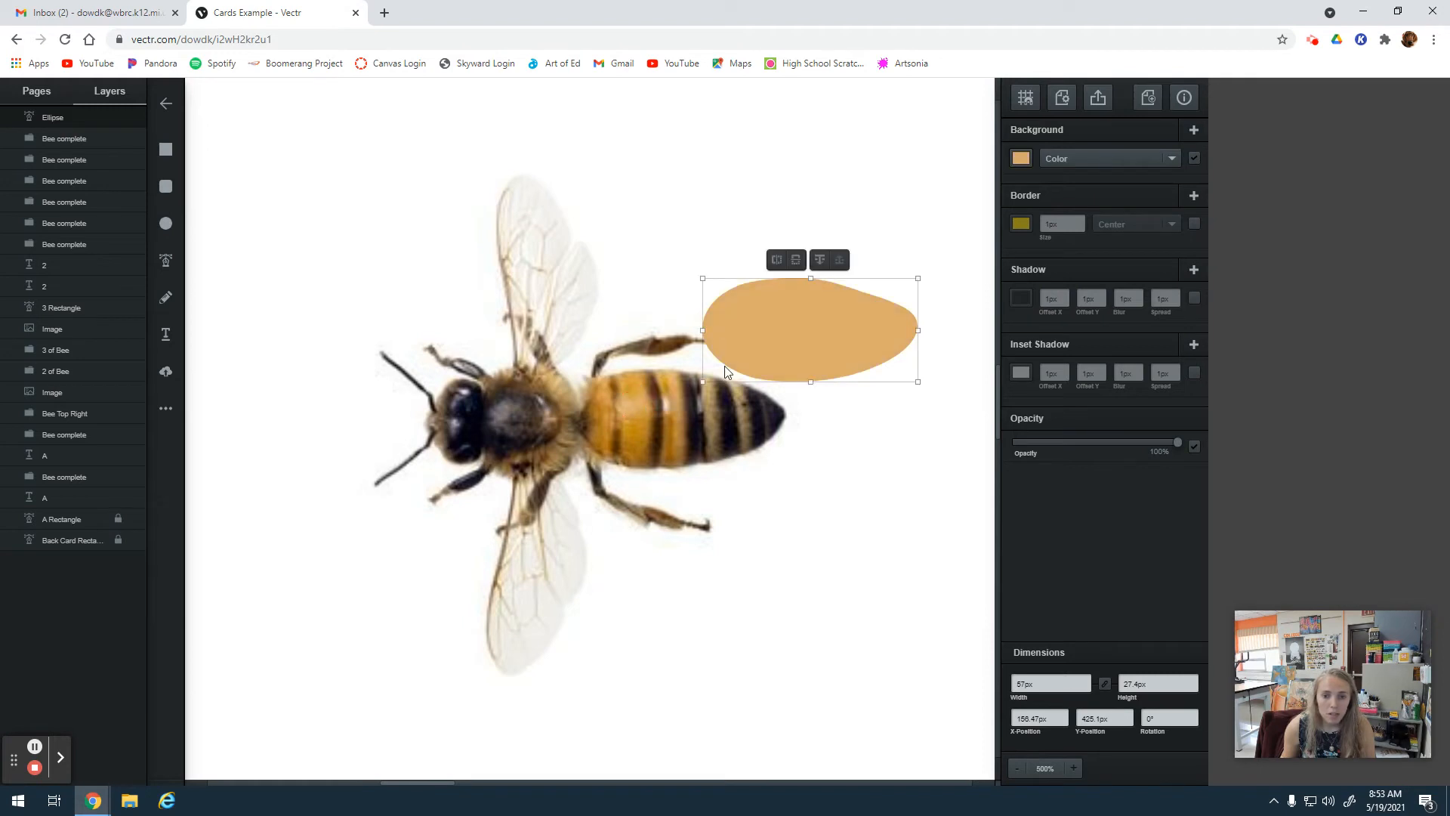
{"action": "left_click_drag", "start_coordinate": [815, 326], "coordinate": [682, 411]}
Send the abdomen shape back three layers.
{"action": "left_click", "coordinate": [688, 348]}
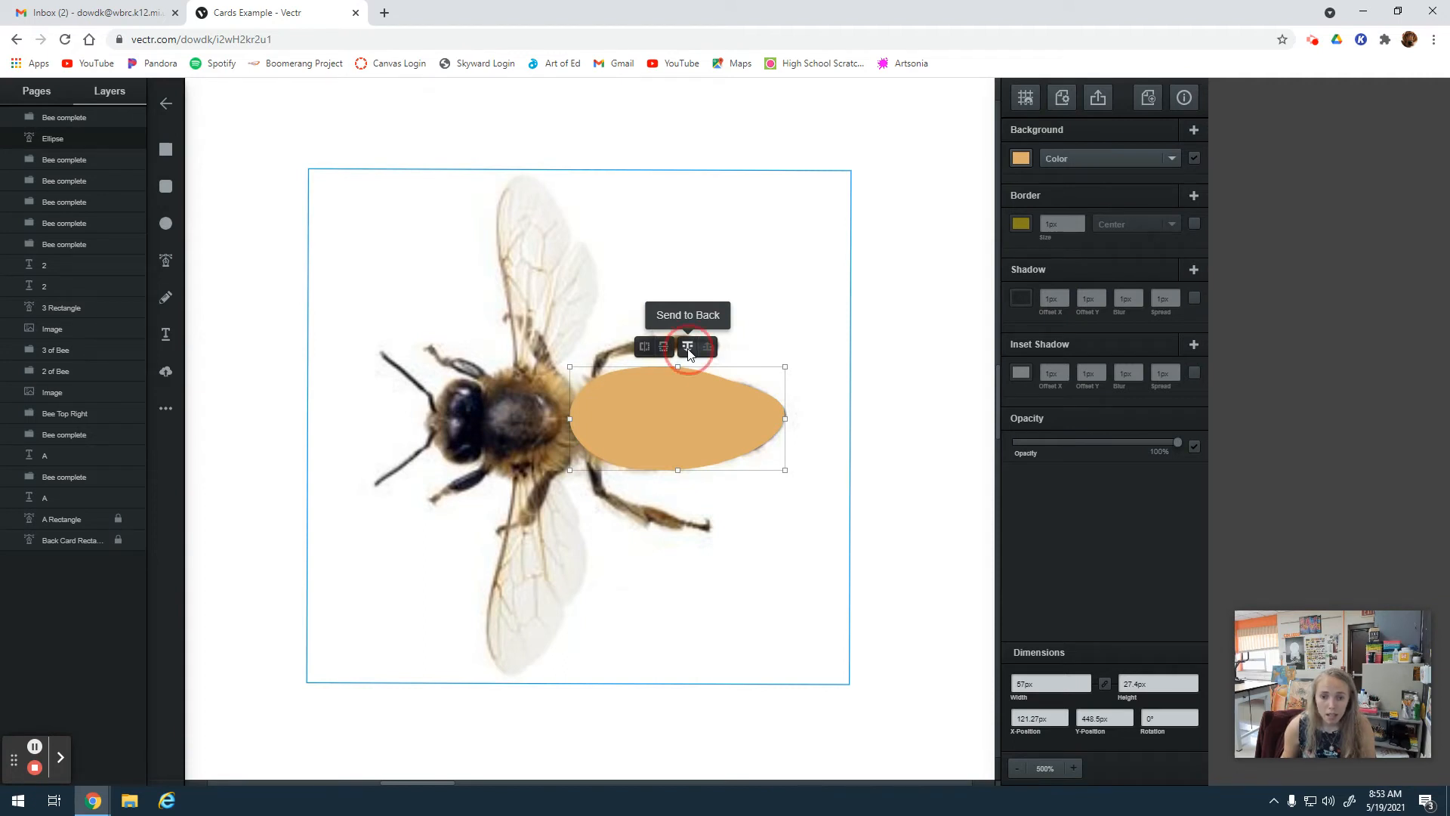
{"action": "left_click", "coordinate": [688, 348]}
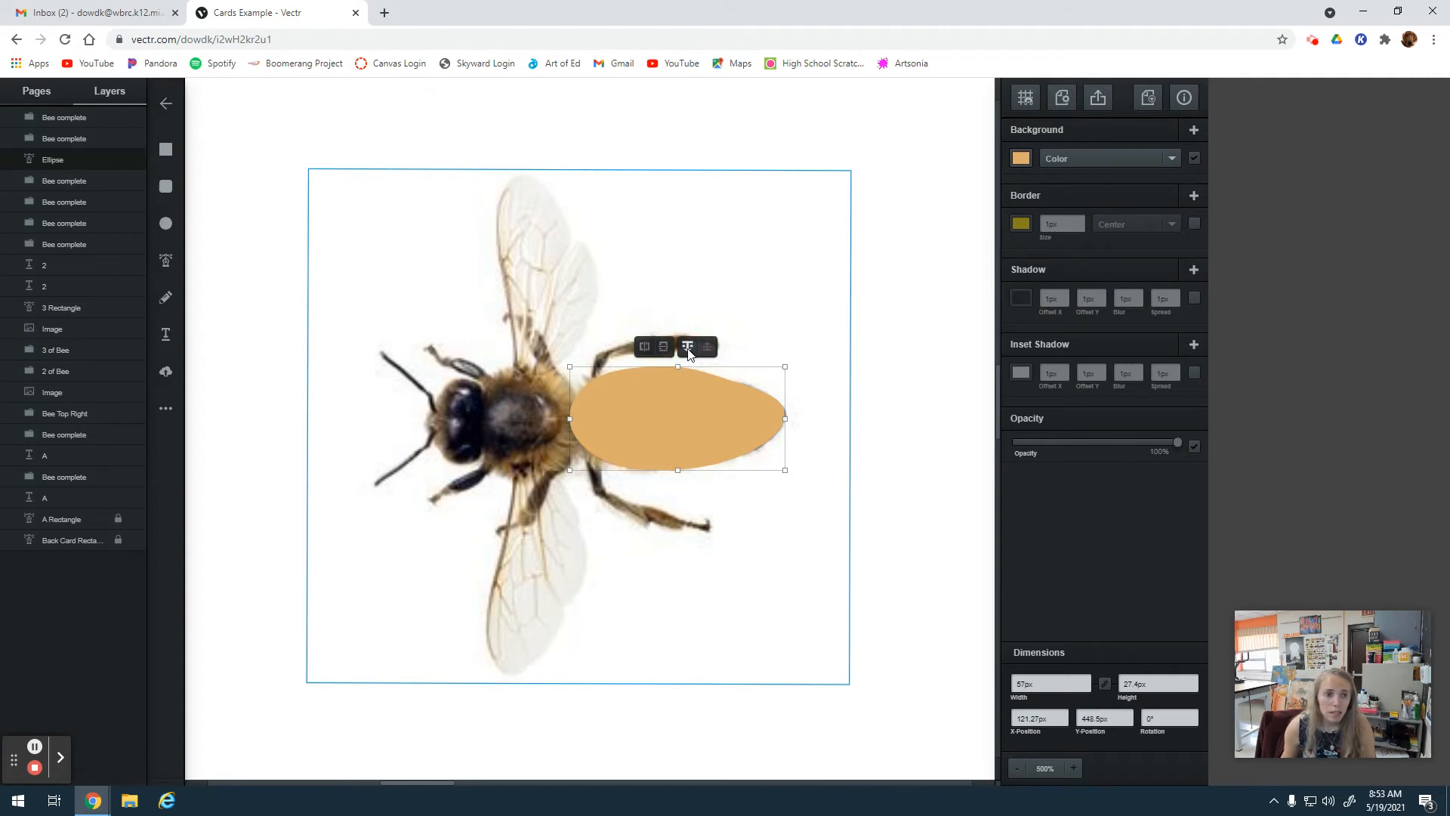
{"action": "left_click", "coordinate": [688, 347]}
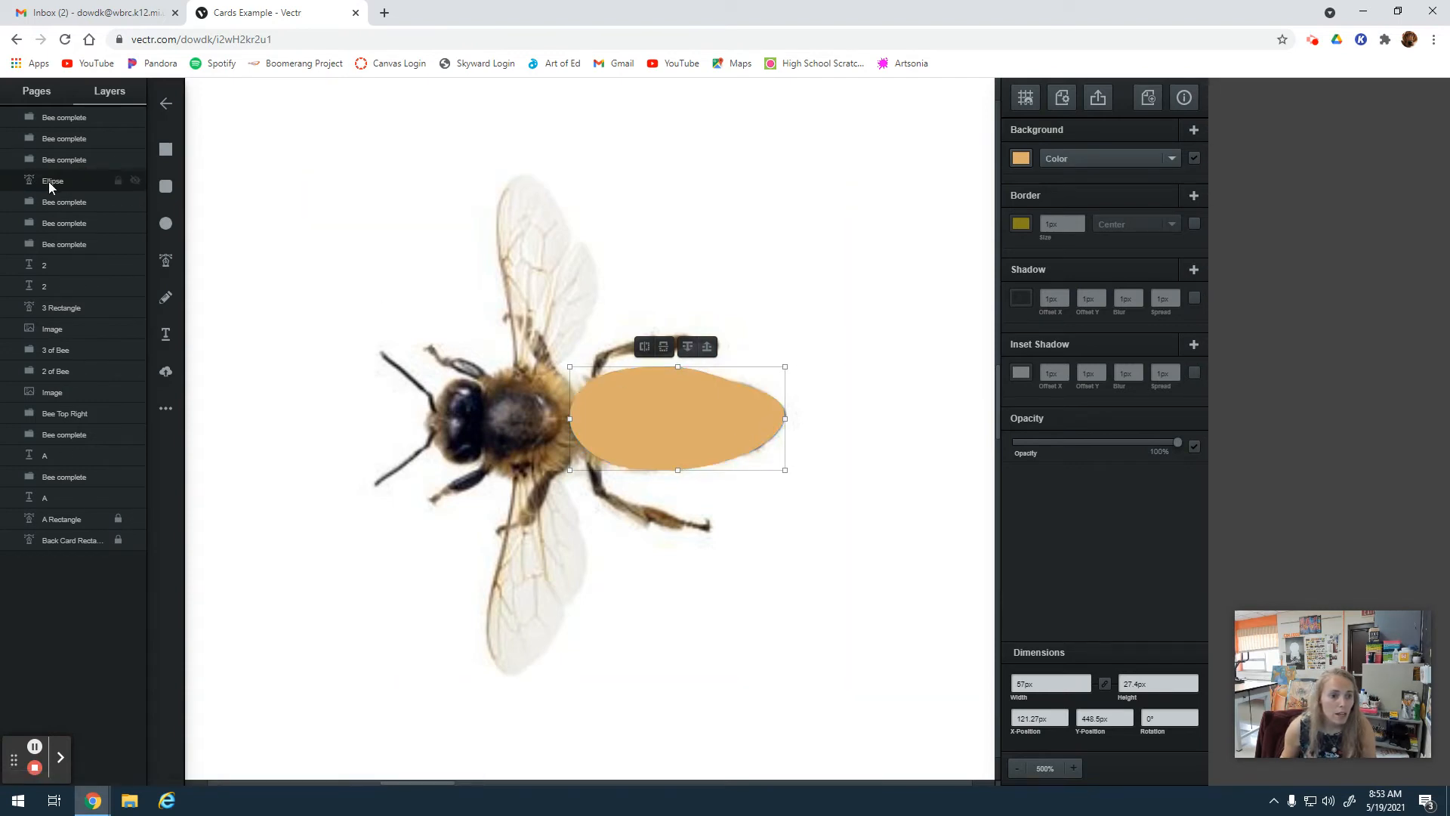
Move the paint brush Image layer to the top of the stack and the Ellipse layer directly beneath it.
{"action": "left_click_drag", "start_coordinate": [53, 329], "coordinate": [79, 114]}
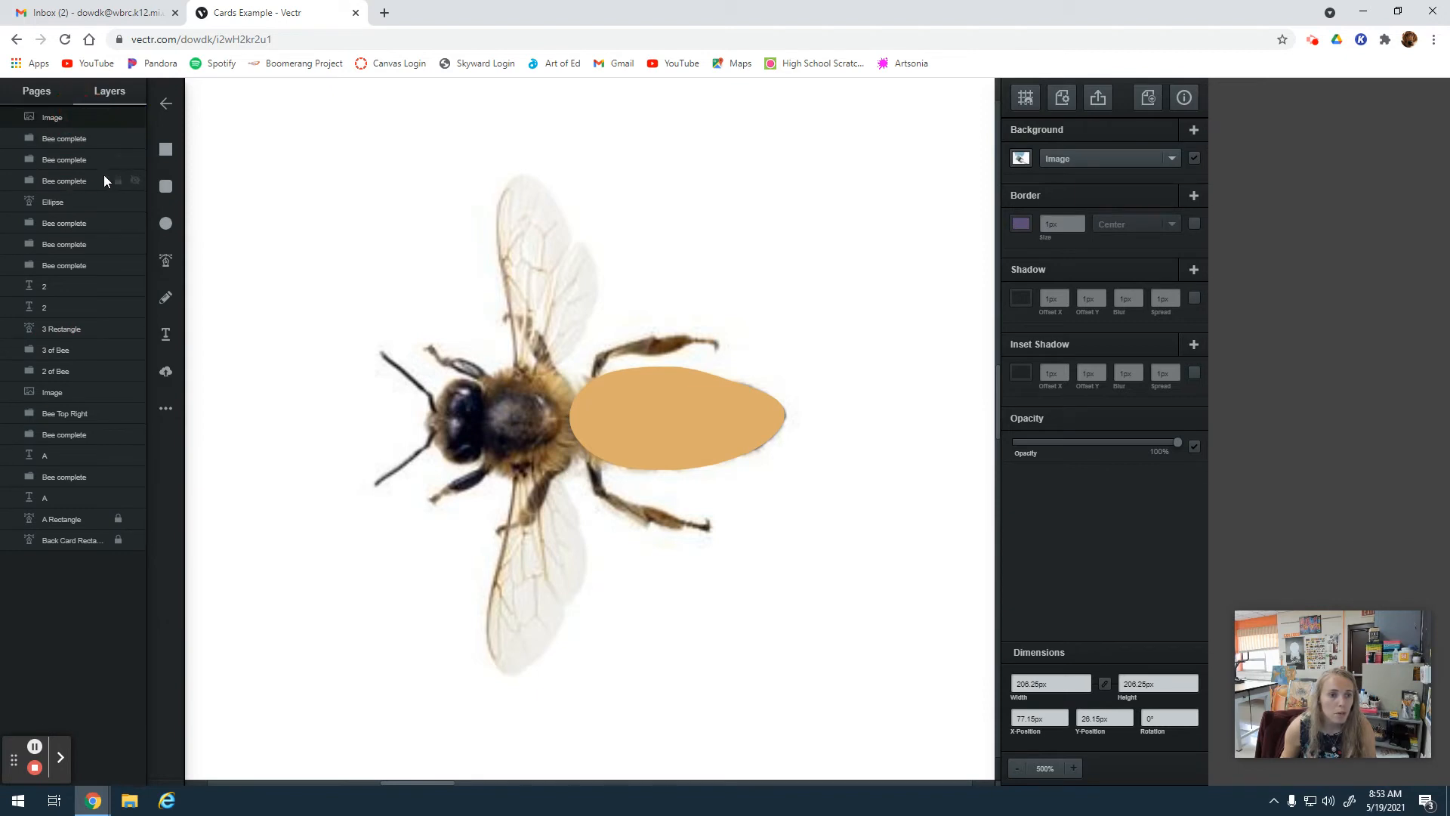
{"action": "left_click_drag", "start_coordinate": [52, 201], "coordinate": [62, 131]}
{"action": "left_click", "coordinate": [78, 121]}
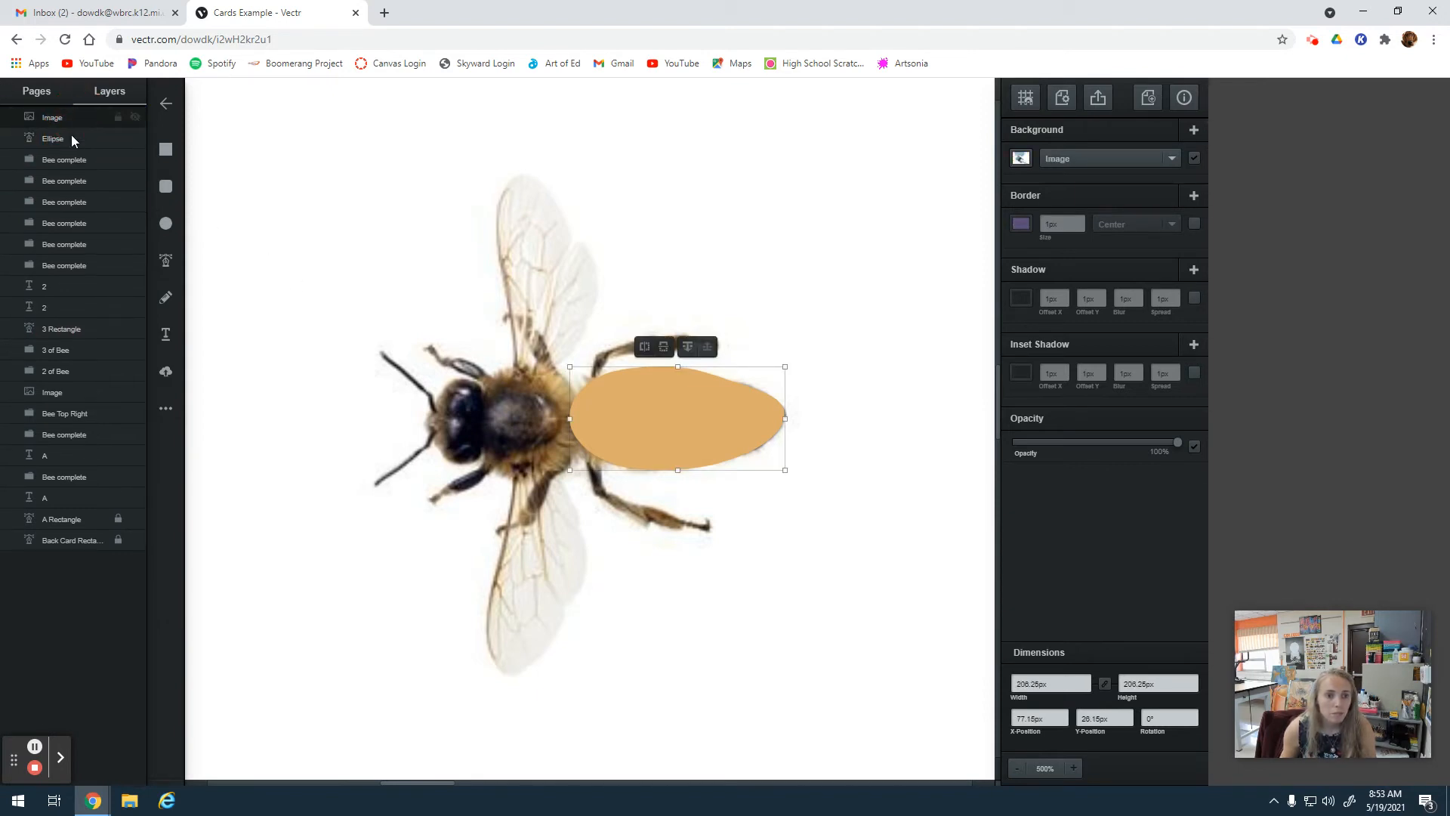
{"action": "left_click", "coordinate": [69, 136]}
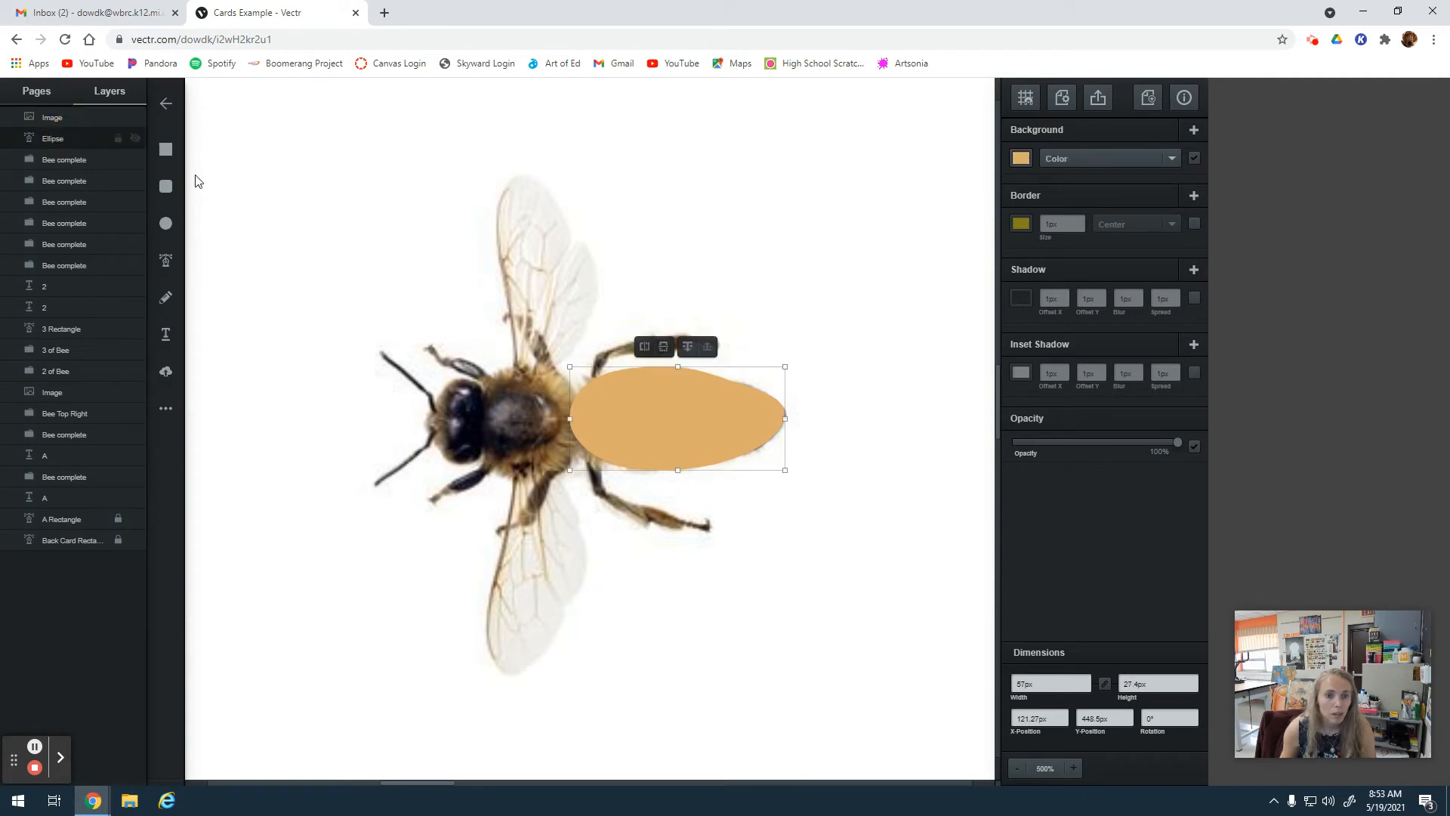
{"action": "left_click", "coordinate": [688, 349]}
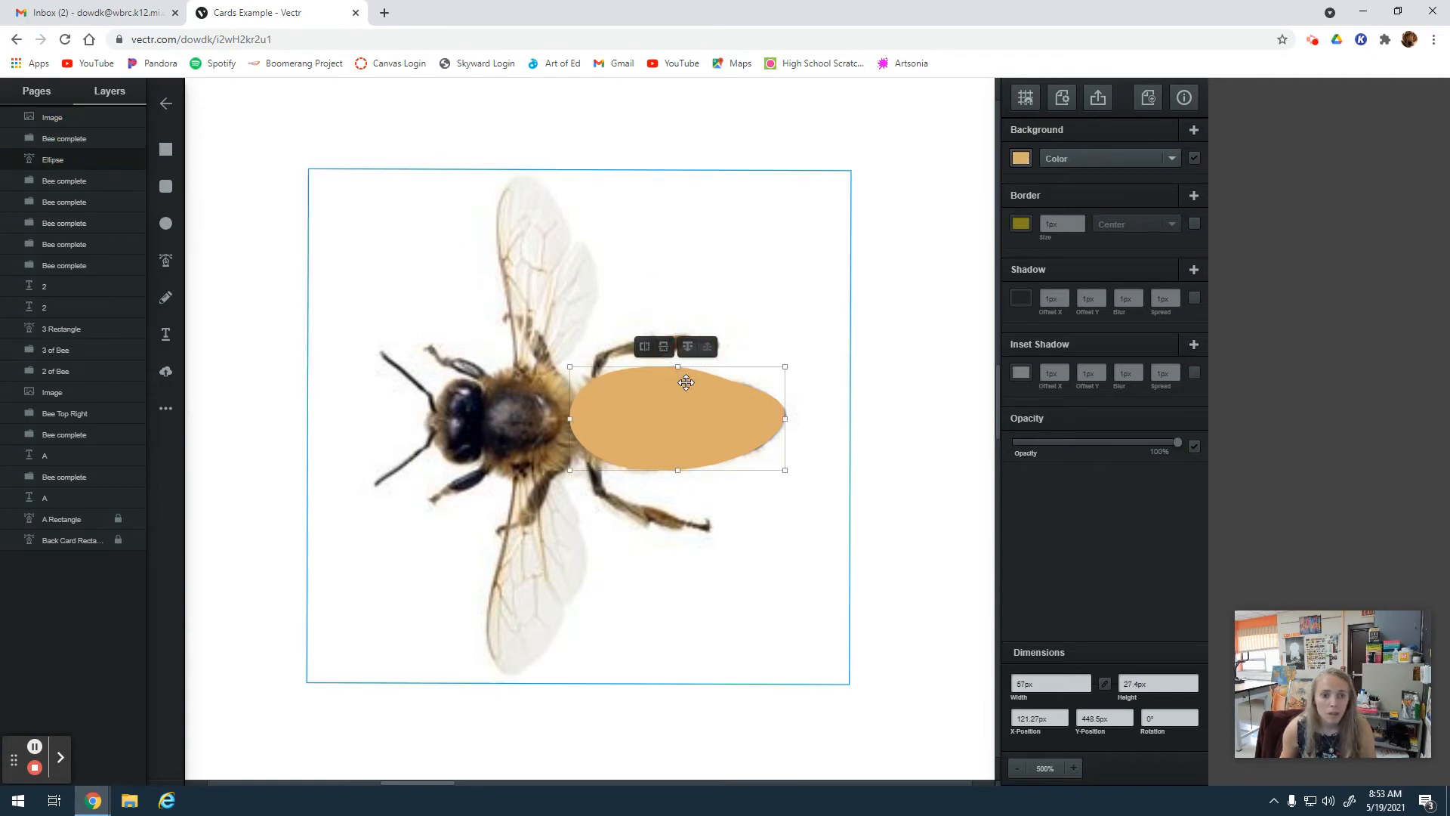
{"action": "left_click", "coordinate": [708, 351]}
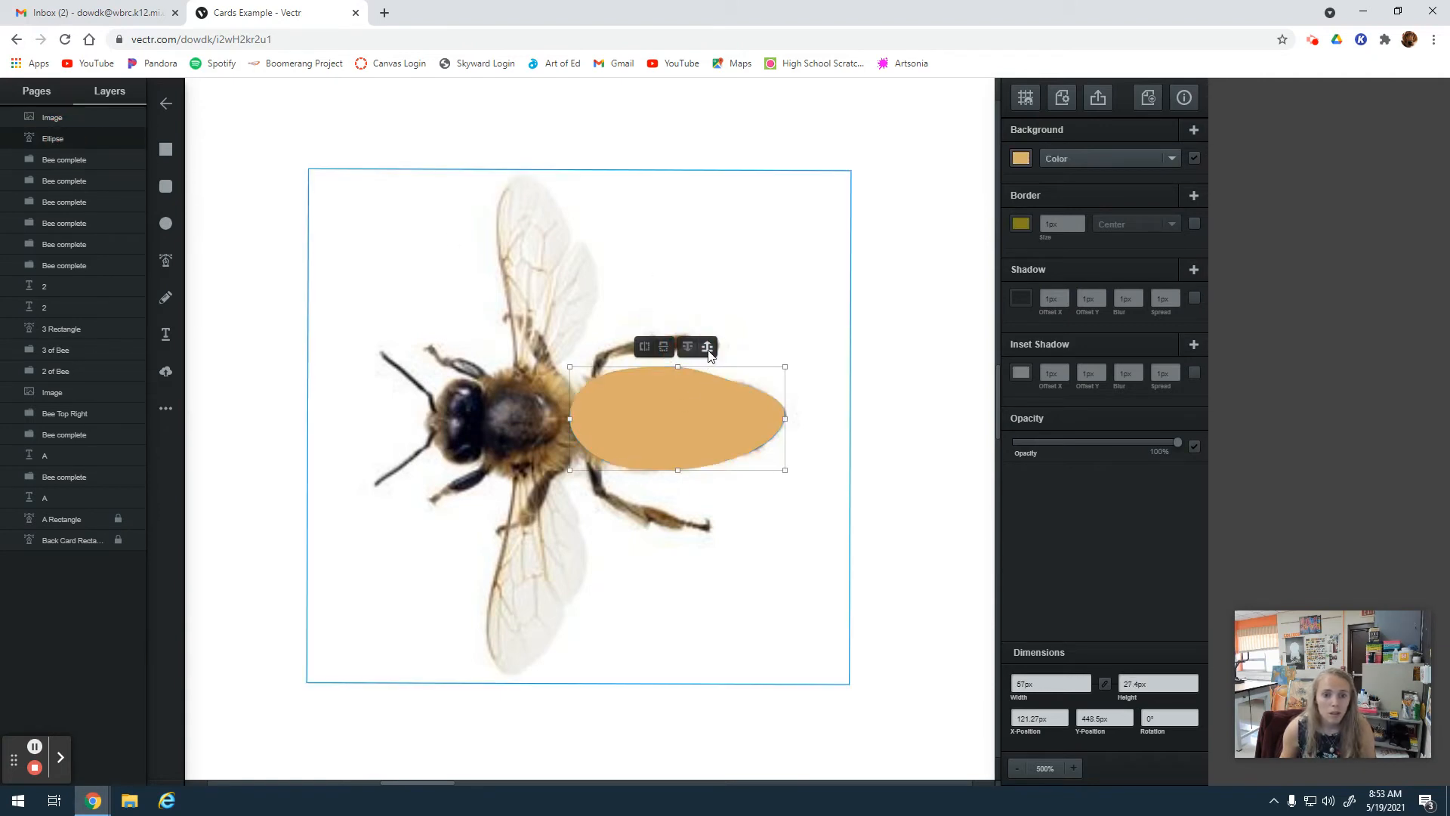
{"action": "left_click", "coordinate": [58, 120]}
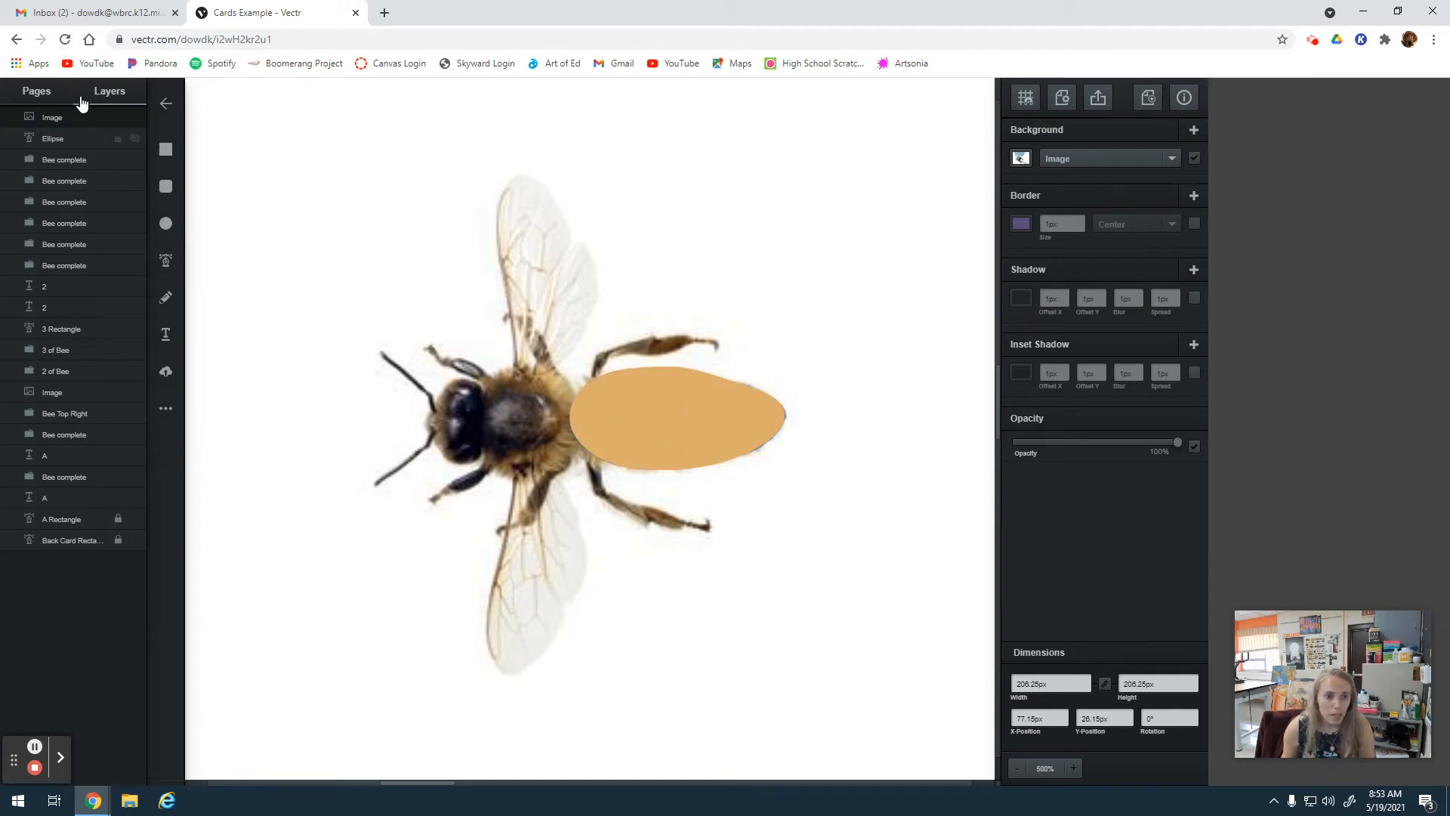
Reload the Cards Example drawing and return to the bee photo.
{"action": "left_click", "coordinate": [64, 41]}
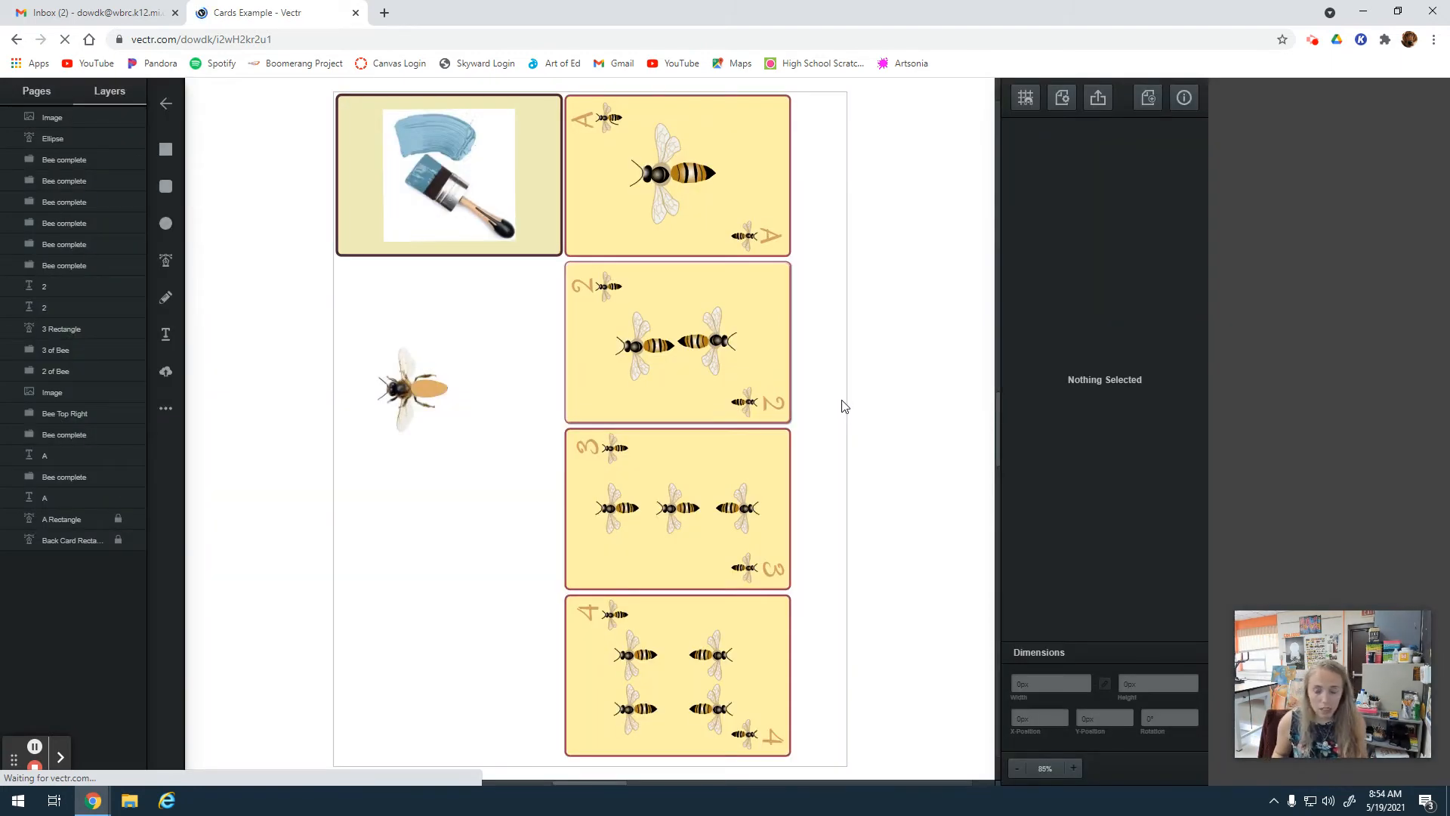
{"action": "left_click", "coordinate": [1074, 768]}
{"action": "left_click", "coordinate": [1075, 767]}
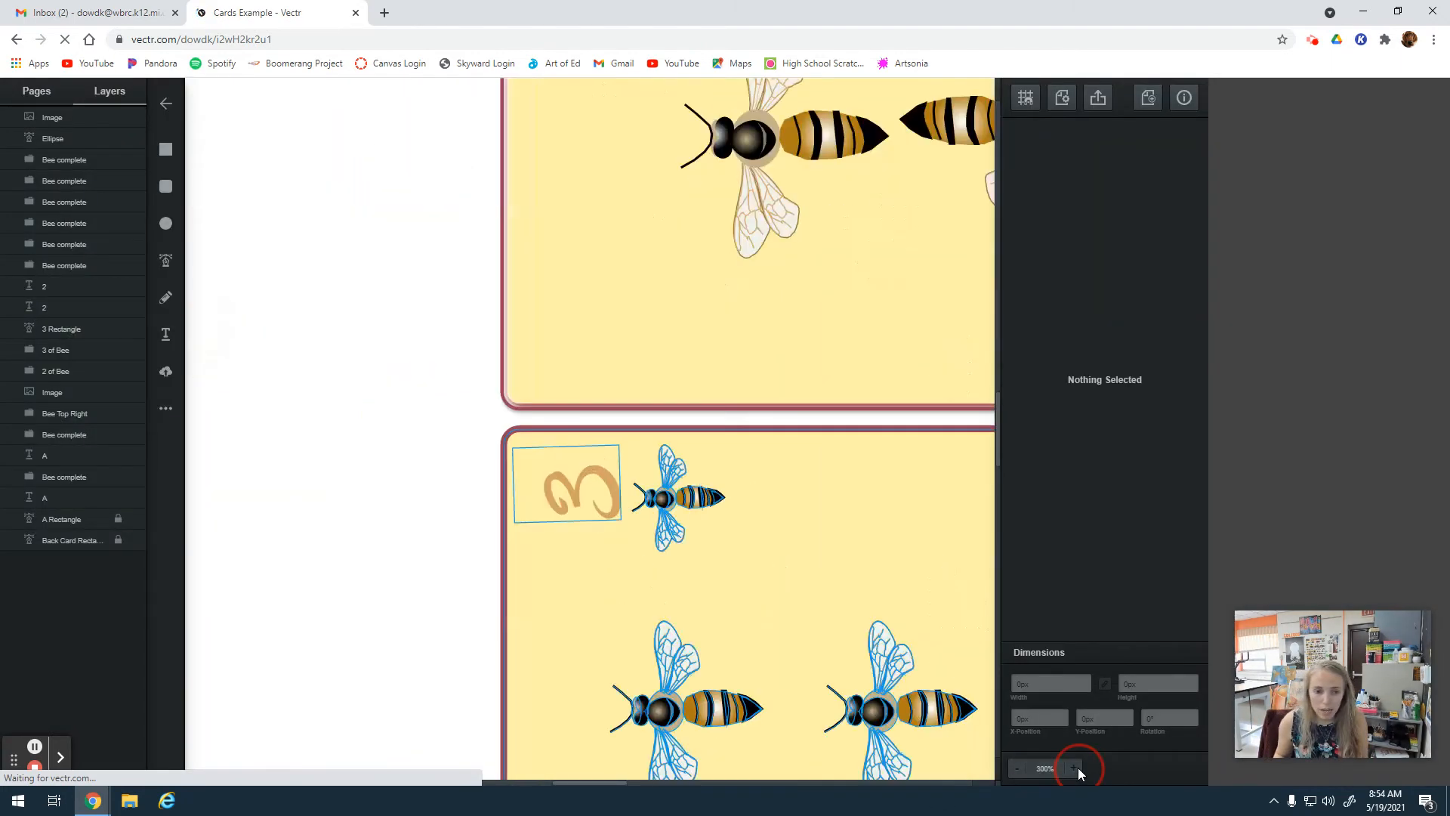
{"action": "left_click", "coordinate": [1075, 768]}
{"action": "left_click_drag", "start_coordinate": [568, 781], "coordinate": [417, 784]}
{"action": "scroll", "coordinate": [558, 464], "scroll_direction": "up", "scroll_amount": 2}
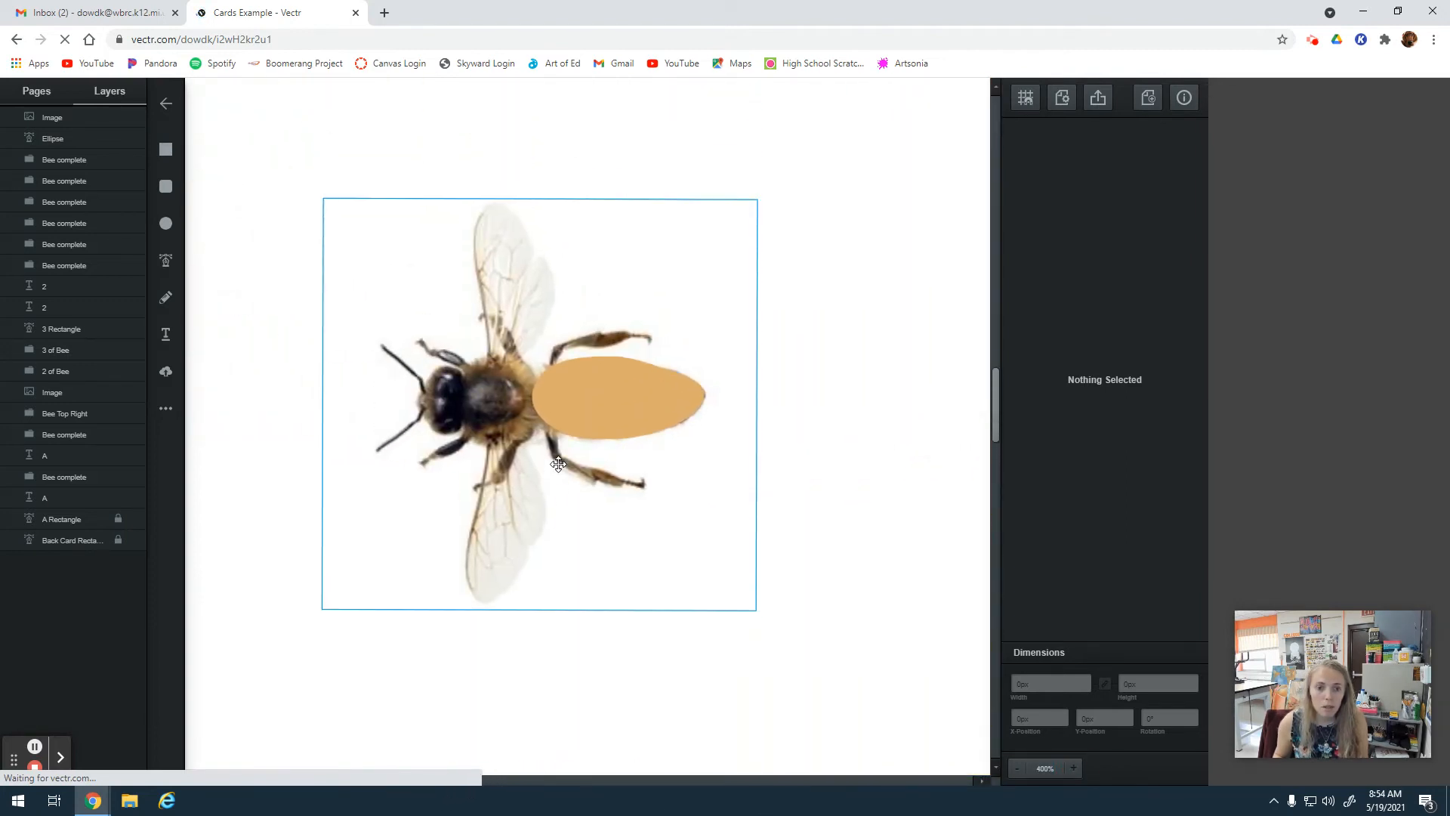
{"action": "left_click", "coordinate": [1074, 767]}
Shift the bee photo slightly to the left and bring its layer to the top of the stack, above the abdomen shape.
{"action": "left_click", "coordinate": [565, 444]}
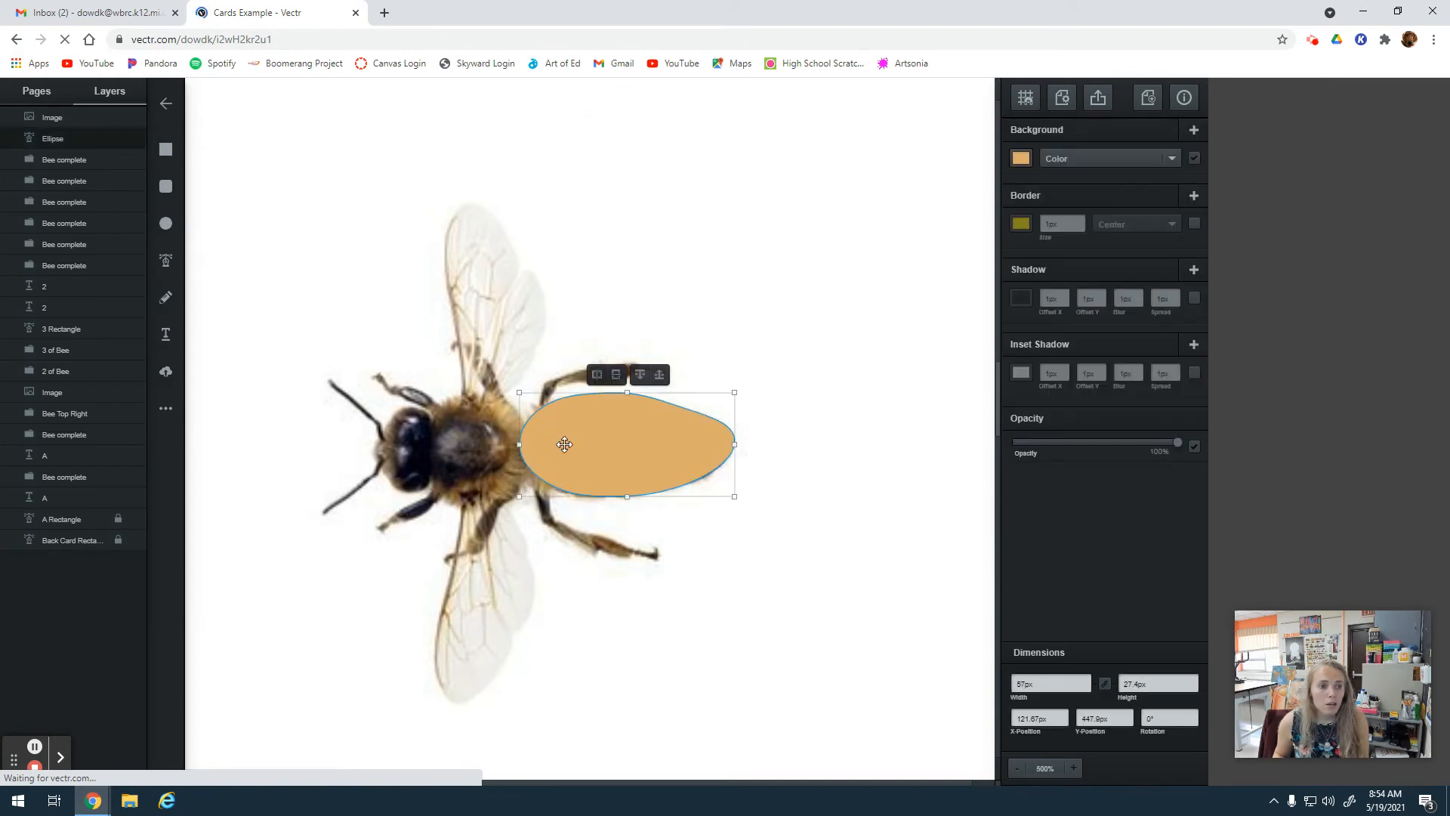
{"action": "left_click", "coordinate": [658, 447]}
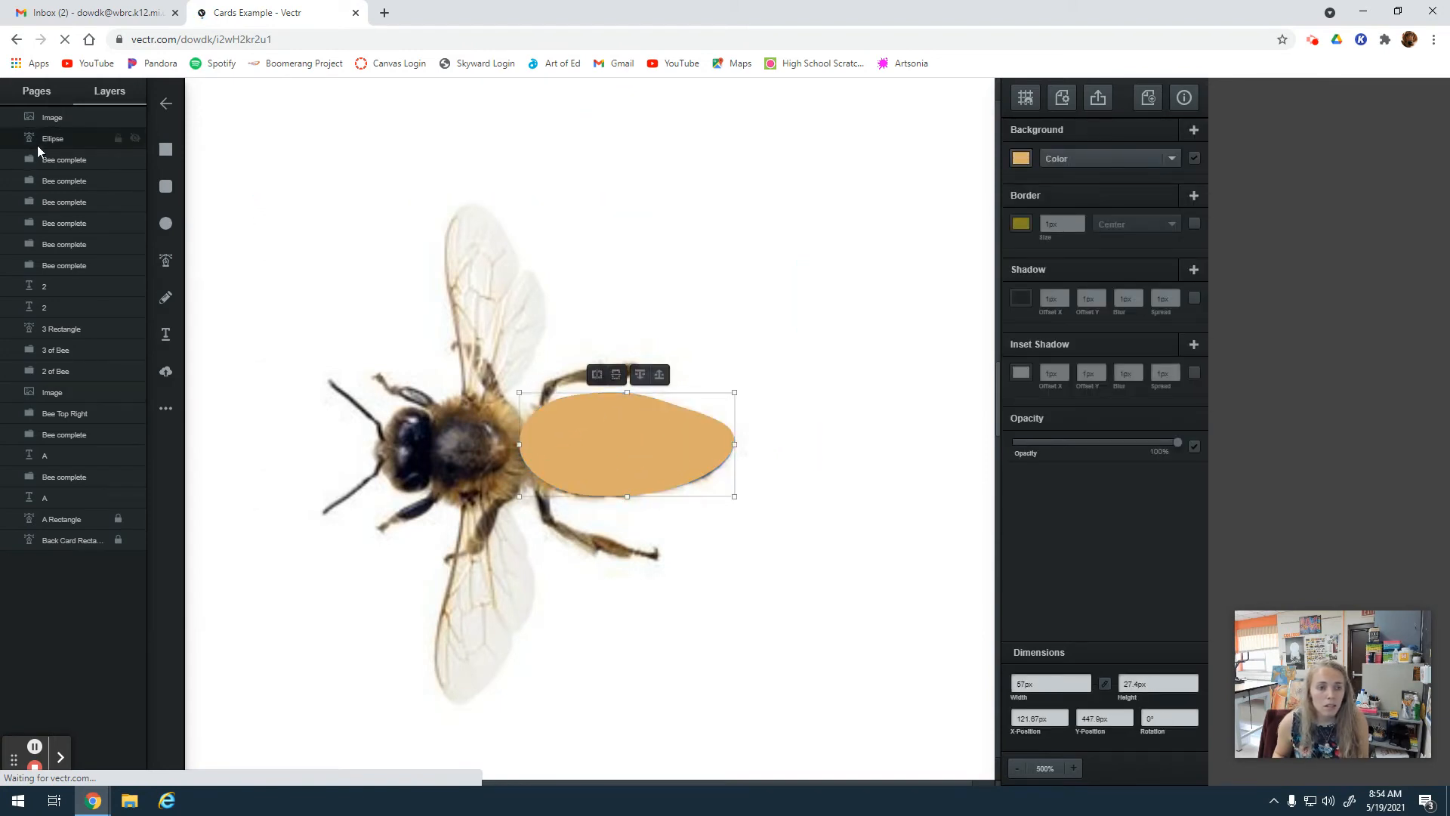
{"action": "mouse_move", "coordinate": [47, 141]}
{"action": "left_mouse_down"}
{"action": "mouse_move", "coordinate": [47, 115]}
{"action": "mouse_move", "coordinate": [55, 139]}
{"action": "left_mouse_up"}
{"action": "mouse_move", "coordinate": [426, 442]}
{"action": "left_mouse_down"}
{"action": "mouse_move", "coordinate": [375, 410]}
{"action": "mouse_move", "coordinate": [505, 556]}
{"action": "mouse_move", "coordinate": [444, 431]}
{"action": "mouse_move", "coordinate": [418, 442]}
{"action": "left_mouse_up"}
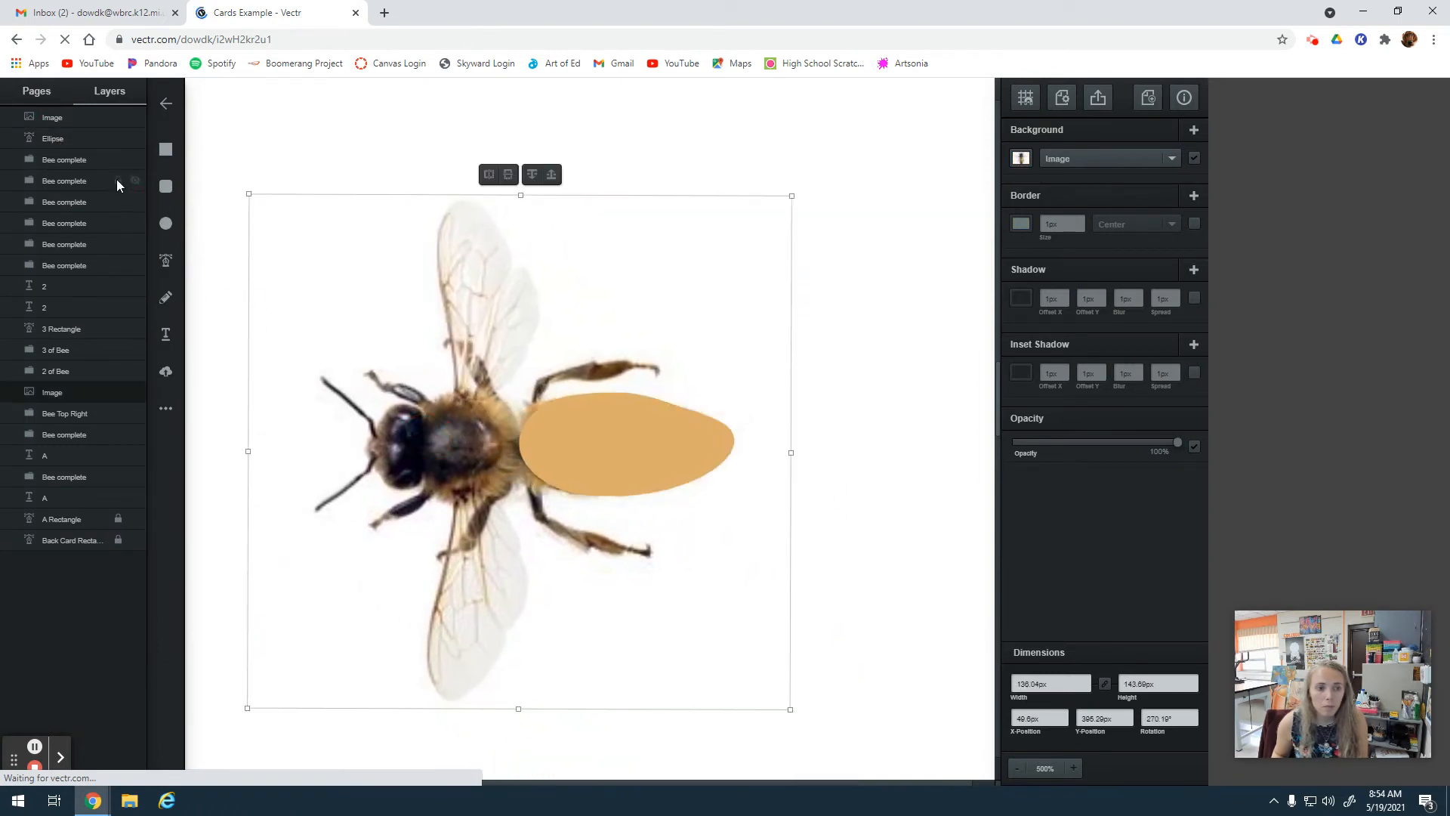
{"action": "mouse_move", "coordinate": [62, 139]}
{"action": "left_mouse_down"}
{"action": "mouse_move", "coordinate": [47, 557]}
{"action": "mouse_move", "coordinate": [53, 110]}
{"action": "mouse_move", "coordinate": [53, 128]}
{"action": "left_mouse_up"}
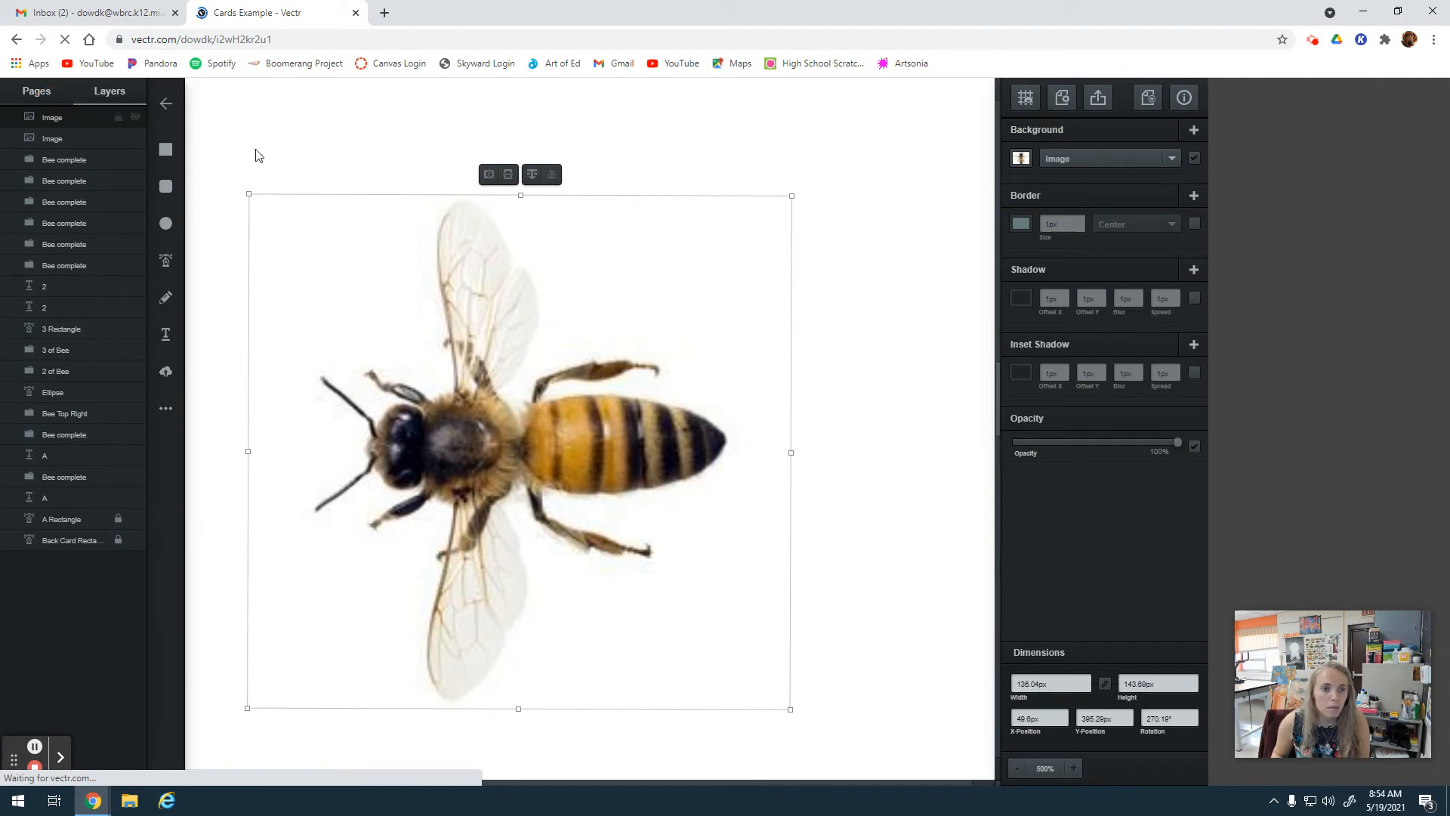
Rename the paint brush picture's layer to Paint Brush and the bee photo's layer to Bee Image.
{"action": "left_click", "coordinate": [48, 138]}
{"action": "double_click", "coordinate": [49, 138]}
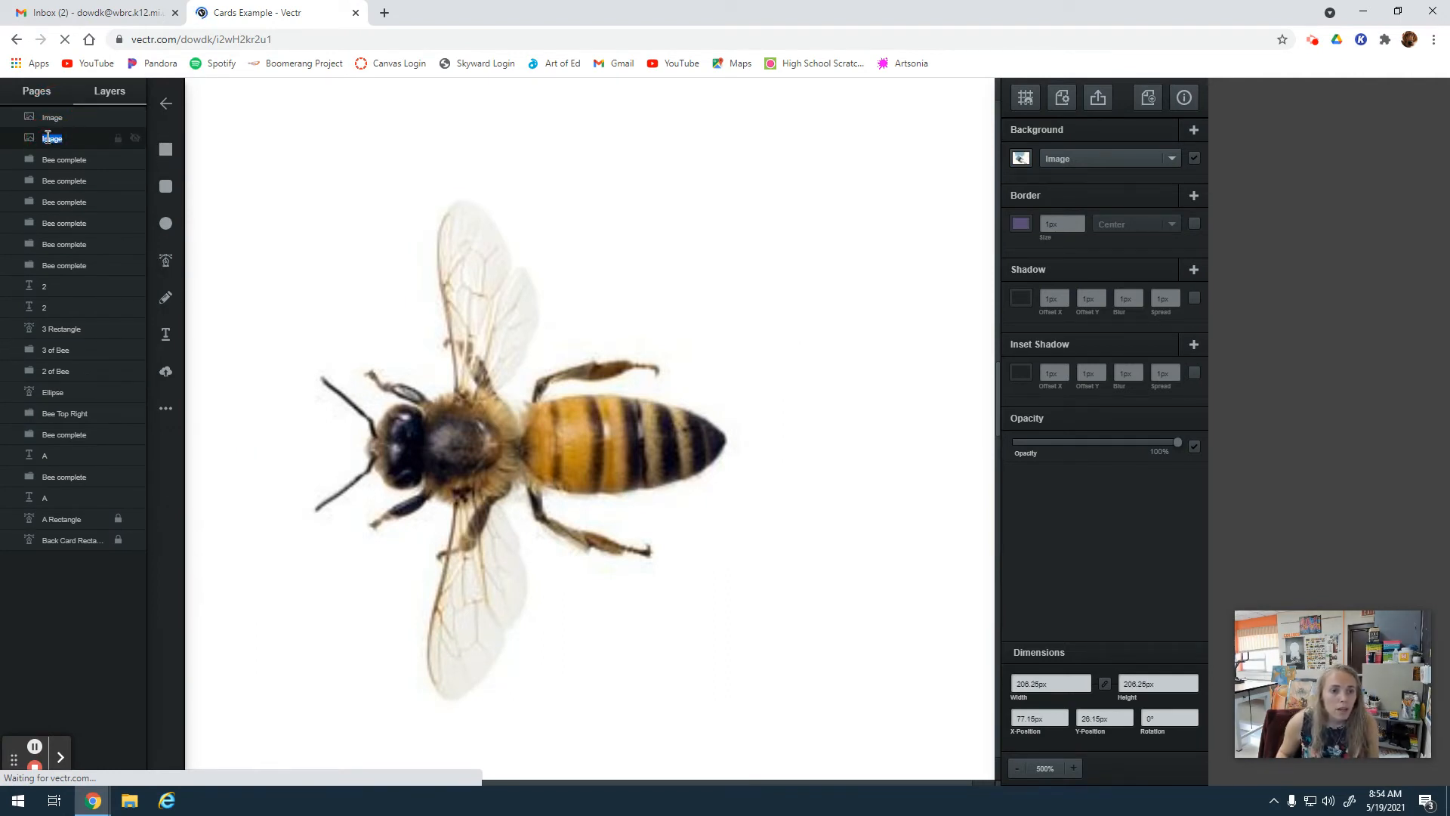
{"action": "type", "text": "Paint Brush"}
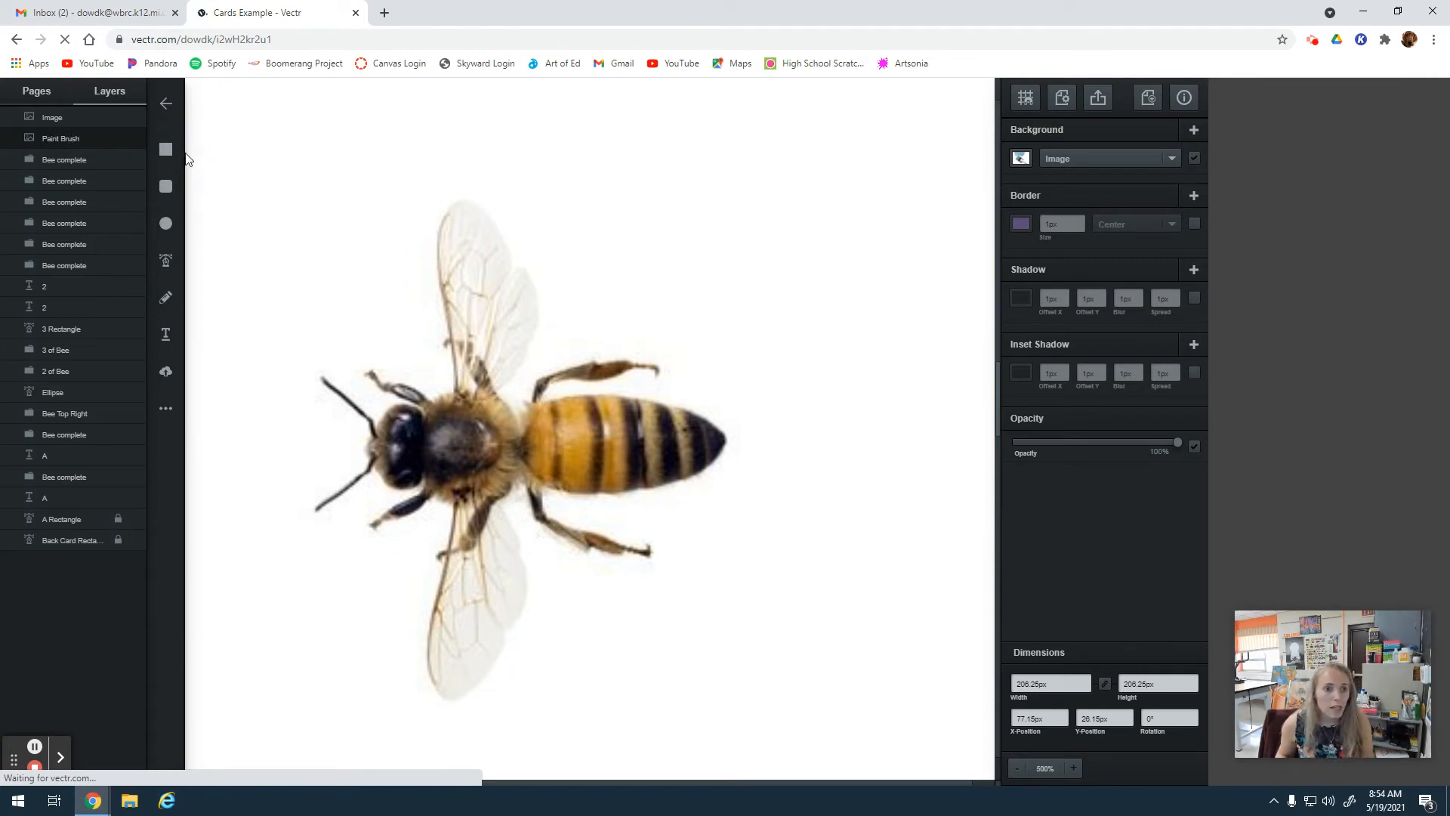
{"action": "double_click", "coordinate": [49, 116]}
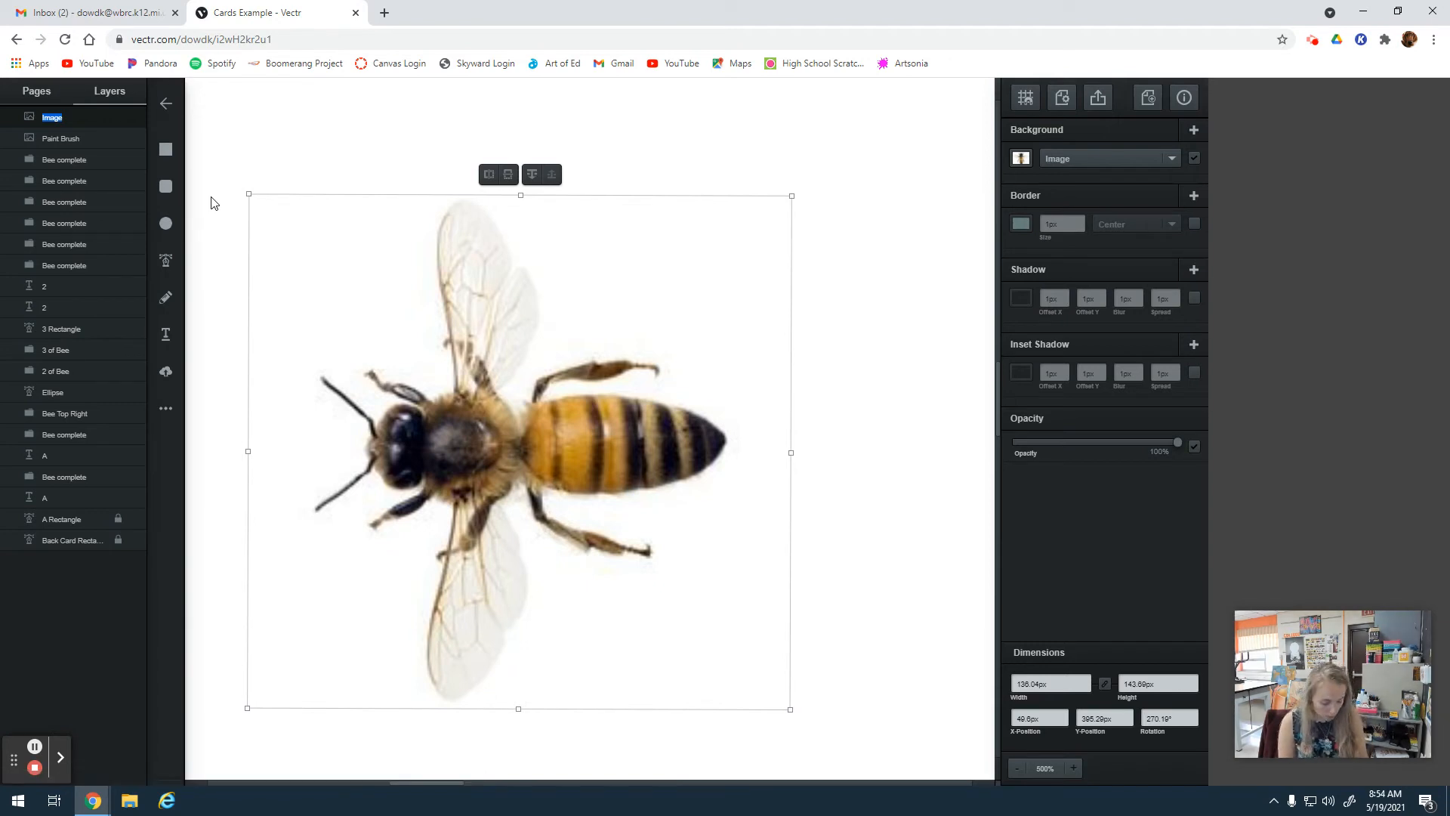
{"action": "type", "text": "Bee"}
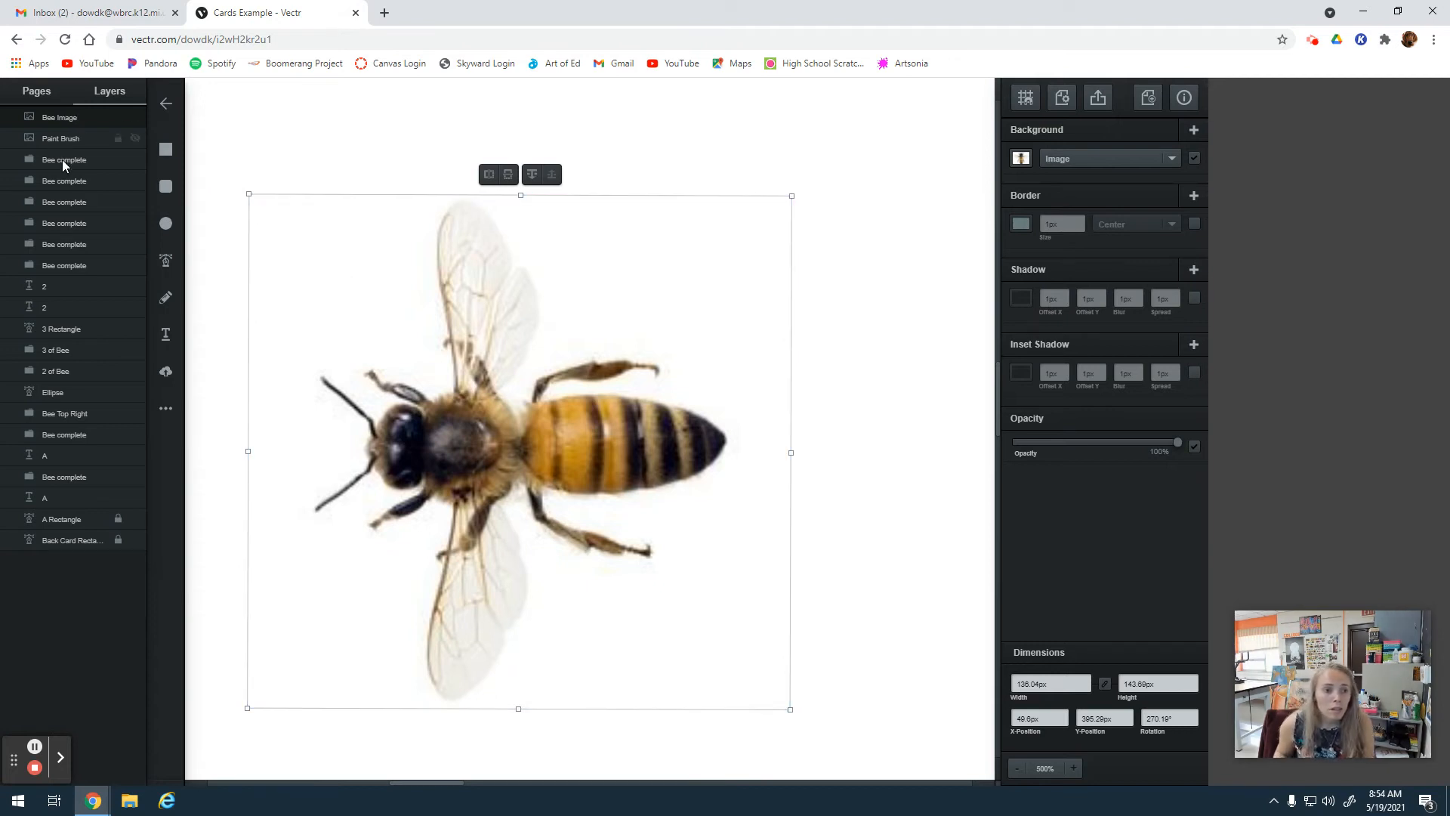
Reorder the layers so Paint Brush sits just above the back card rectangle and the Ellipse directly below Bee Image.
{"action": "left_click_drag", "start_coordinate": [56, 134], "coordinate": [29, 533]}
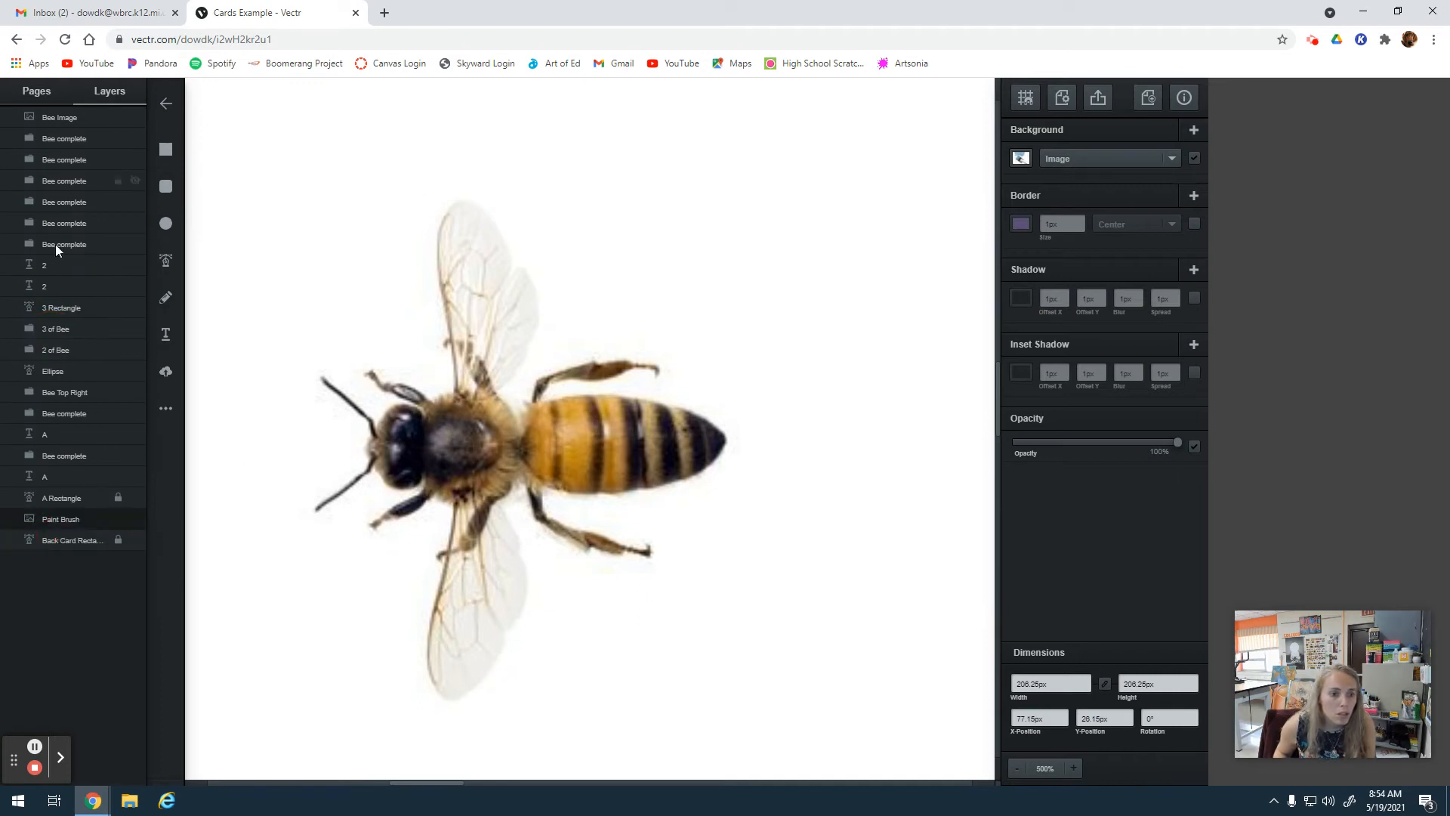
{"action": "left_click_drag", "start_coordinate": [74, 246], "coordinate": [64, 137]}
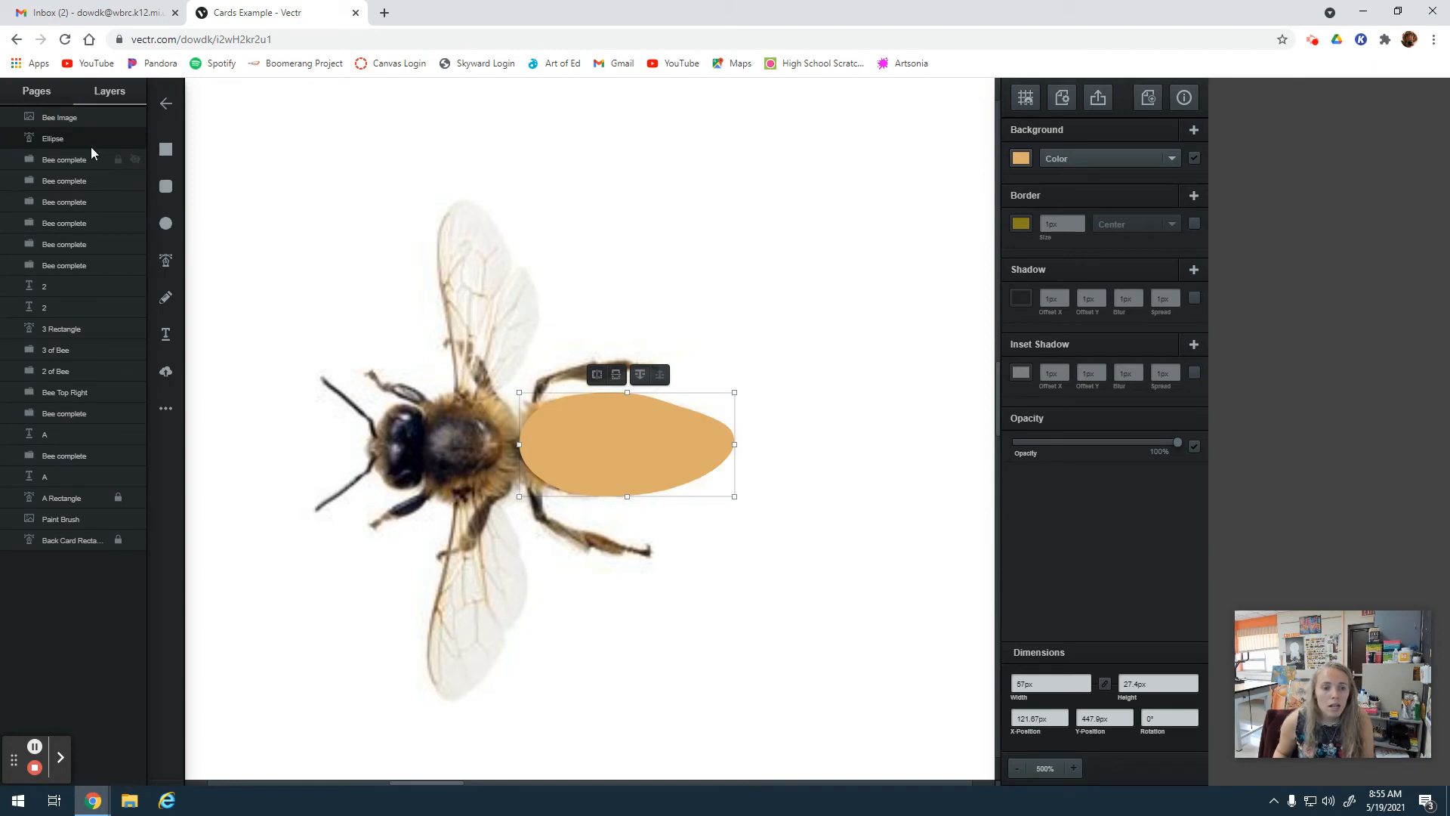
{"action": "left_click", "coordinate": [60, 118]}
{"action": "left_click", "coordinate": [65, 139]}
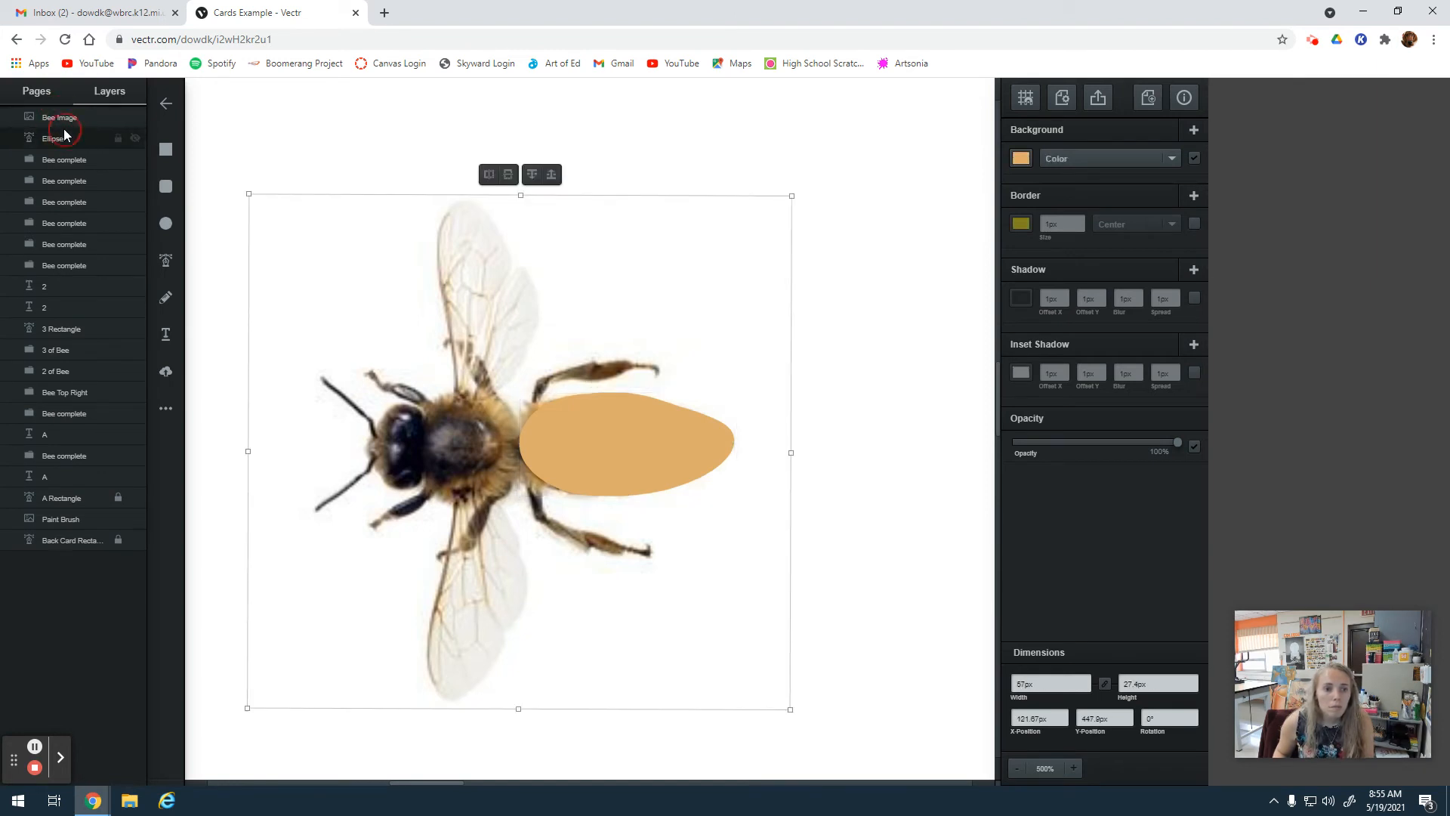
Reload the drawing page, accepting that unsaved changes may be lost.
{"action": "left_click", "coordinate": [65, 39]}
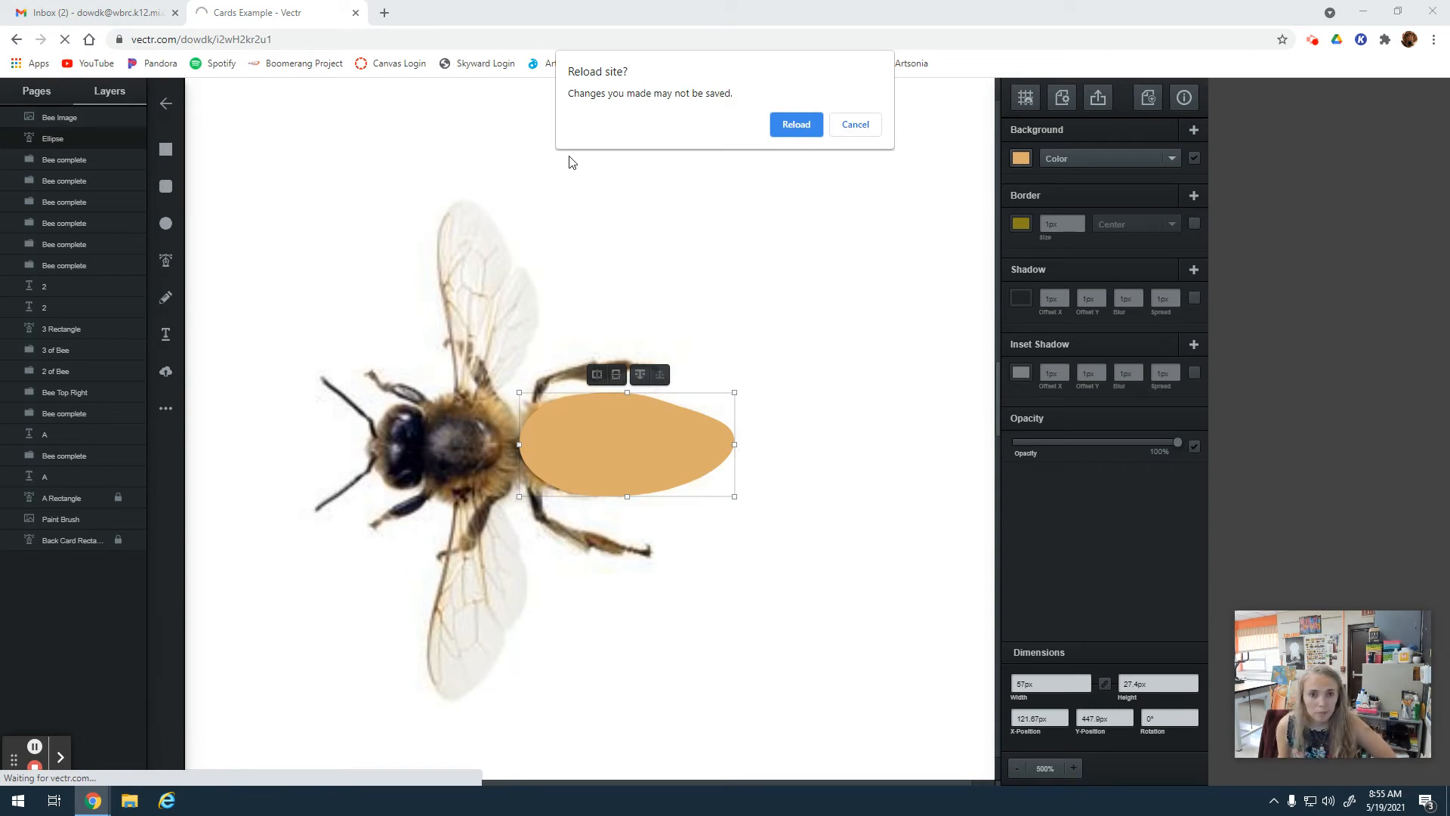
{"action": "left_click", "coordinate": [793, 125]}
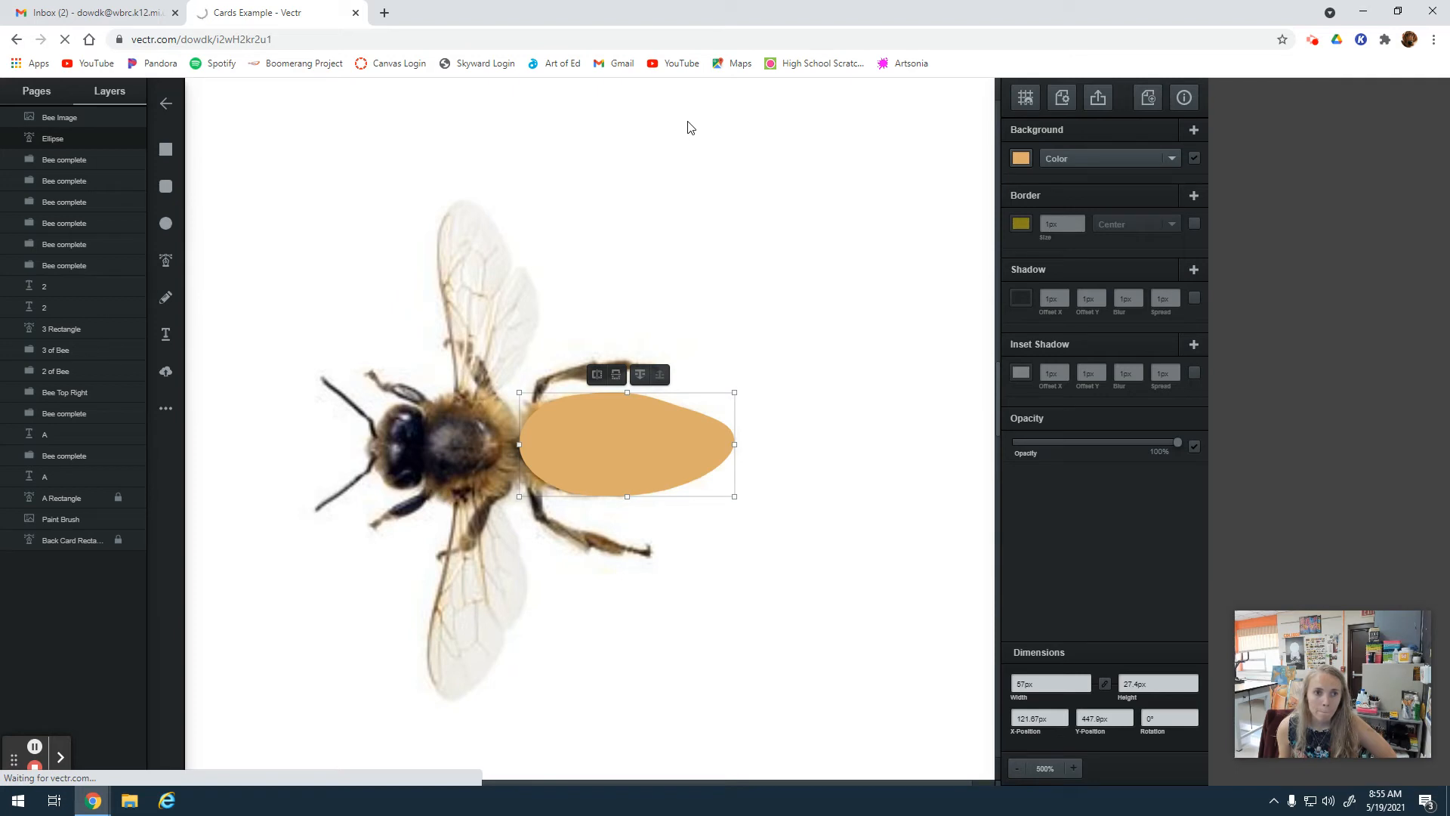
{"action": "left_click", "coordinate": [64, 41]}
{"action": "left_click", "coordinate": [64, 40]}
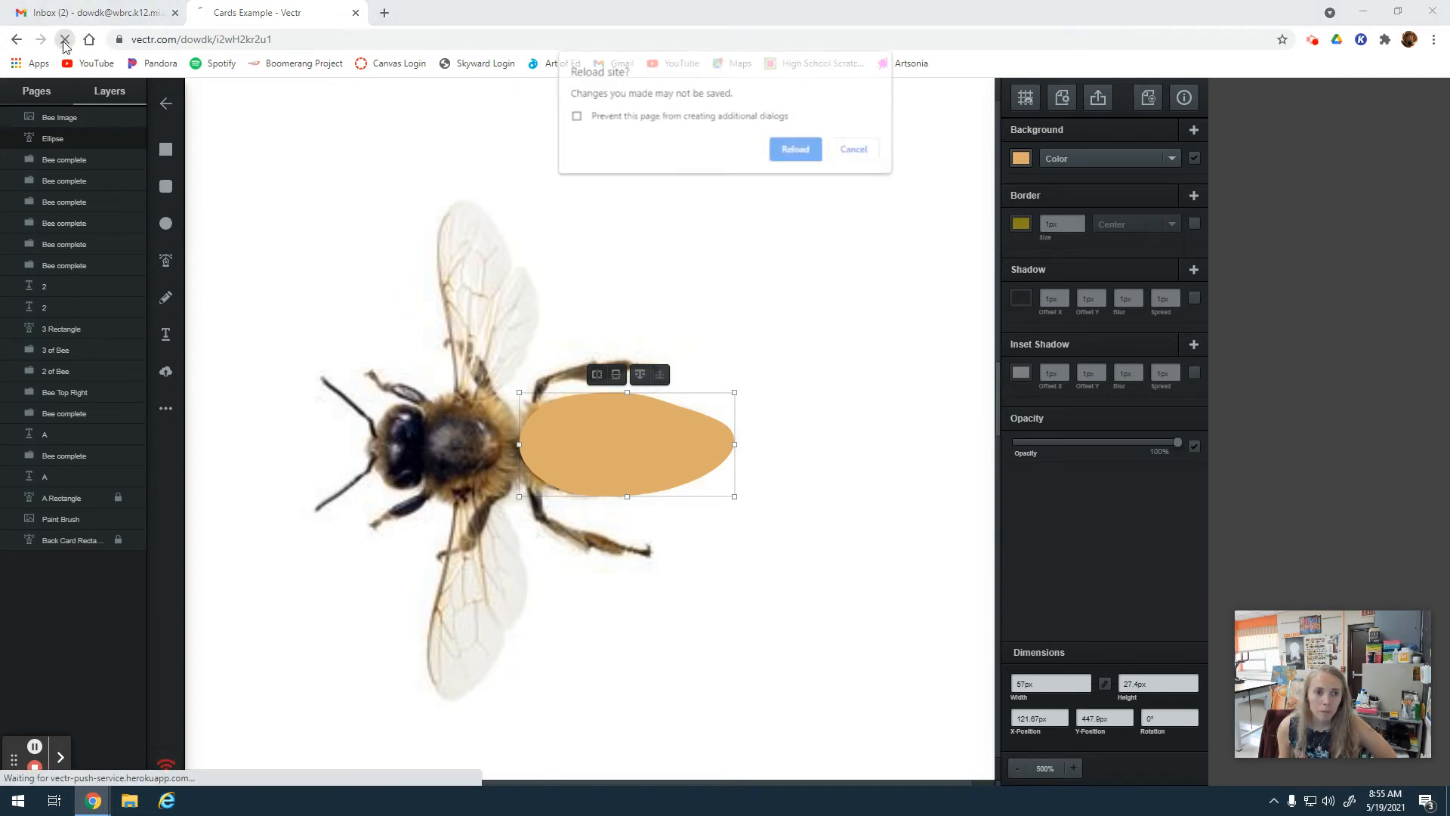
{"action": "left_click", "coordinate": [797, 159]}
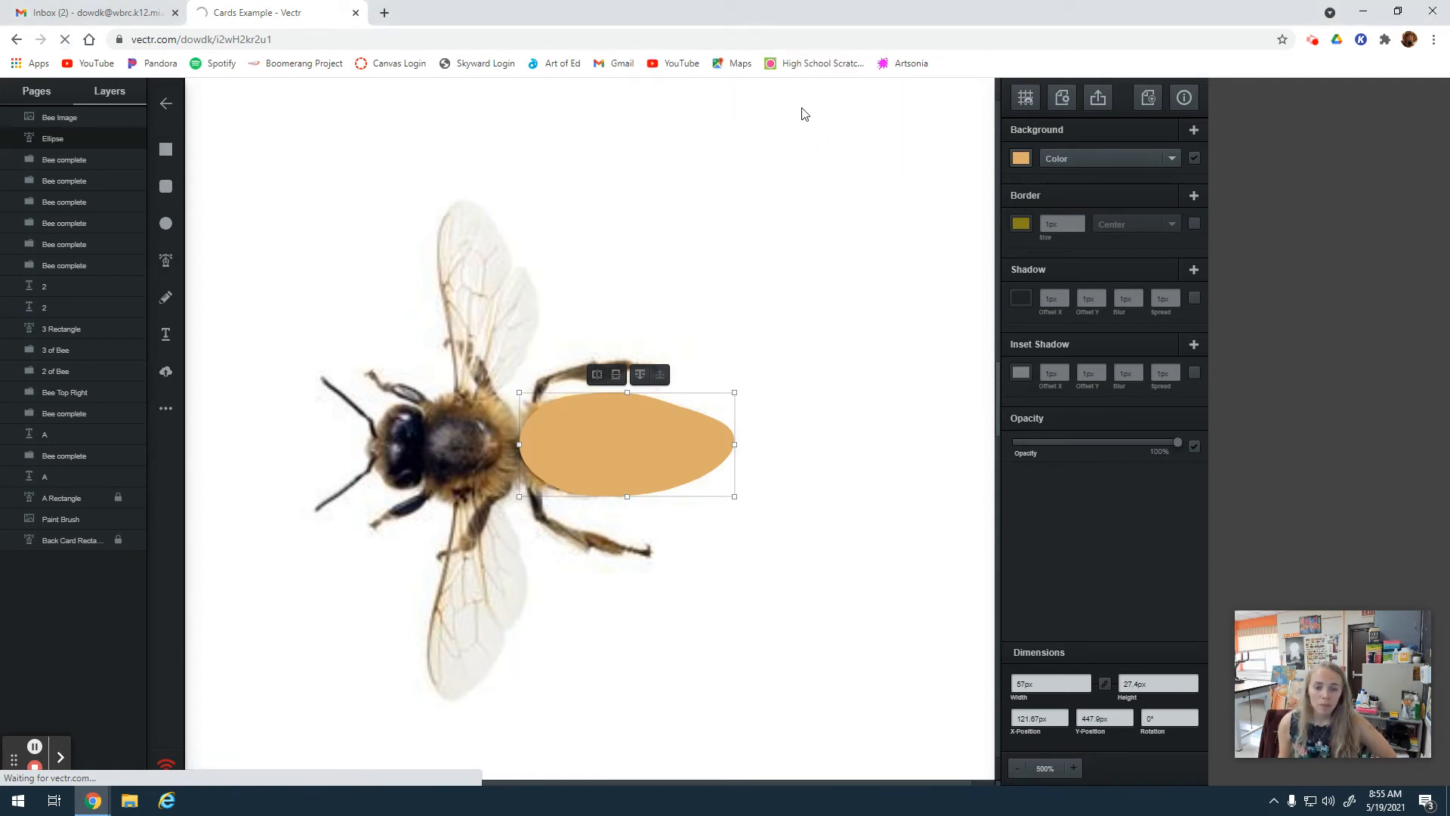
Send the tan abdomen ellipse one layer backward so it sits beneath the bee photo.
{"action": "mouse_move", "coordinate": [630, 435]}
{"action": "left_mouse_down"}
{"action": "mouse_move", "coordinate": [647, 432]}
{"action": "mouse_move", "coordinate": [626, 434]}
{"action": "left_mouse_up"}
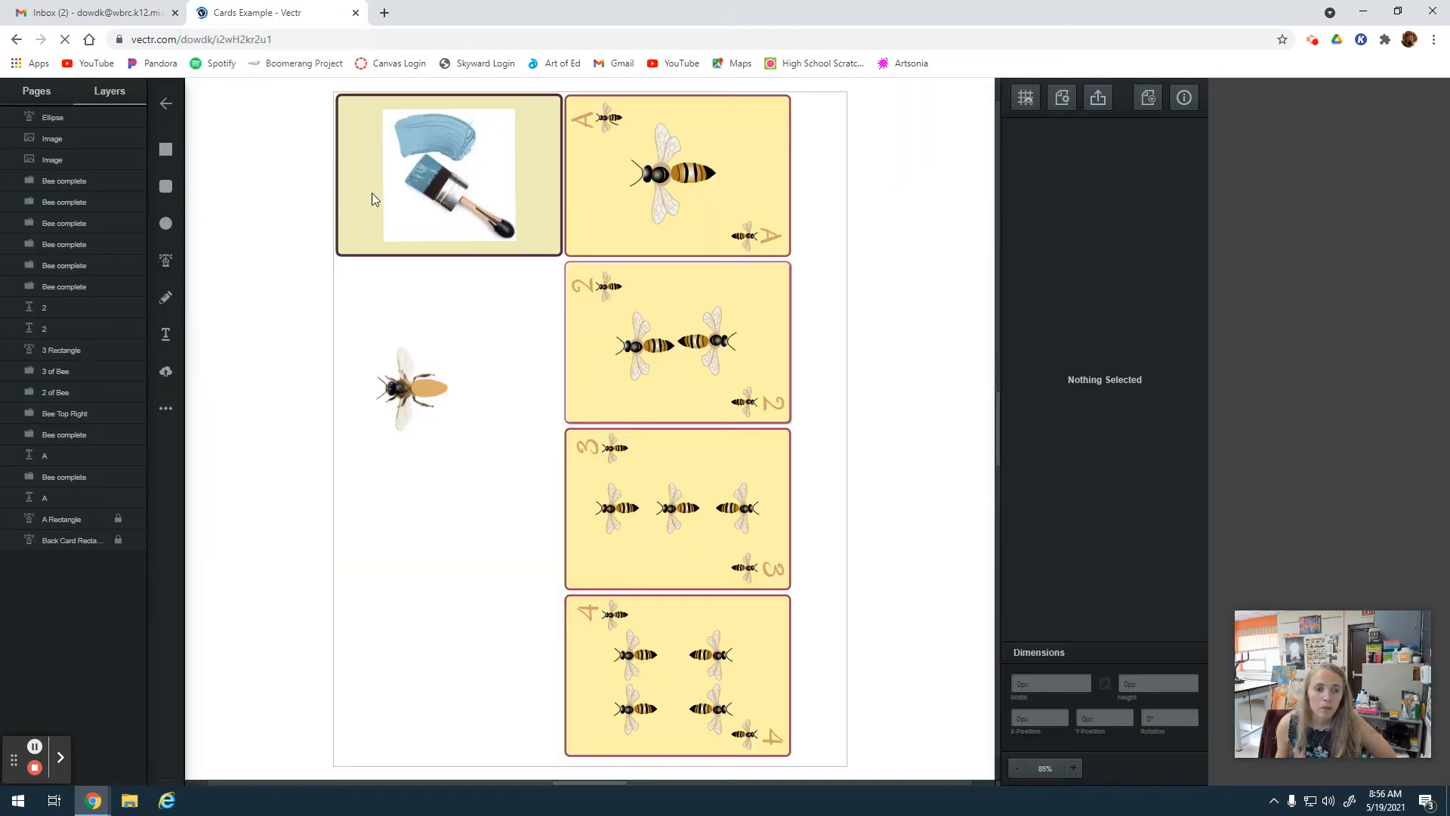
{"action": "left_click", "coordinate": [1073, 768]}
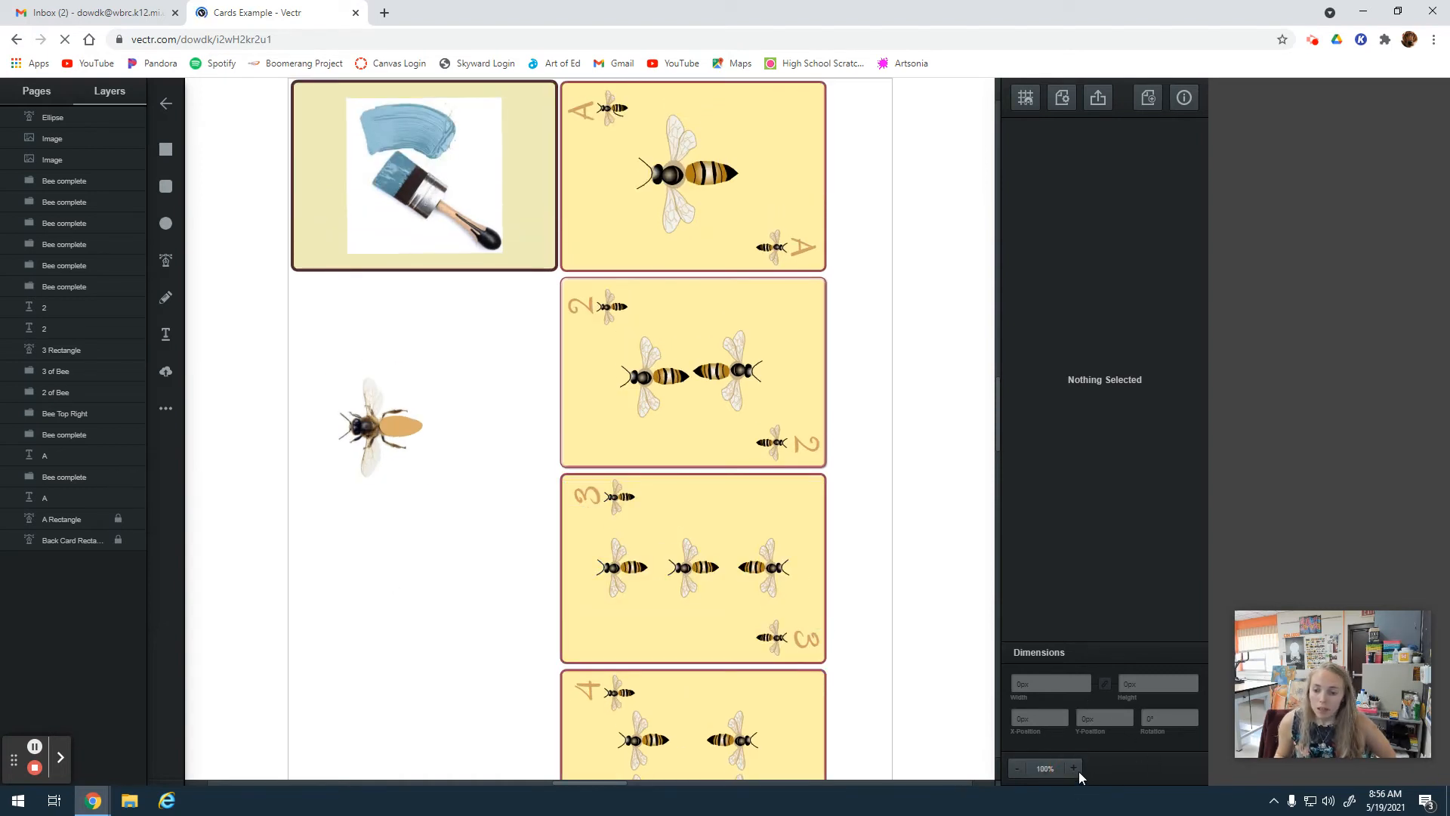
{"action": "left_click", "coordinate": [1073, 768]}
{"action": "left_click", "coordinate": [1073, 768]}
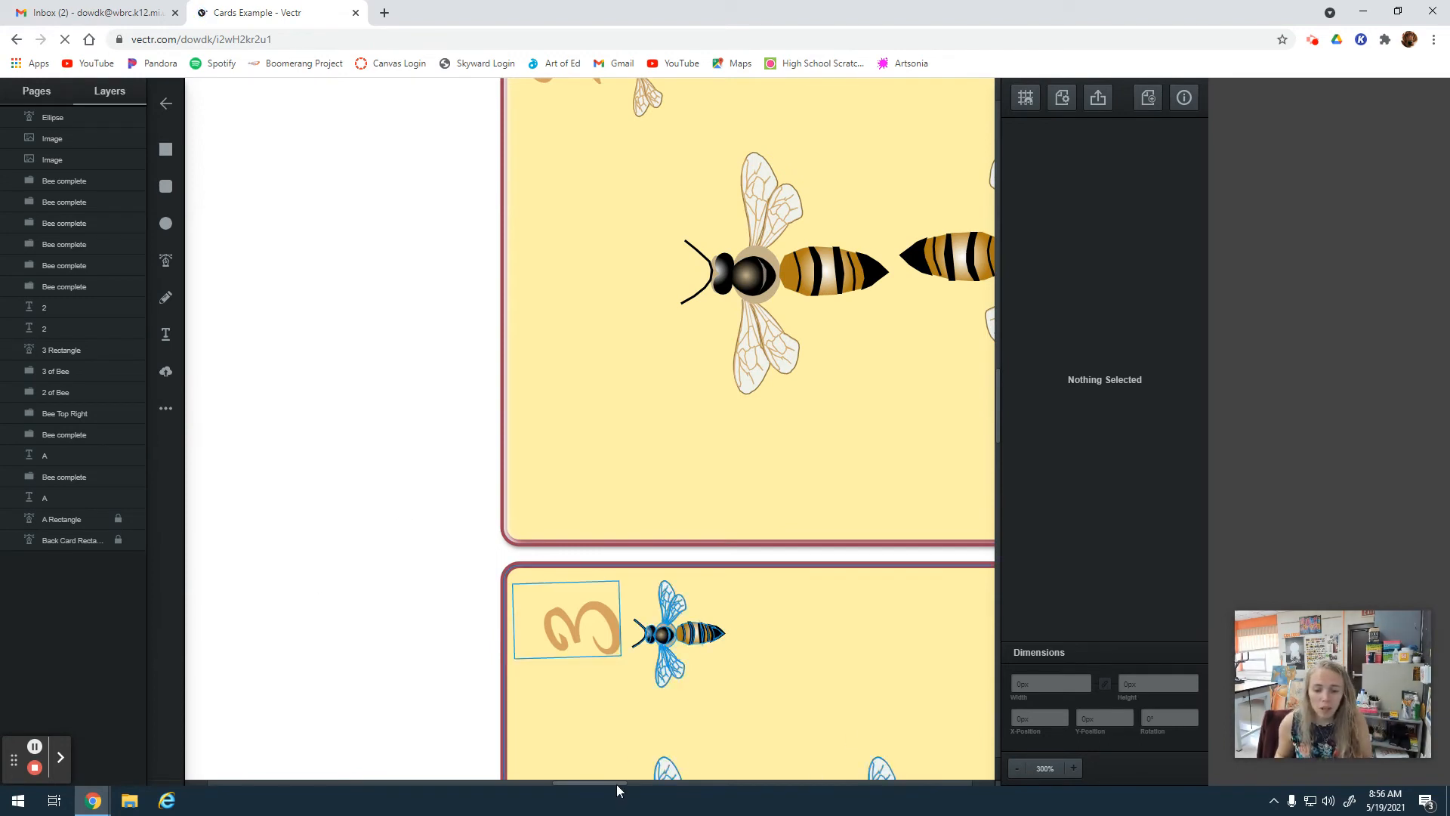
{"action": "left_click_drag", "start_coordinate": [615, 784], "coordinate": [447, 773]}
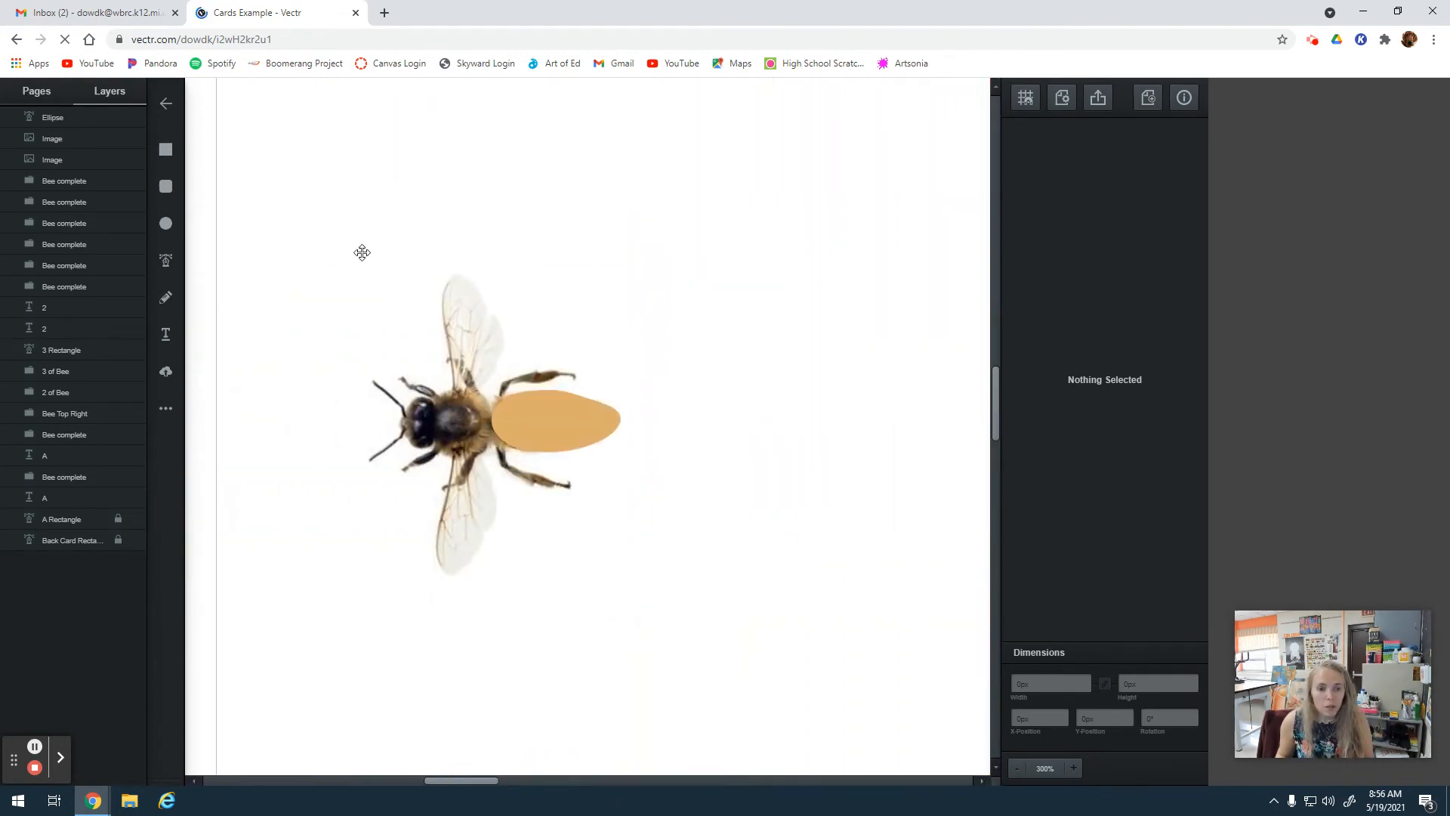
{"action": "left_click", "coordinate": [61, 118]}
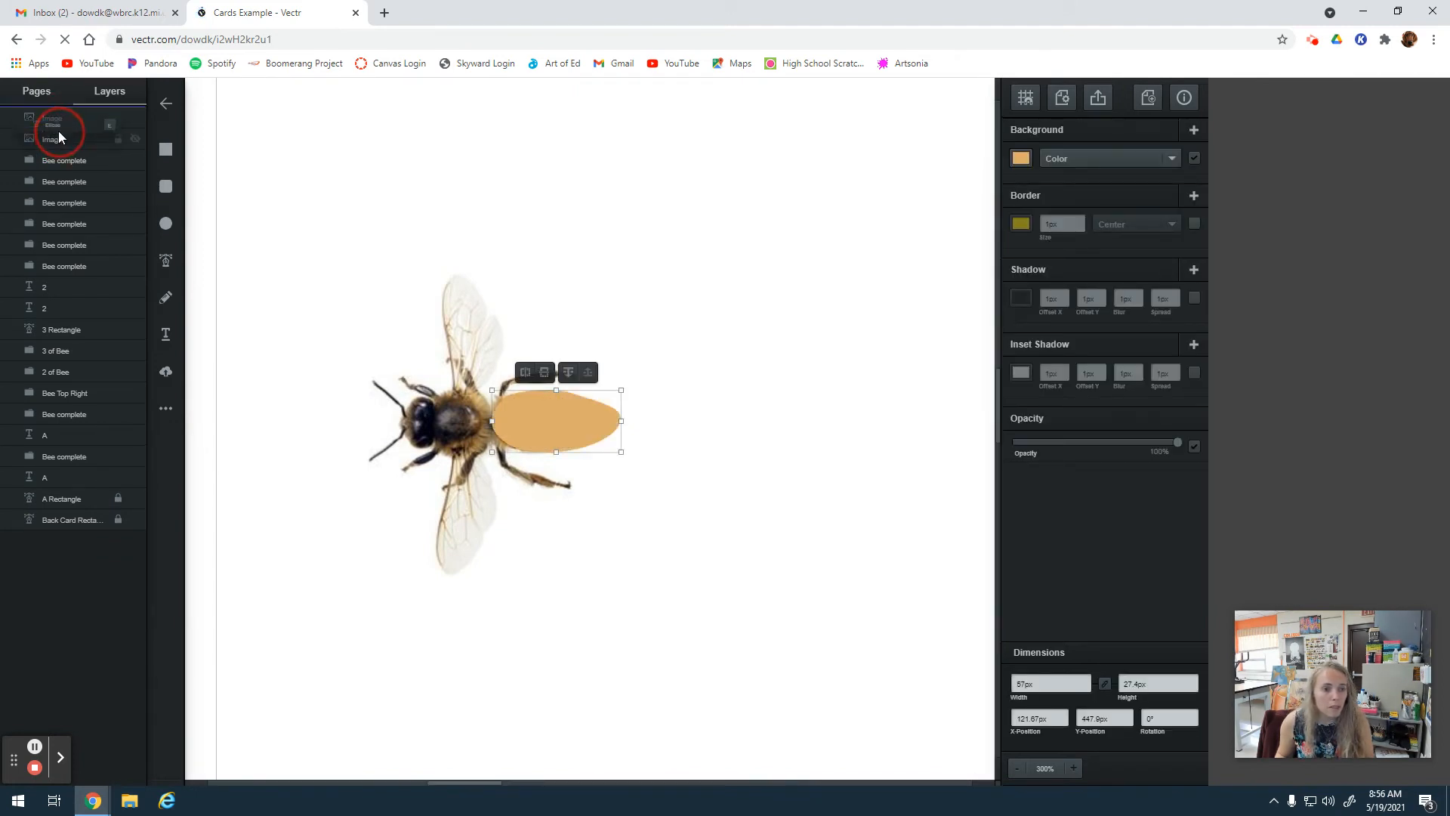
{"action": "left_click", "coordinate": [568, 373]}
Trace the abdomen's first dark stripe as an open path about 22 px tall and send it beneath the bee photo.
{"action": "left_click", "coordinate": [1073, 768]}
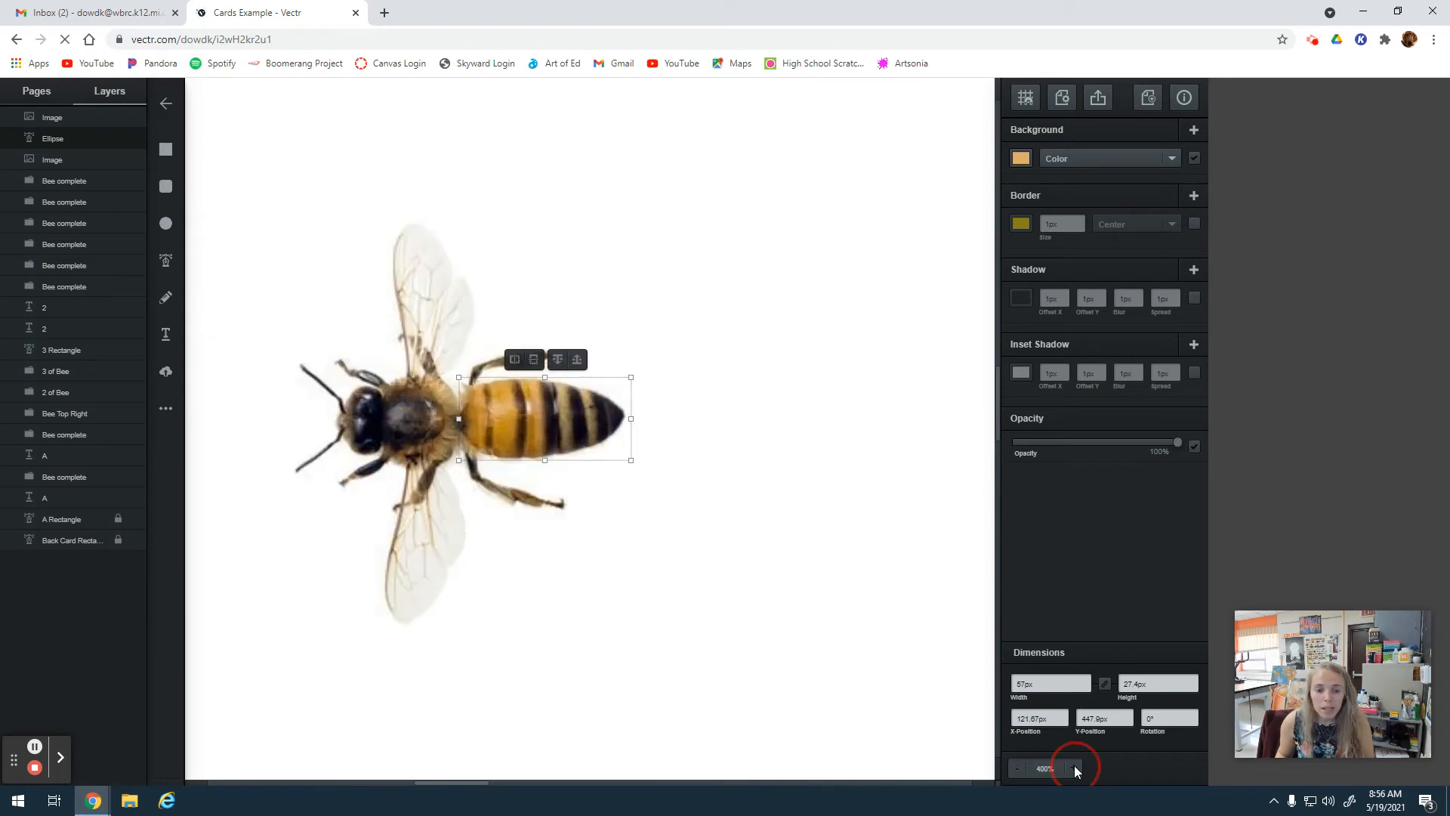
{"action": "left_click", "coordinate": [1074, 768]}
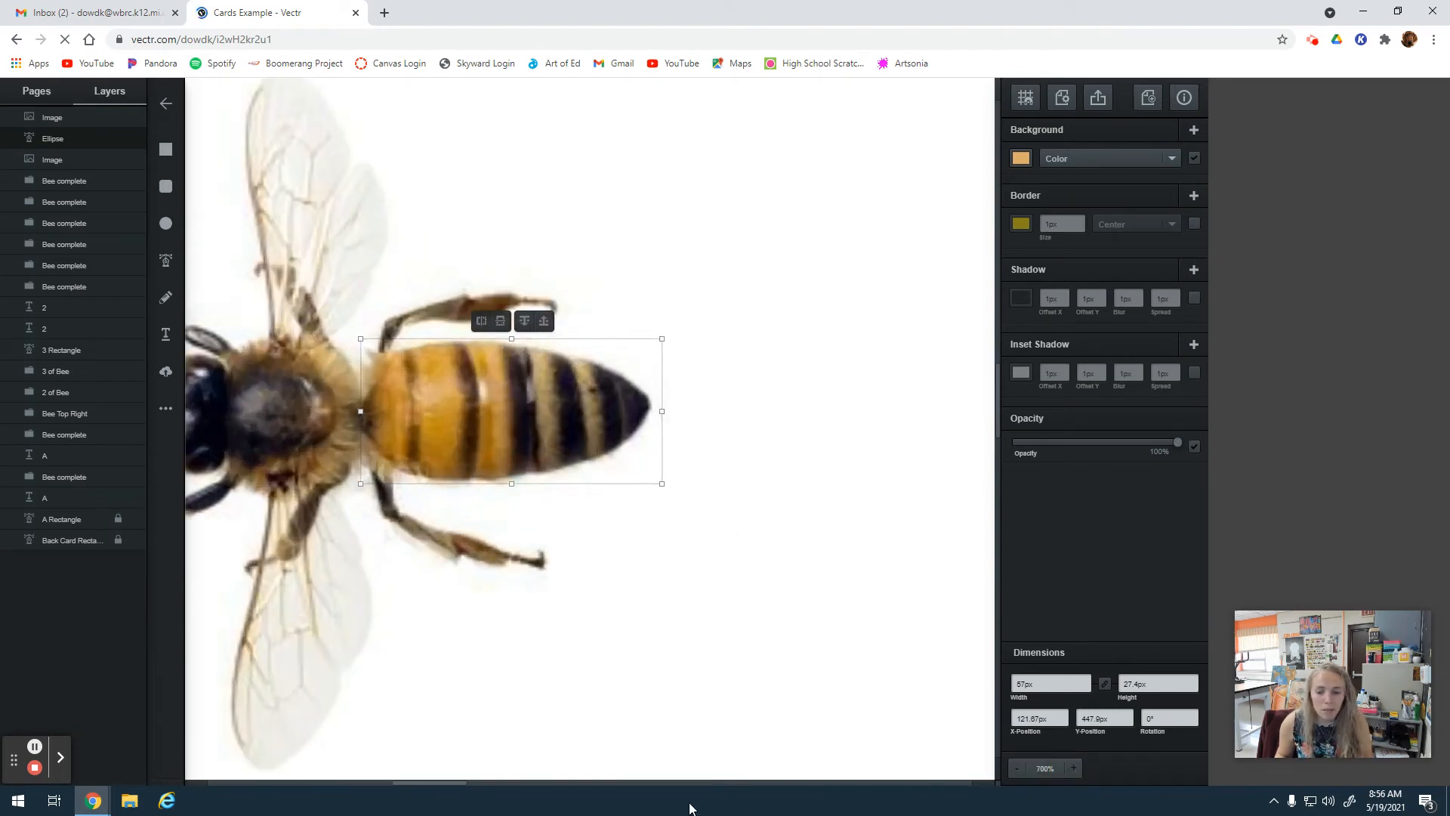
{"action": "mouse_move", "coordinate": [408, 782]}
{"action": "left_mouse_down"}
{"action": "mouse_move", "coordinate": [421, 780]}
{"action": "mouse_move", "coordinate": [390, 779]}
{"action": "left_mouse_up"}
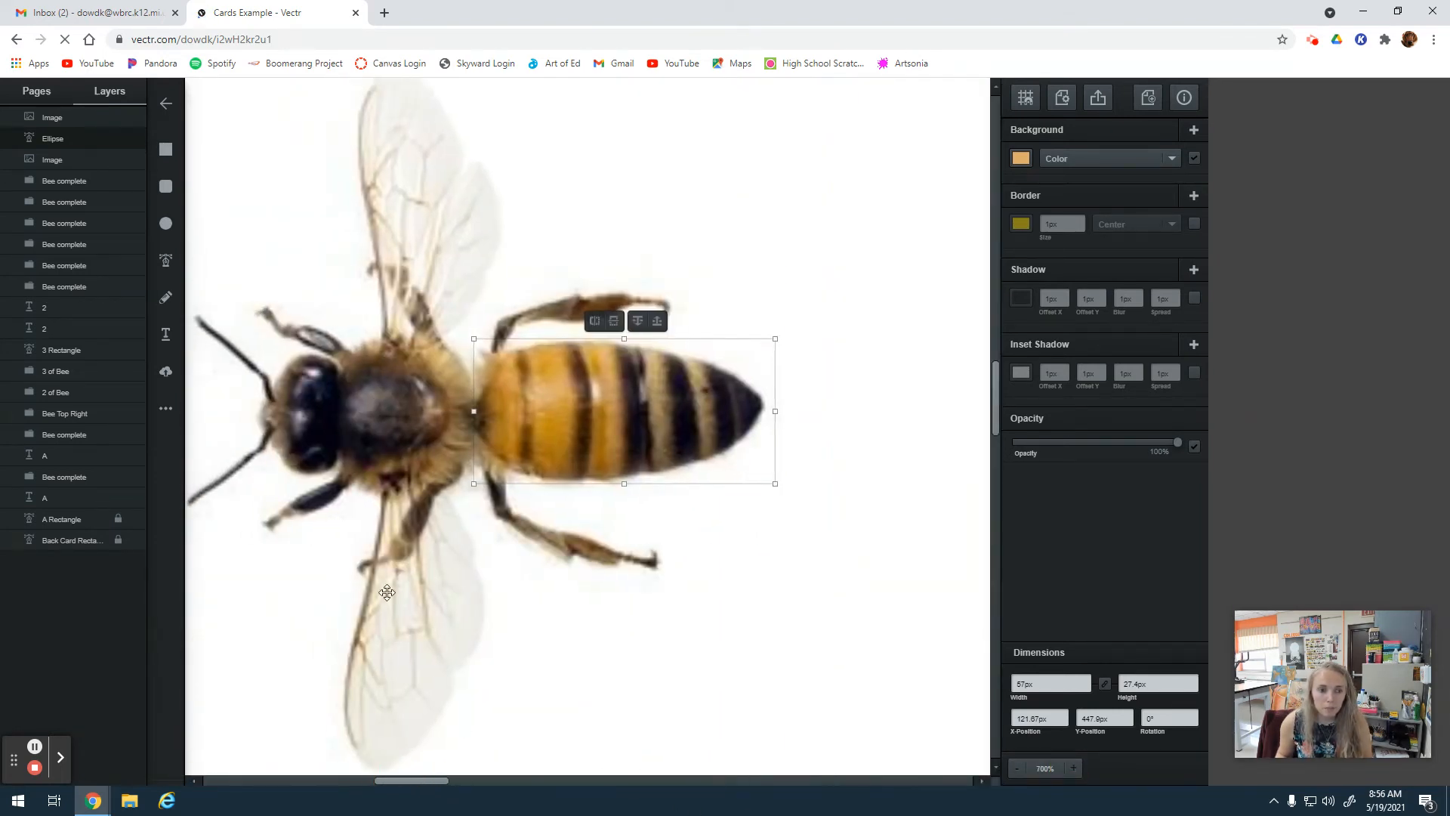
{"action": "left_click", "coordinate": [166, 261]}
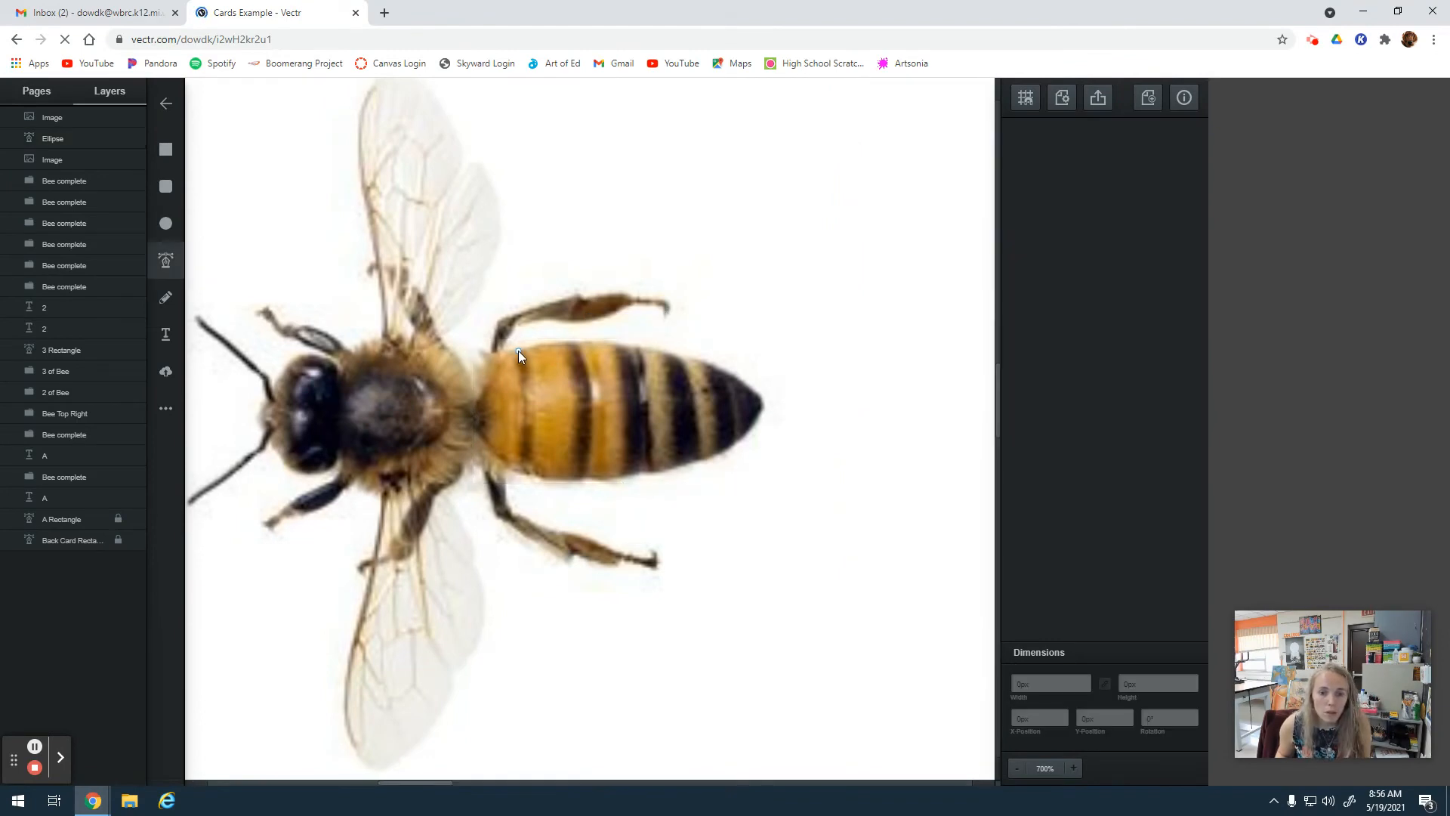
{"action": "left_click", "coordinate": [519, 351]}
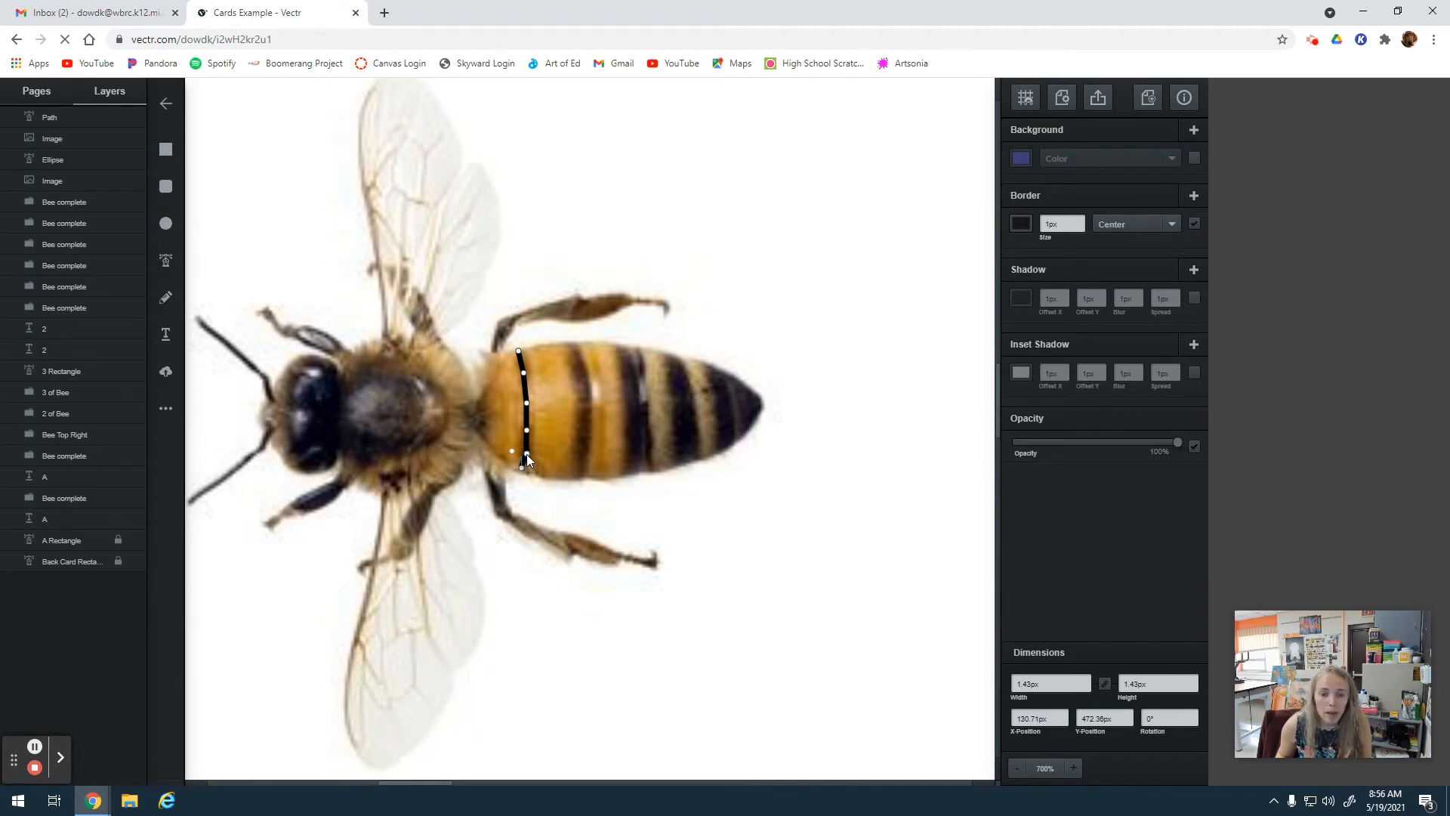
{"action": "left_click", "coordinate": [521, 359]}
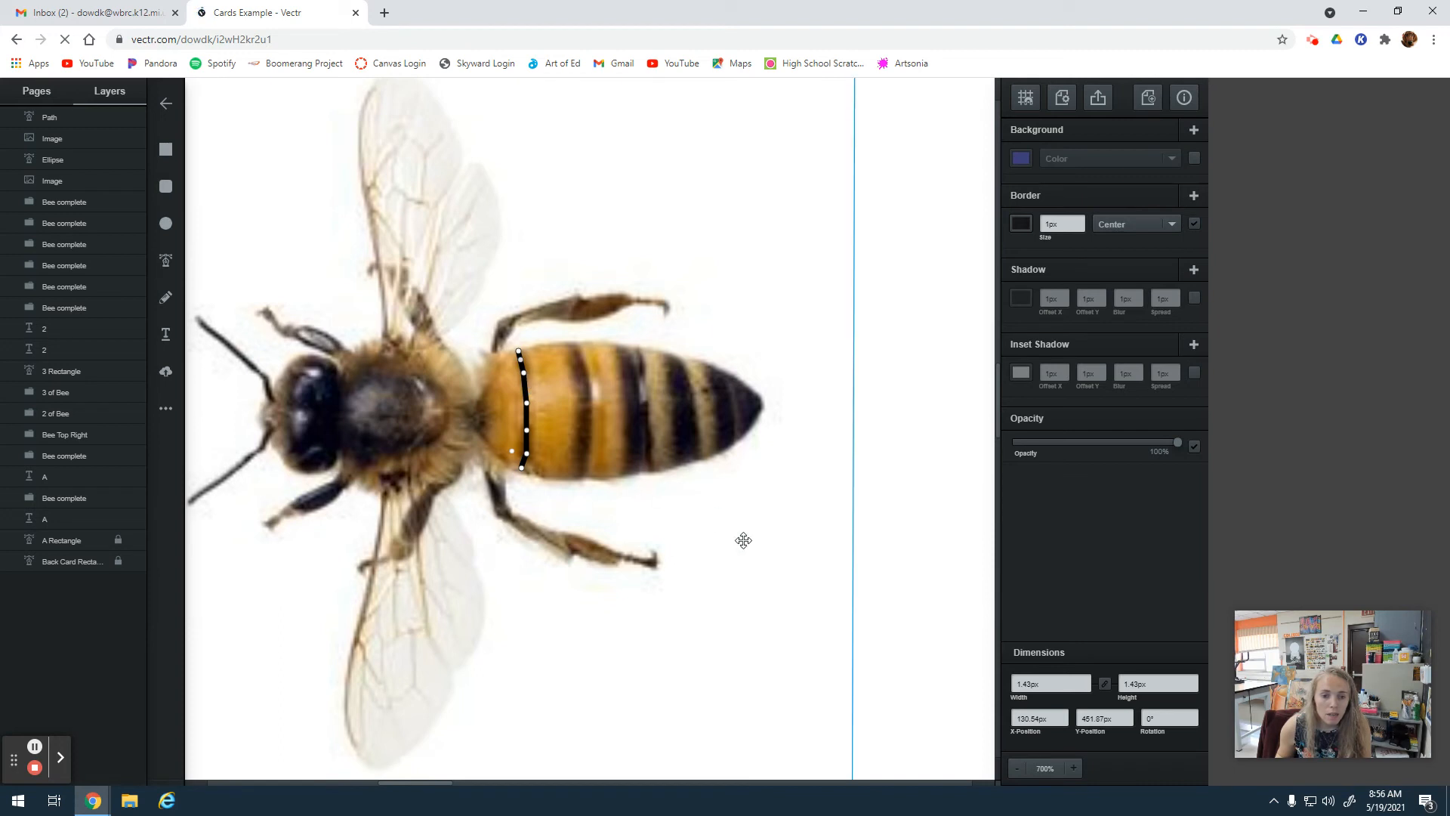
{"action": "double_click", "coordinate": [915, 562]}
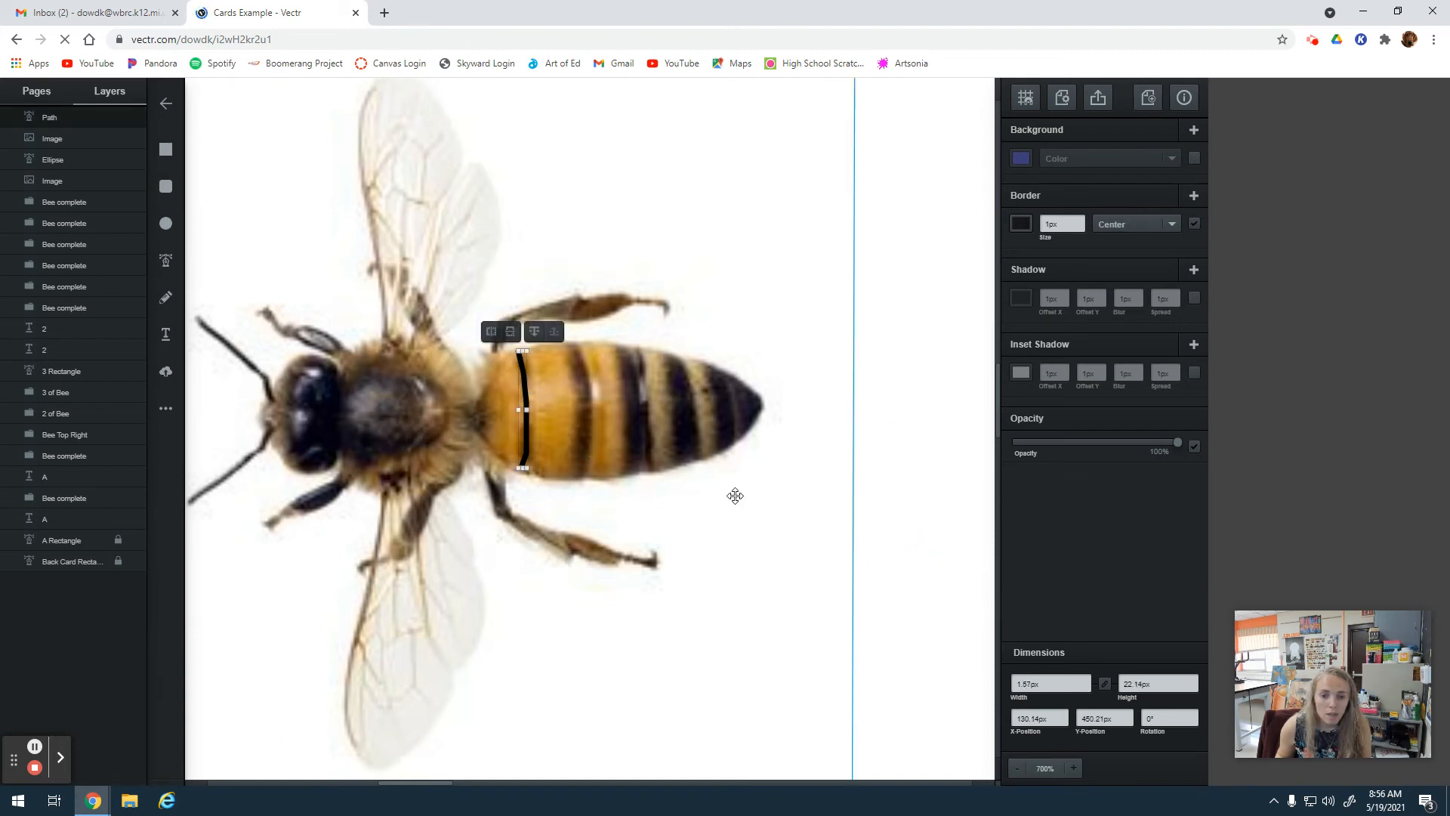
{"action": "left_click", "coordinate": [534, 331]}
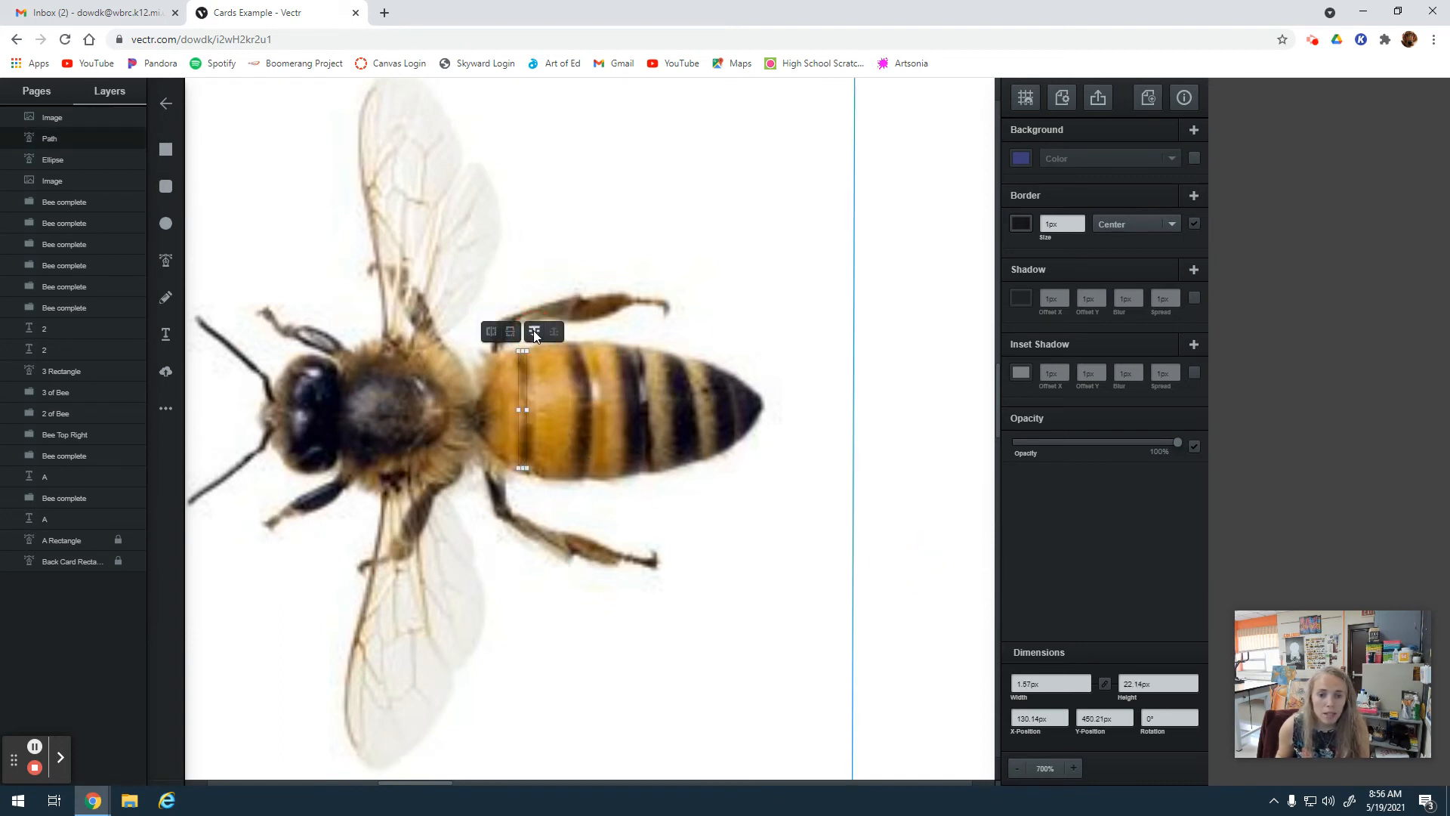
Trace the abdomen's second dark stripe as an open path about 25 px tall.
{"action": "left_click", "coordinate": [165, 260]}
{"action": "left_click", "coordinate": [569, 343]}
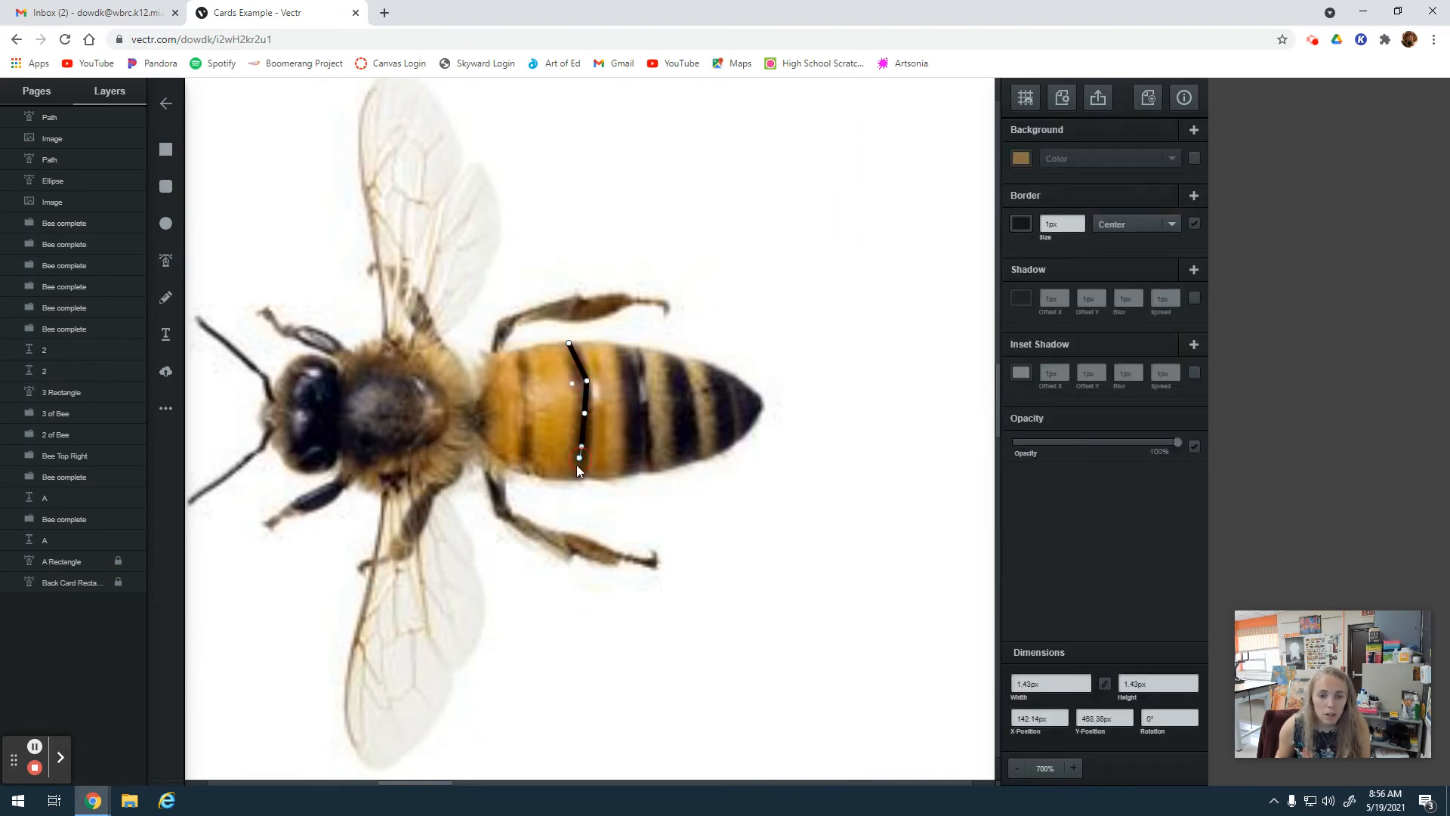
{"action": "left_click", "coordinate": [574, 476]}
{"action": "left_click", "coordinate": [583, 447]}
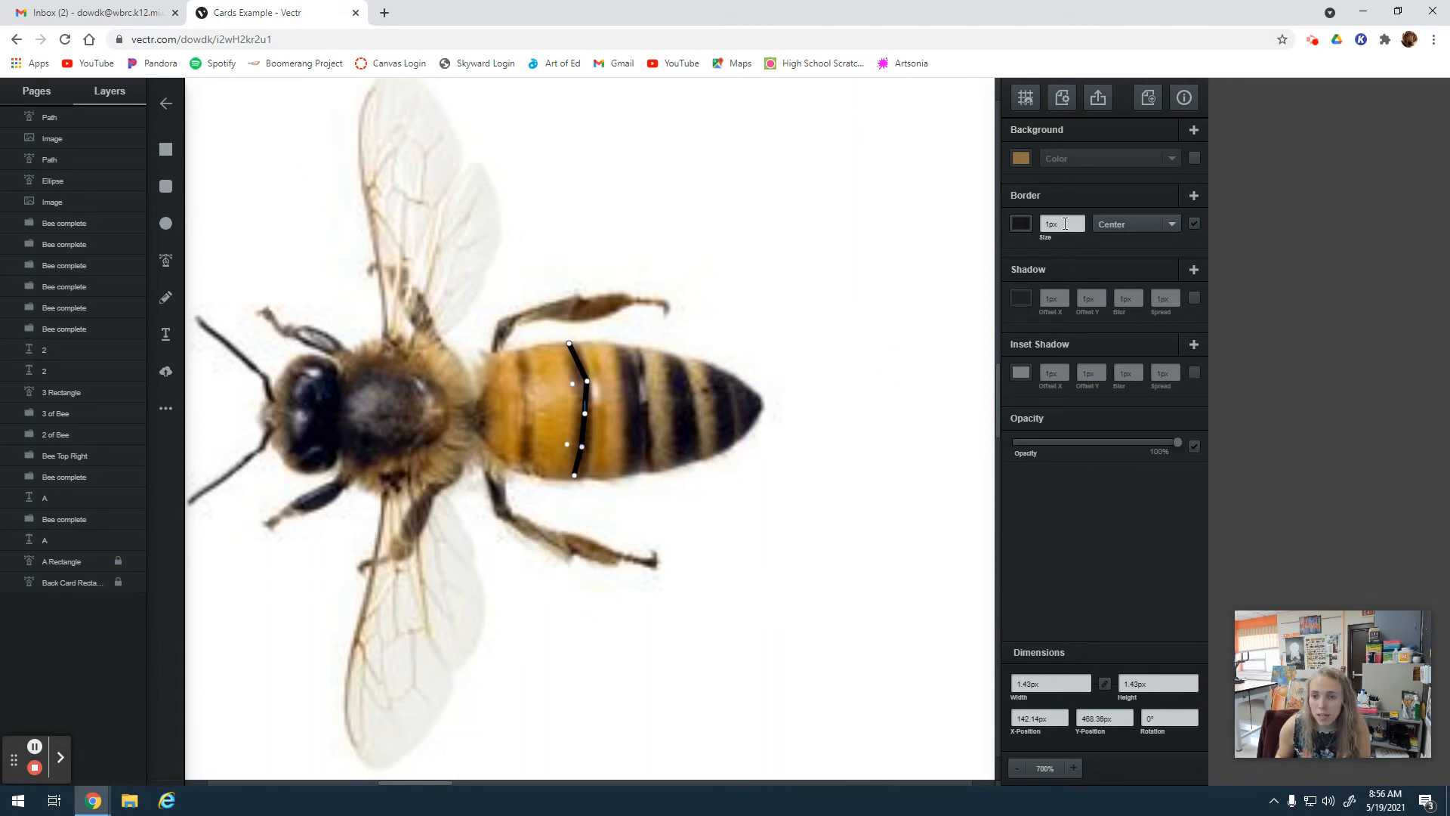
Set the second stripe's border size to 2 px and send the path beneath the bee photo.
{"action": "left_click", "coordinate": [1082, 220]}
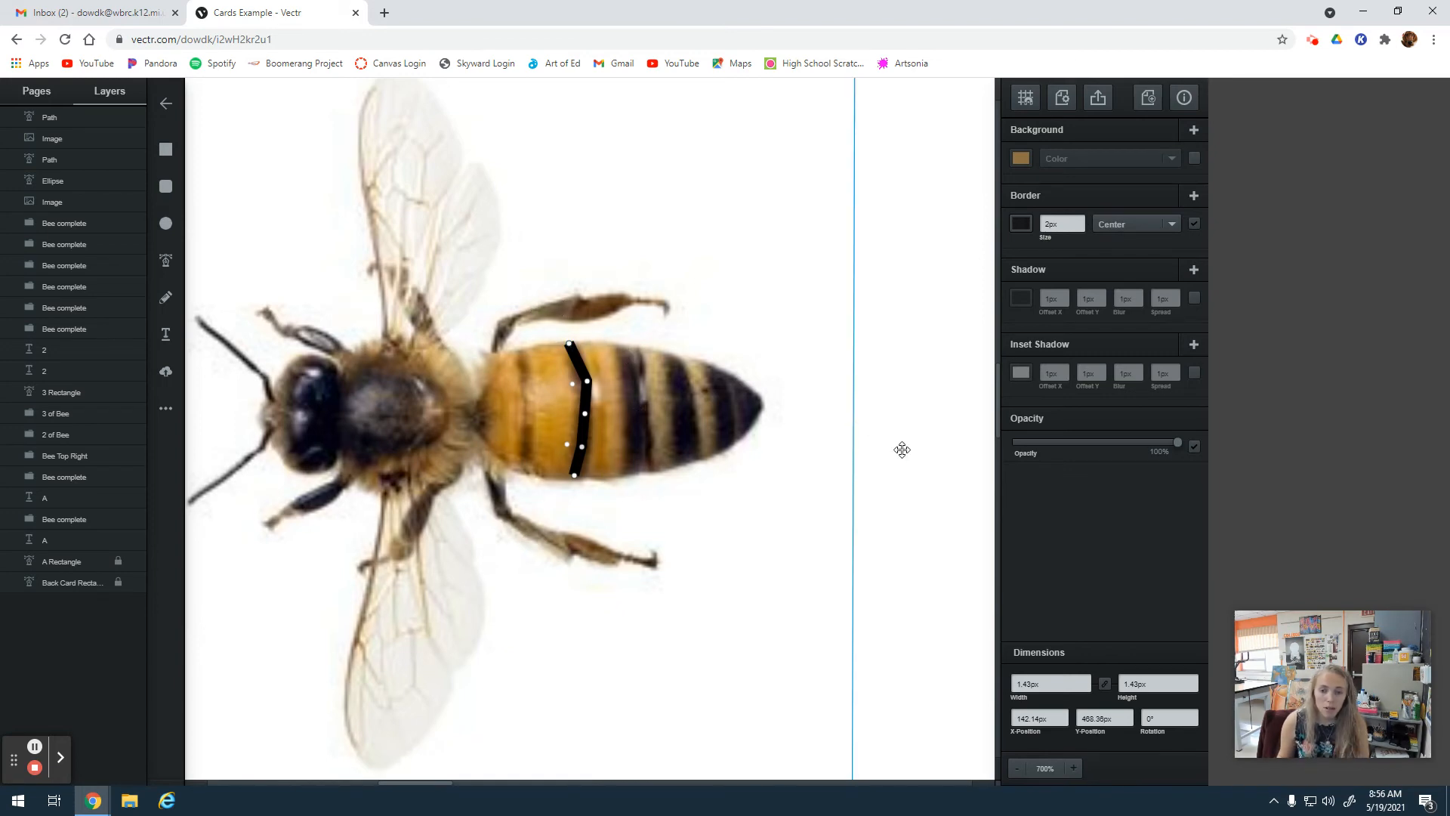
{"action": "left_click", "coordinate": [932, 521]}
{"action": "left_click", "coordinate": [564, 355]}
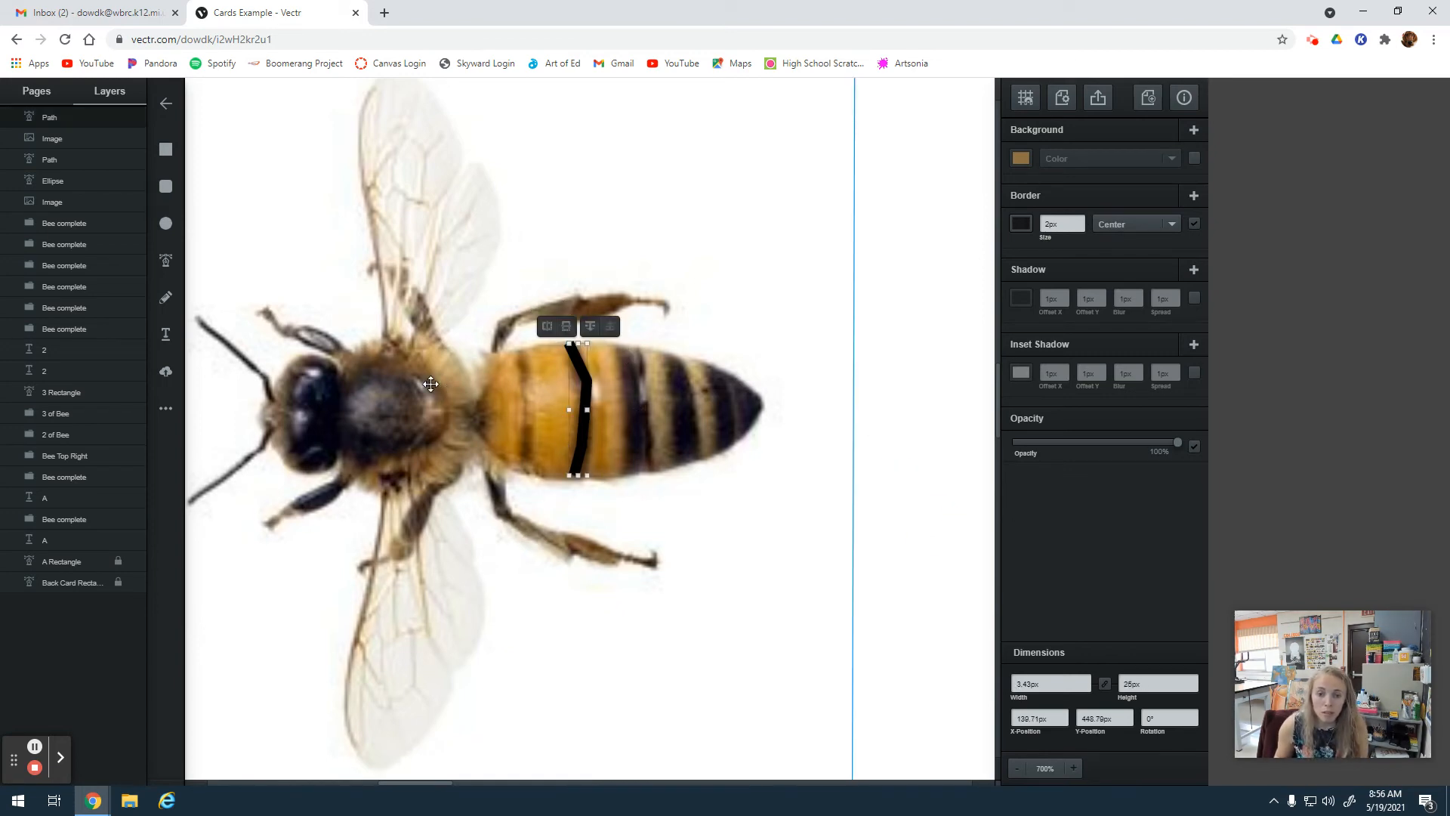
{"action": "left_click", "coordinate": [590, 325]}
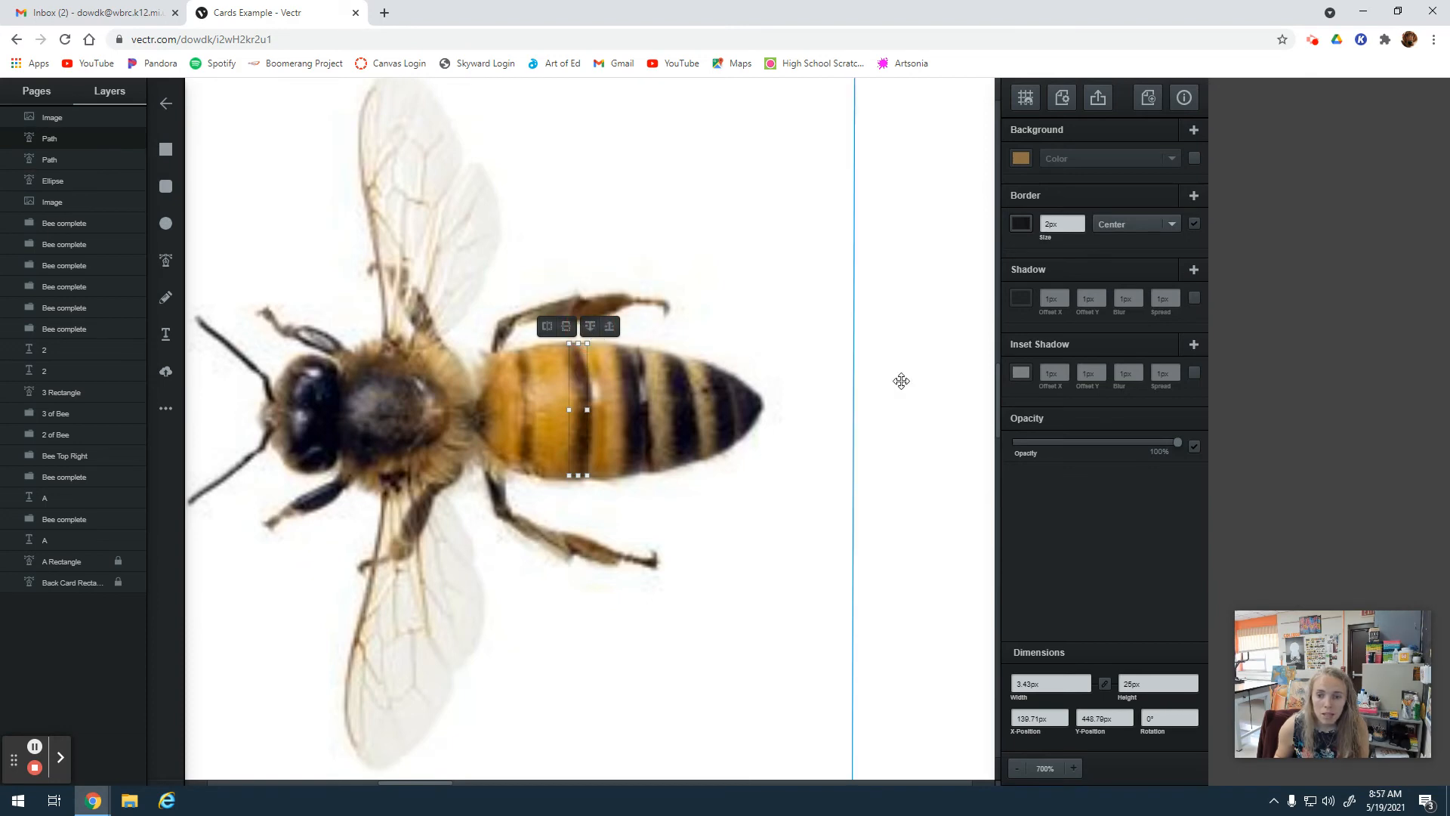
Trace the dark tip of the abdomen as a closed path about 12 by 17 px.
{"action": "left_click", "coordinate": [166, 261]}
{"action": "left_click", "coordinate": [704, 363]}
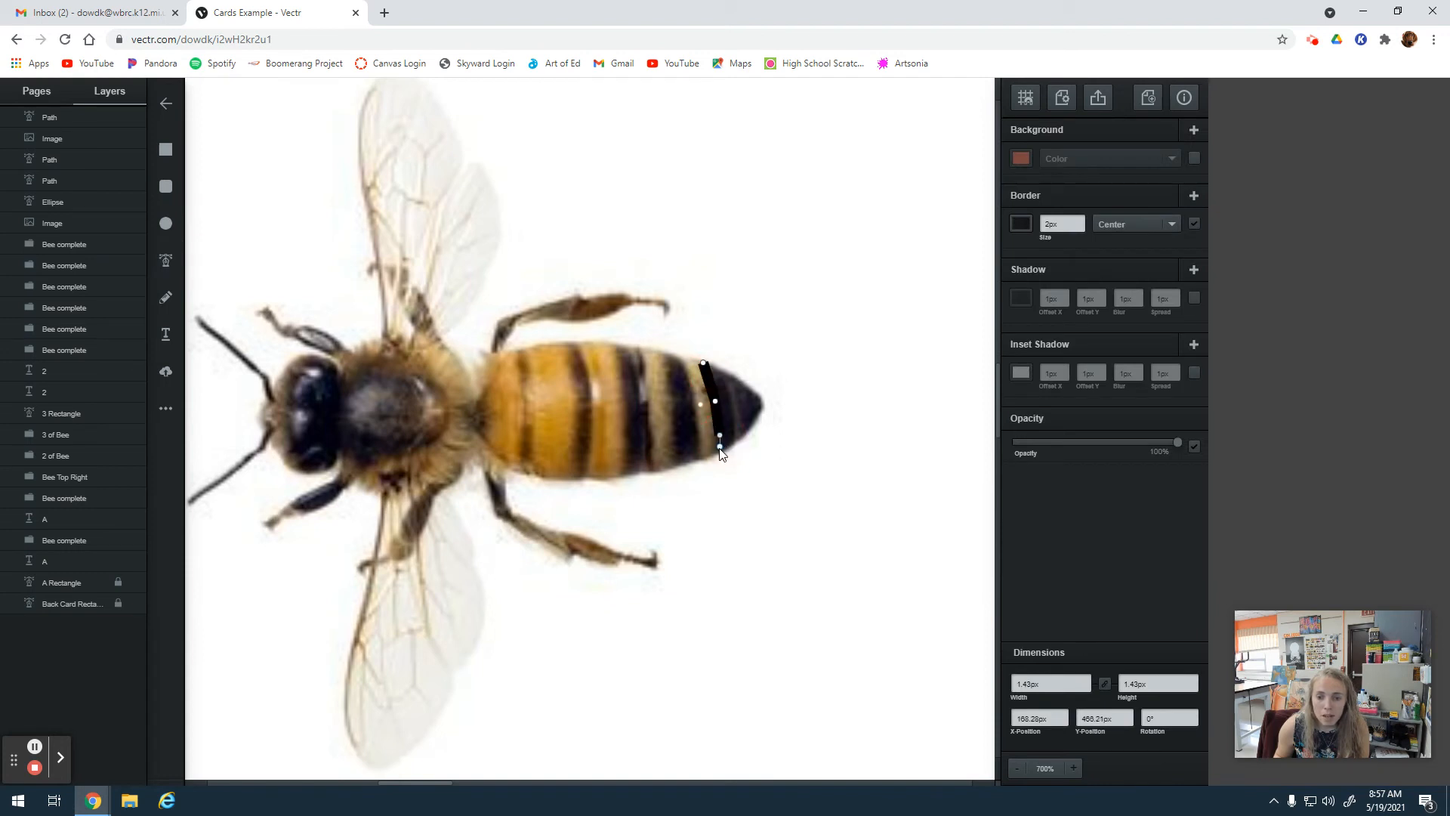
{"action": "left_click", "coordinate": [715, 452]}
{"action": "left_click", "coordinate": [740, 439]}
{"action": "left_click", "coordinate": [754, 423]}
{"action": "left_click", "coordinate": [766, 404]}
{"action": "left_click", "coordinate": [723, 369]}
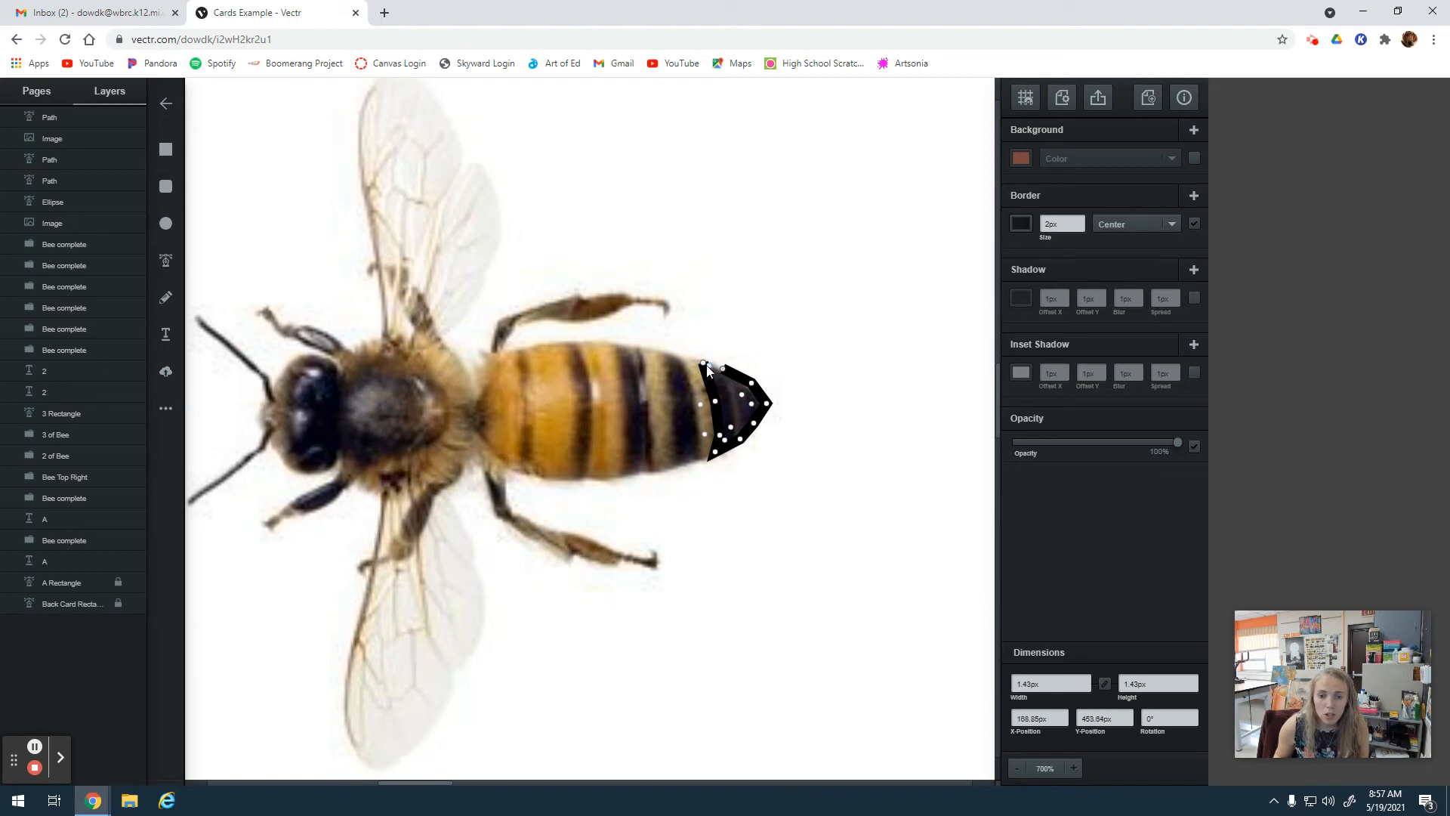
{"action": "left_click", "coordinate": [704, 363]}
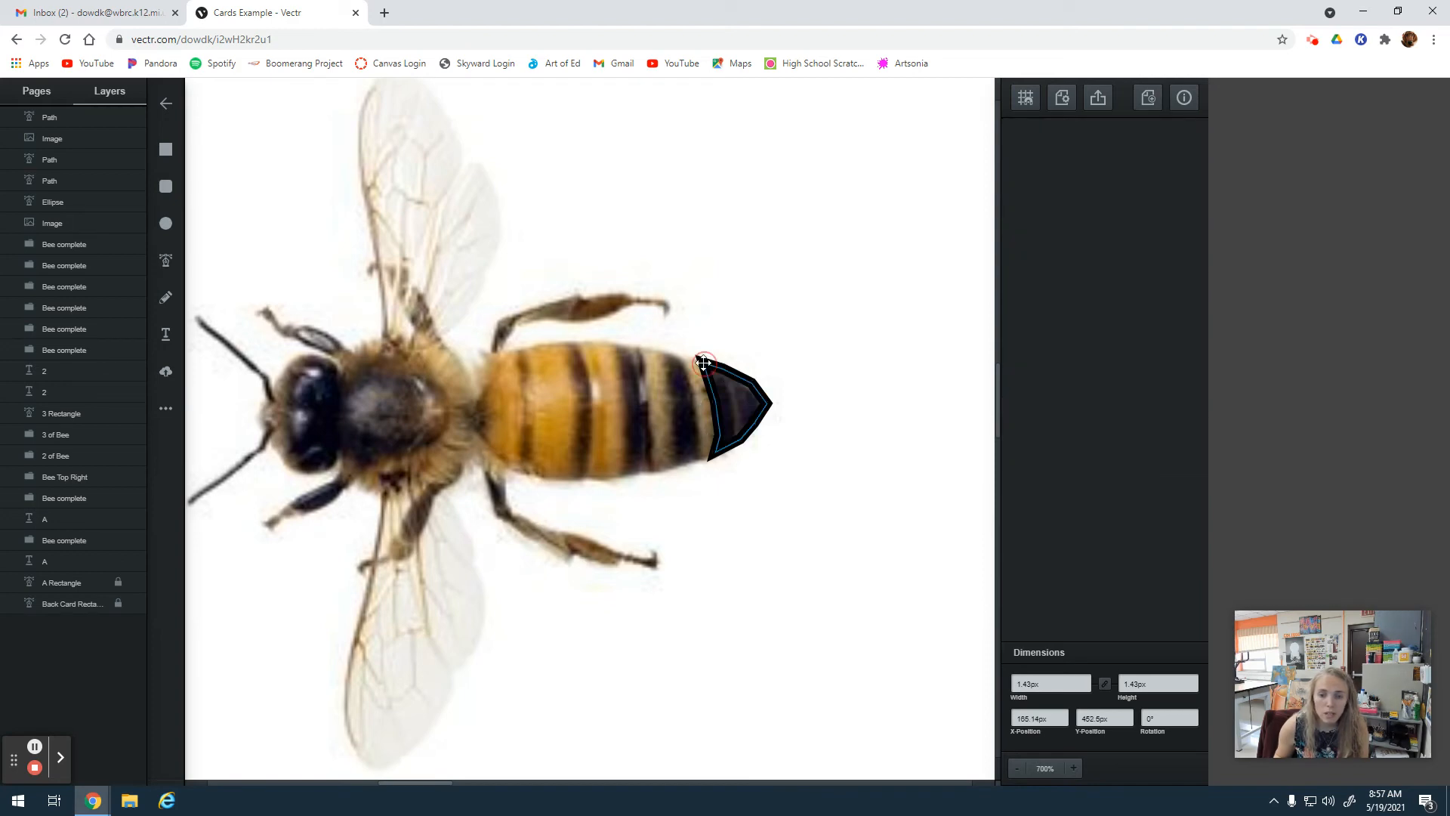
Fill the abdomen tip with a near-black color sampled from the photo's dark stripe and send it beneath the bee photo.
{"action": "left_click", "coordinate": [741, 380]}
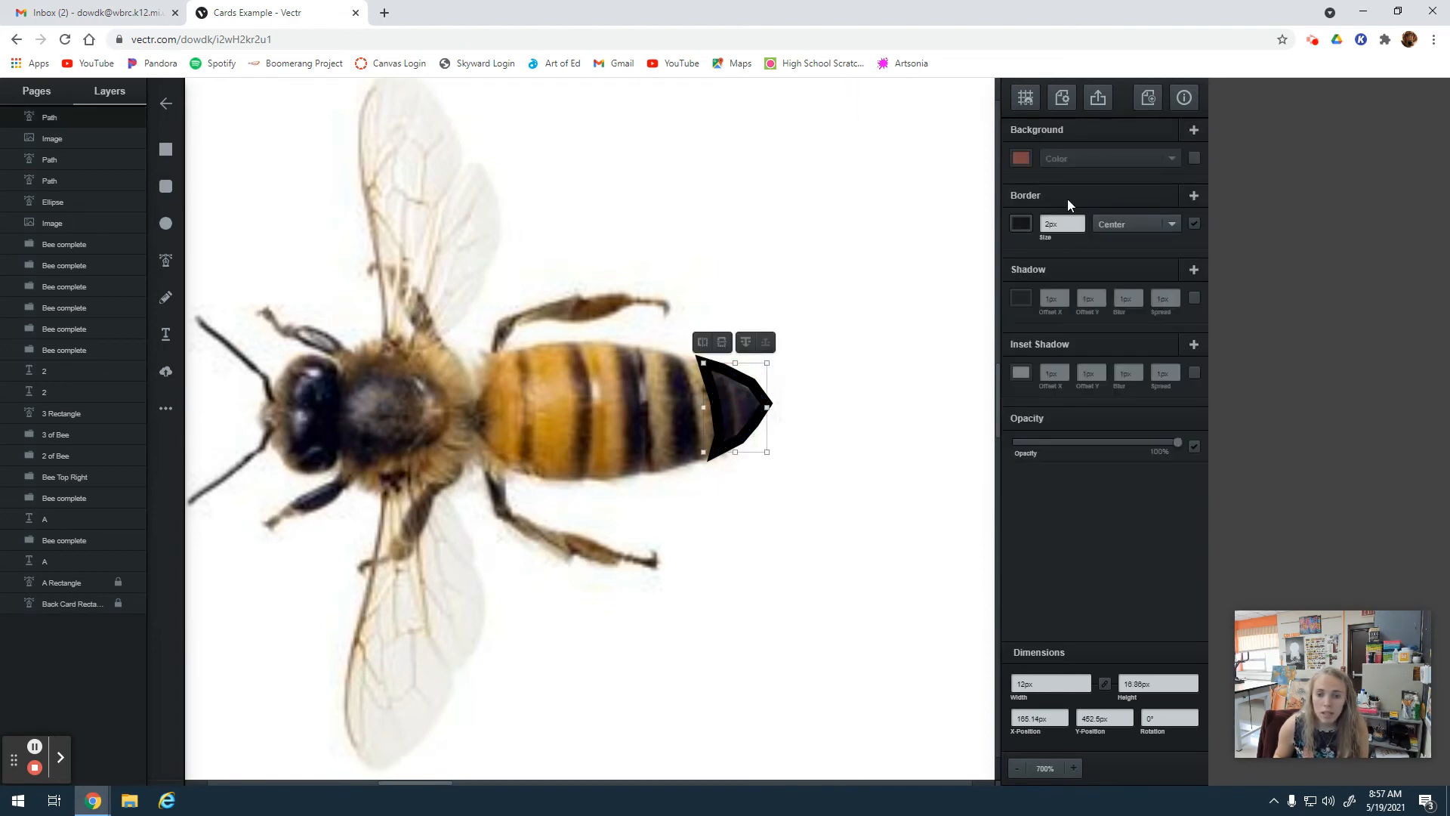
{"action": "left_click", "coordinate": [1020, 157]}
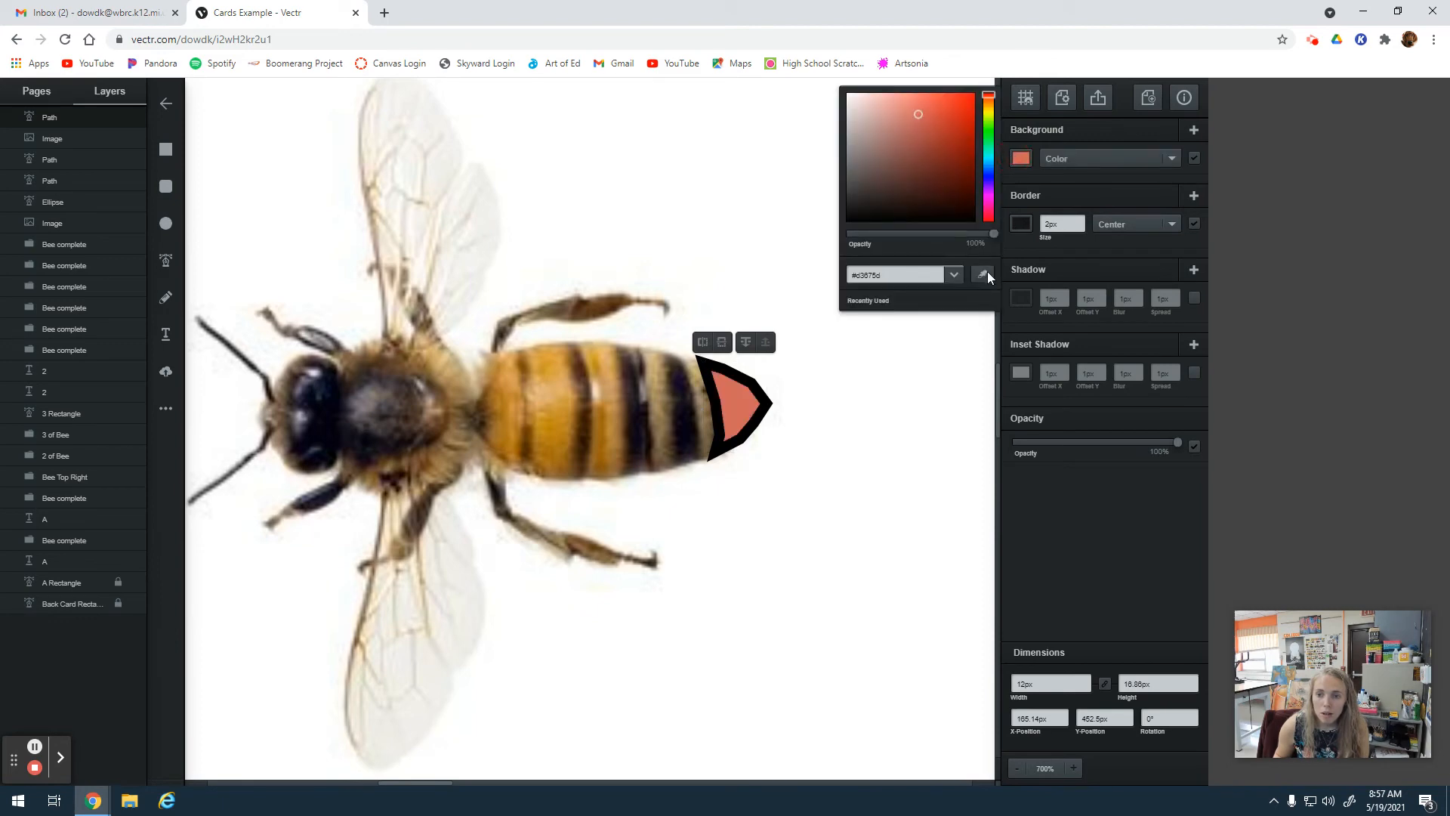
{"action": "left_click", "coordinate": [985, 274]}
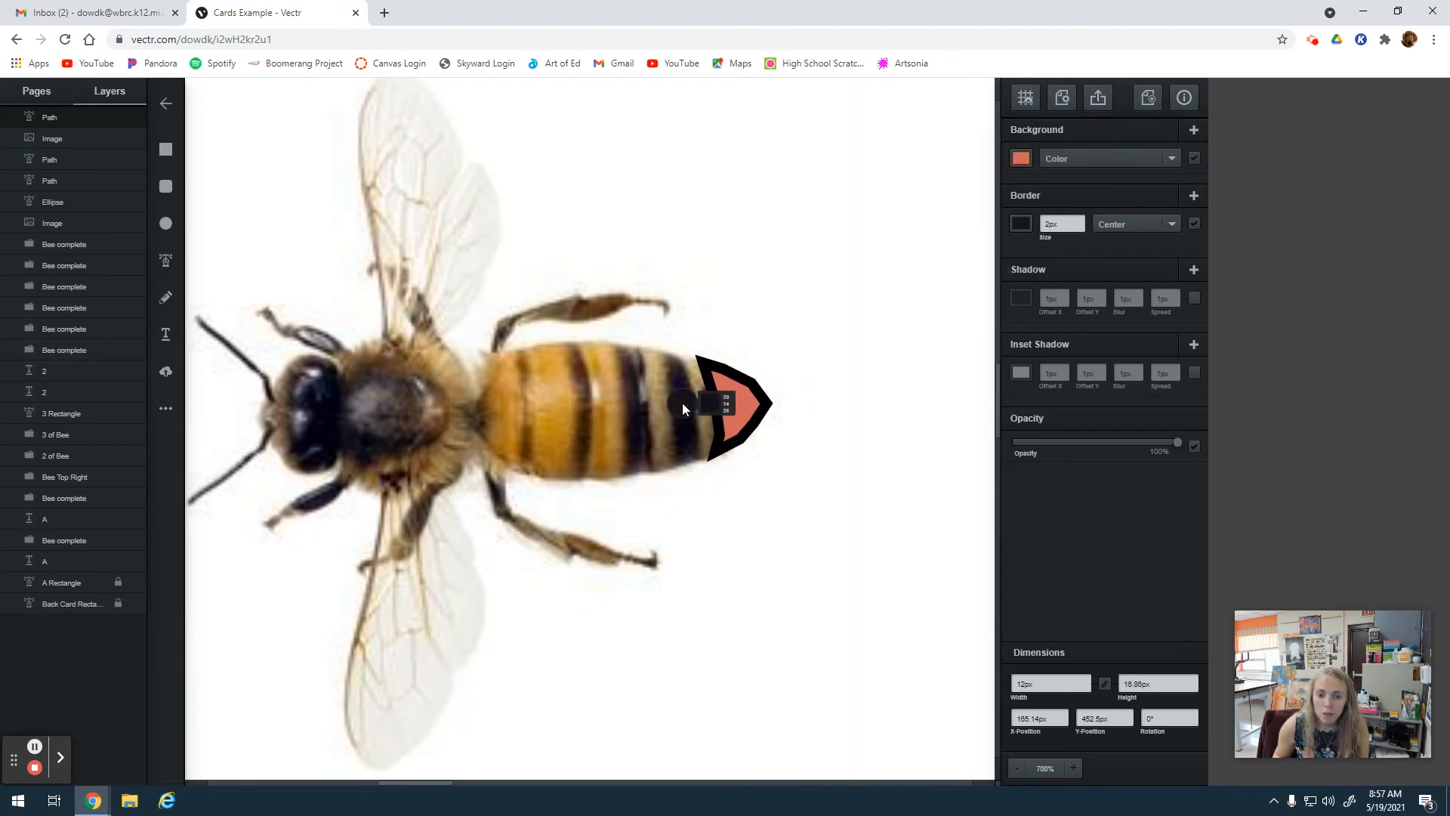
{"action": "left_click", "coordinate": [683, 403]}
{"action": "left_click", "coordinate": [745, 342]}
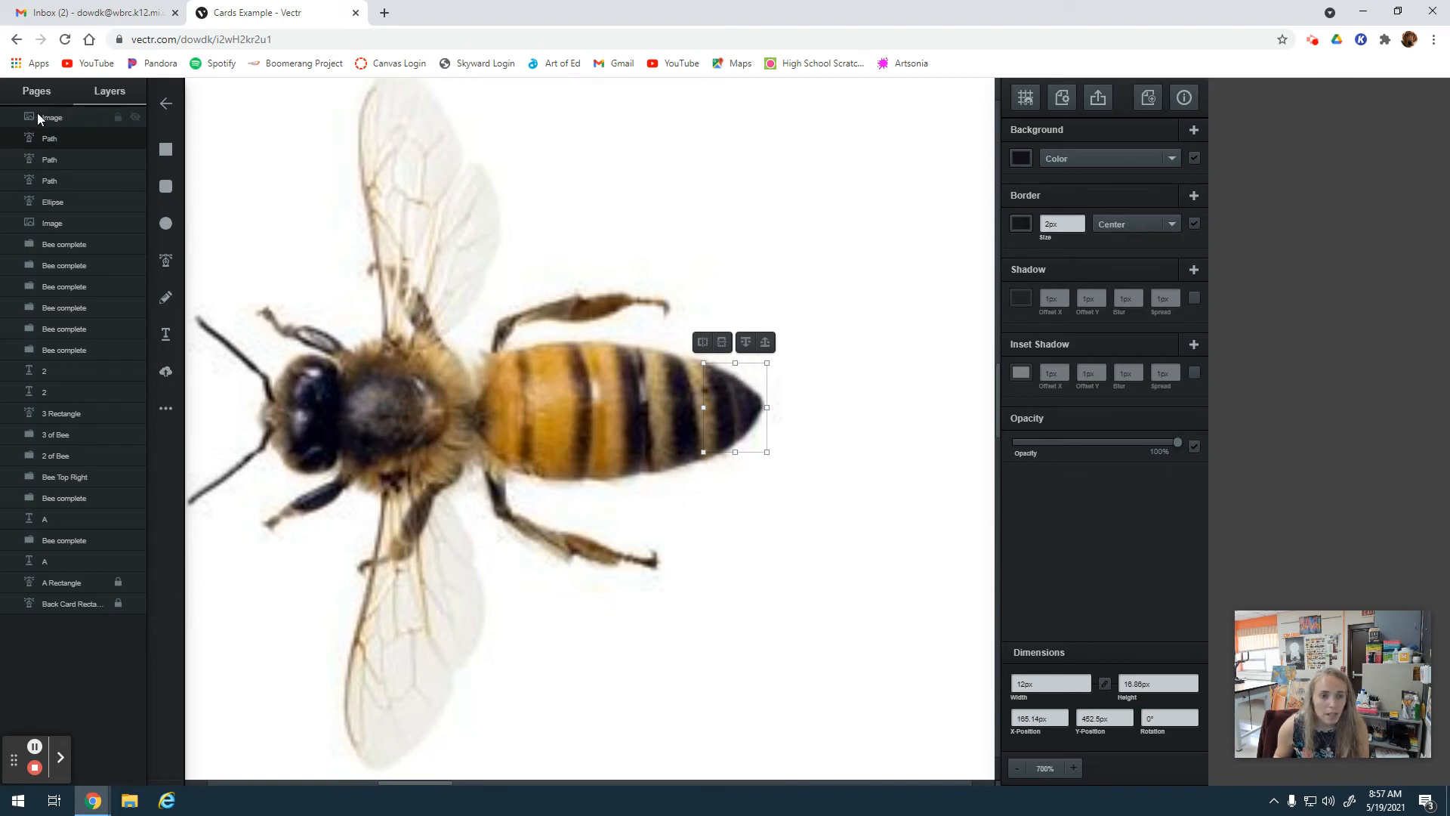
Hide the bee photo and reshape the abdomen tip's outer points to cover the pointed end of the tan ellipse.
{"action": "left_click", "coordinate": [135, 117]}
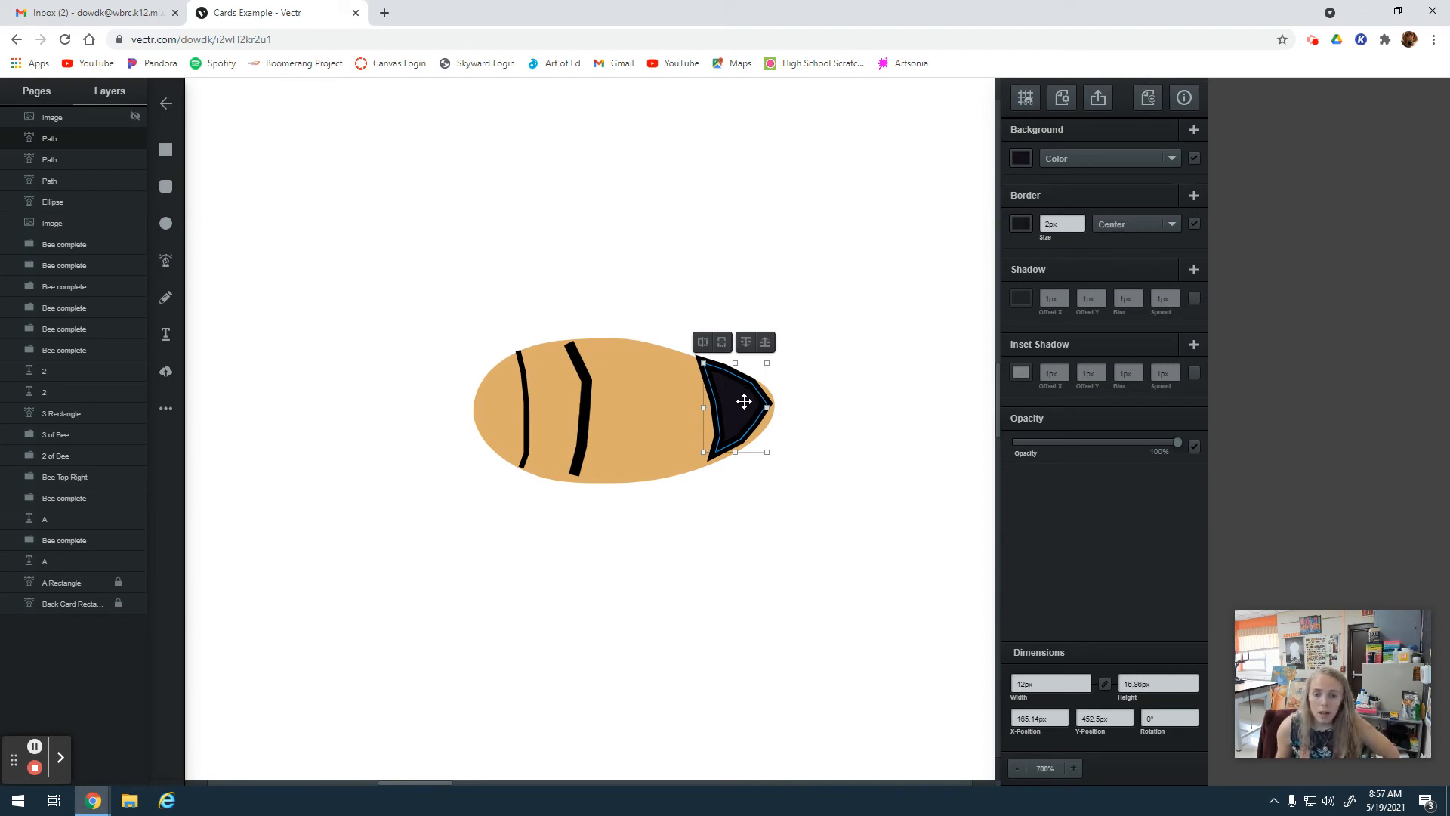
{"action": "double_click", "coordinate": [770, 405]}
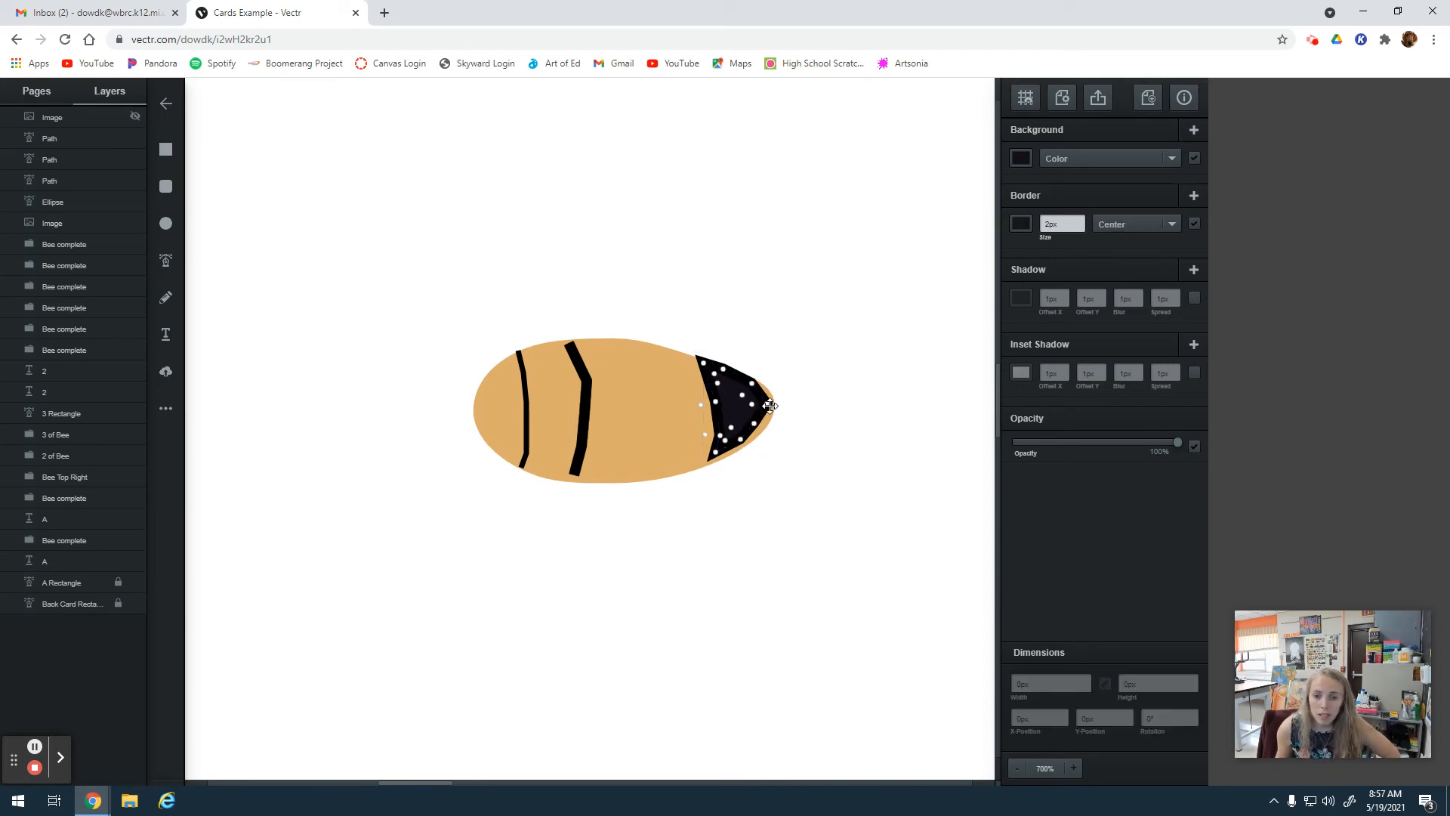
{"action": "left_click", "coordinate": [1074, 768]}
{"action": "left_click", "coordinate": [1074, 768]}
{"action": "left_click", "coordinate": [878, 429]}
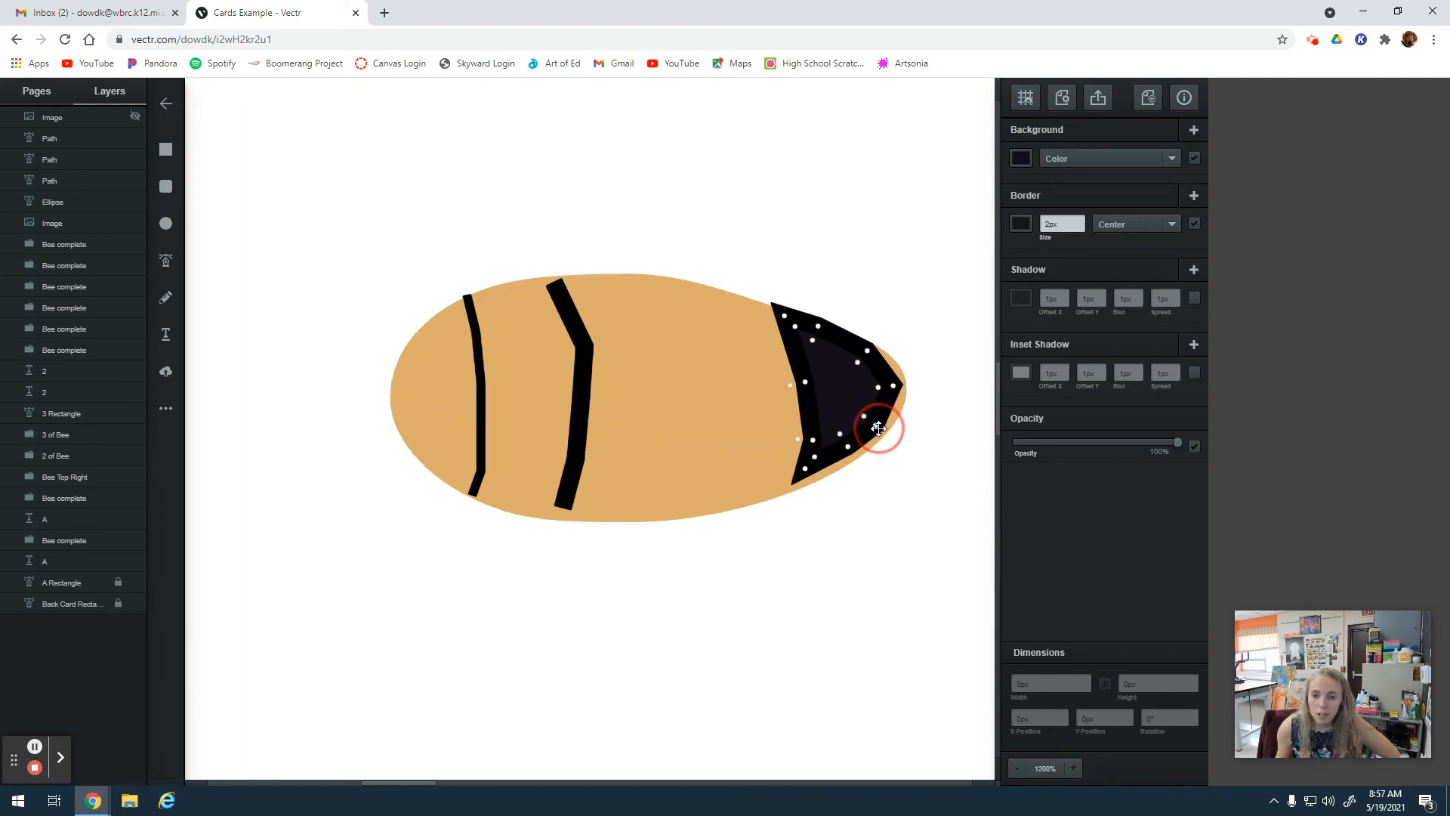
{"action": "left_click_drag", "start_coordinate": [879, 428], "coordinate": [807, 481]}
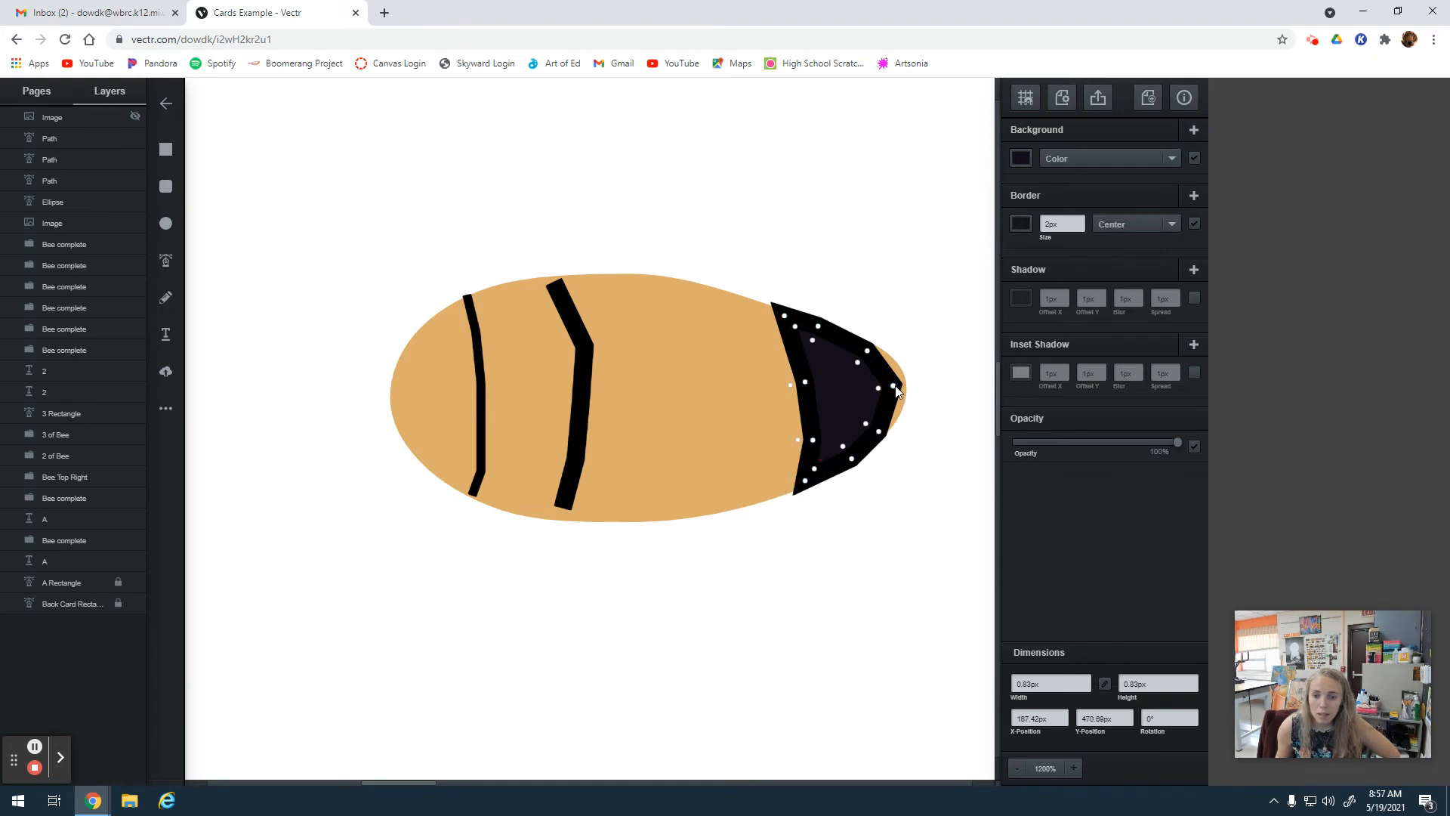
{"action": "left_click_drag", "start_coordinate": [897, 391], "coordinate": [873, 351]}
{"action": "left_click", "coordinate": [871, 347]}
{"action": "left_click_drag", "start_coordinate": [879, 432], "coordinate": [883, 437]}
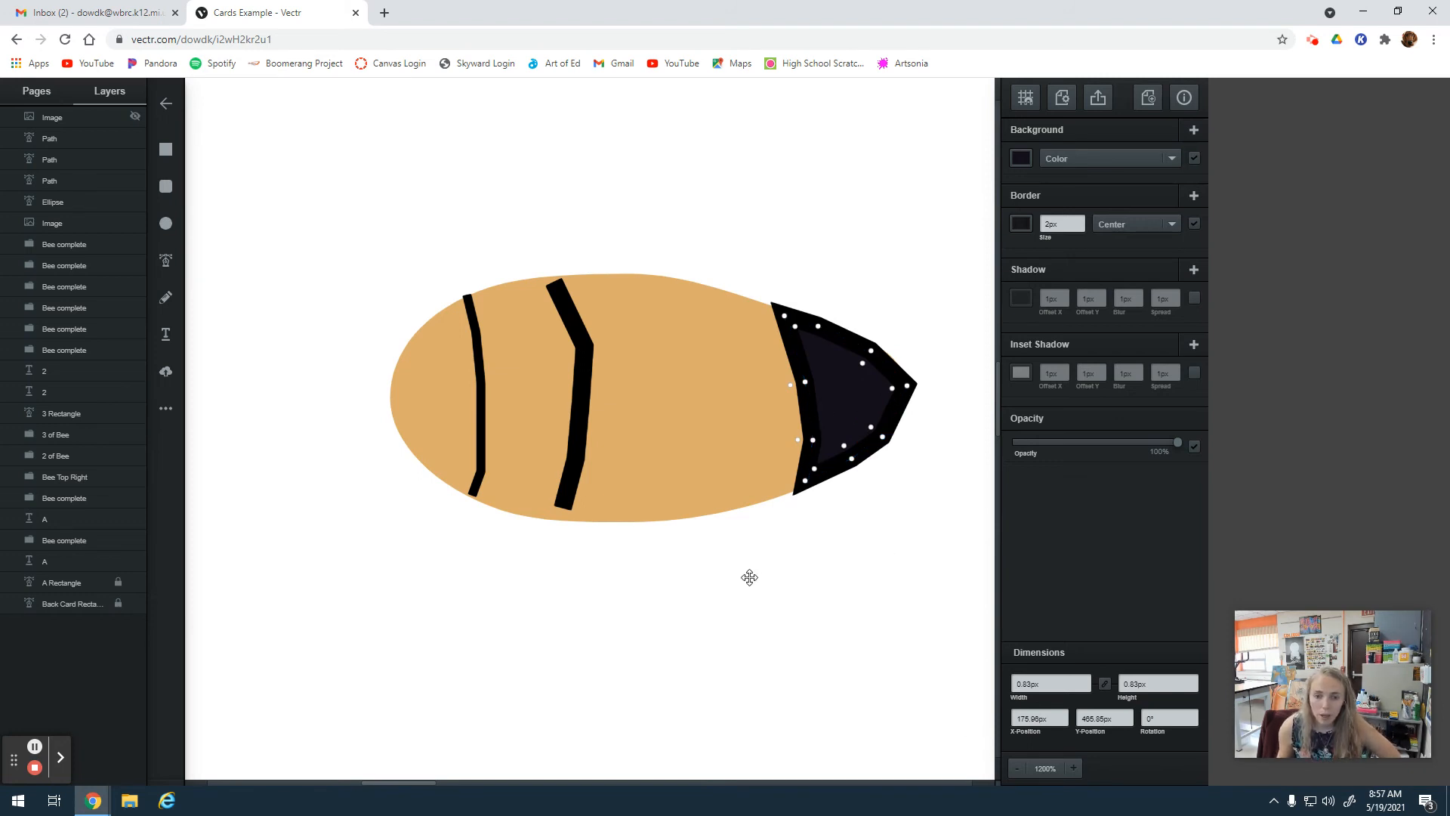
{"action": "left_click", "coordinate": [919, 690]}
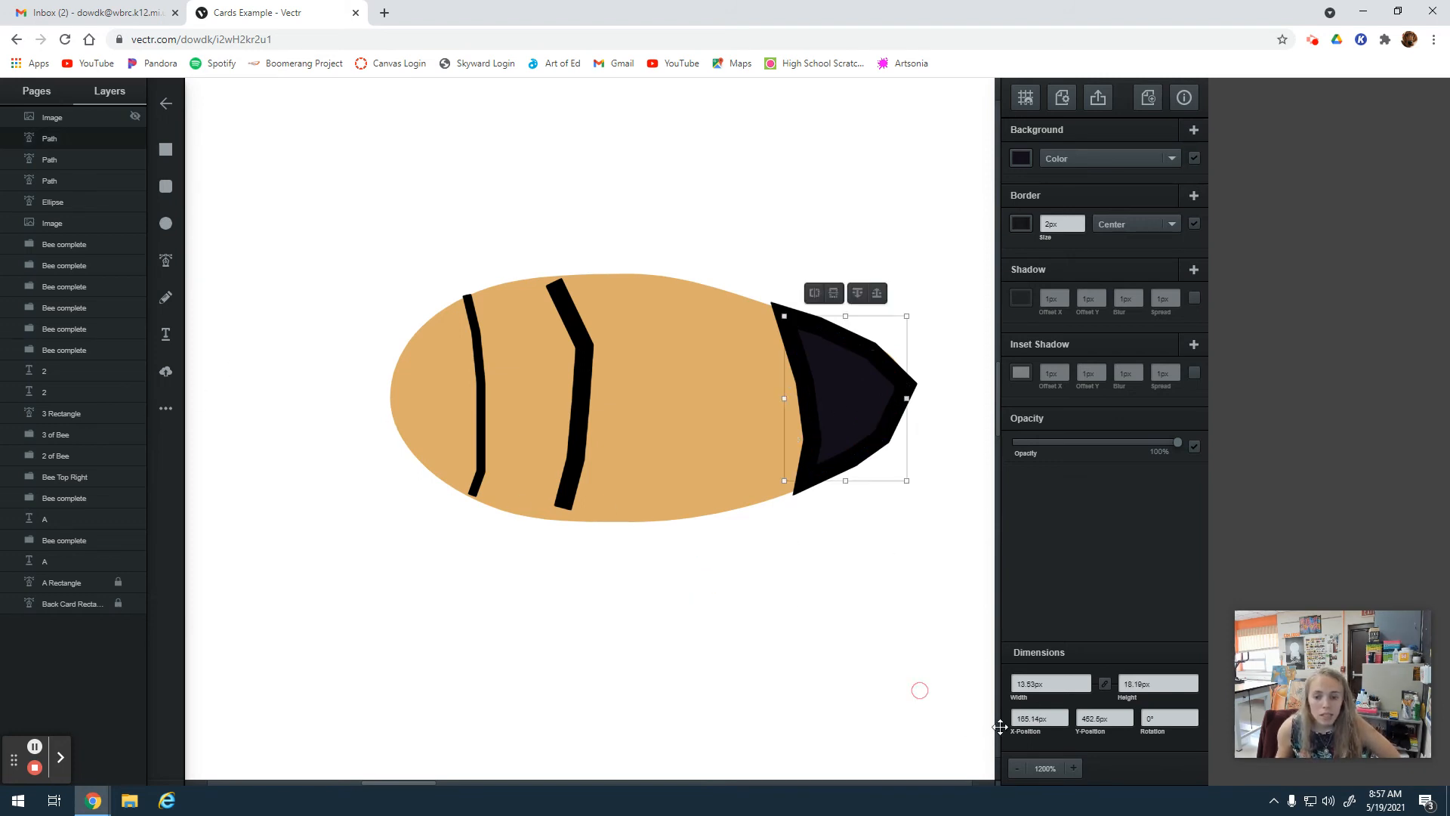
Examine the striped abdomen at 100% zoom alongside the finished cards.
{"action": "left_click", "coordinate": [1017, 768]}
{"action": "left_click", "coordinate": [1018, 768]}
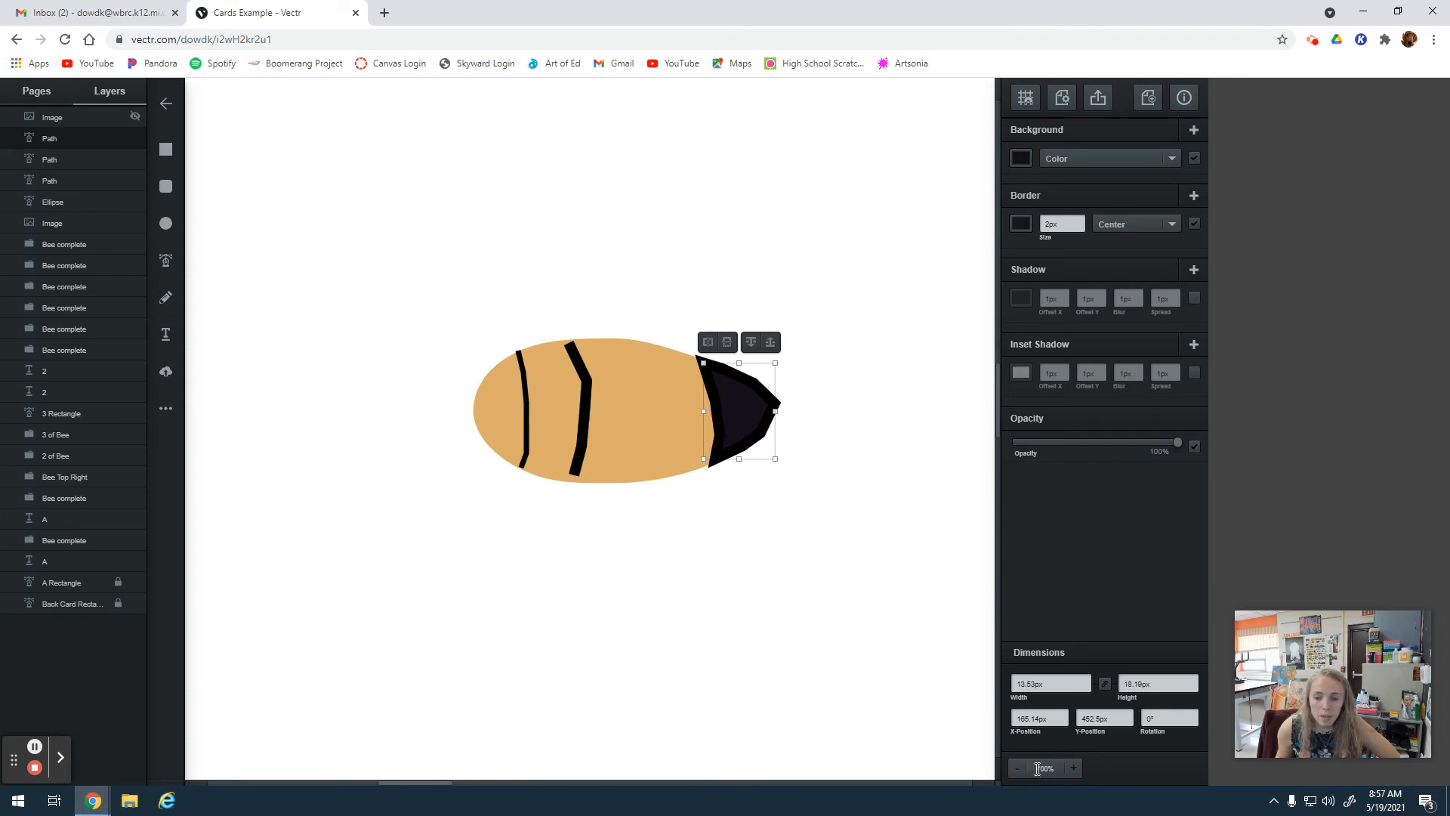
{"action": "left_click", "coordinate": [1016, 768]}
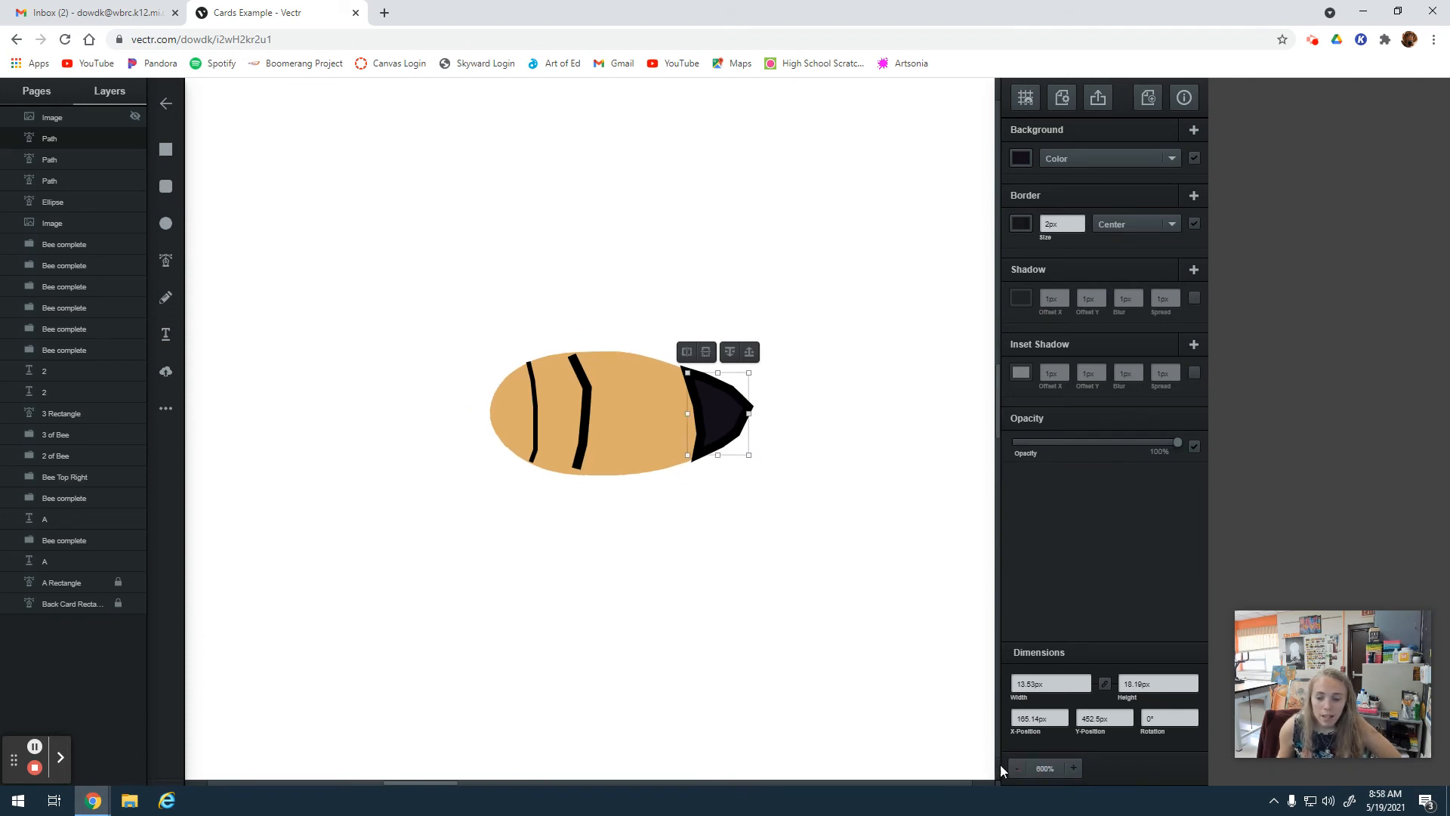
{"action": "left_click", "coordinate": [1017, 775]}
{"action": "left_click", "coordinate": [1016, 766]}
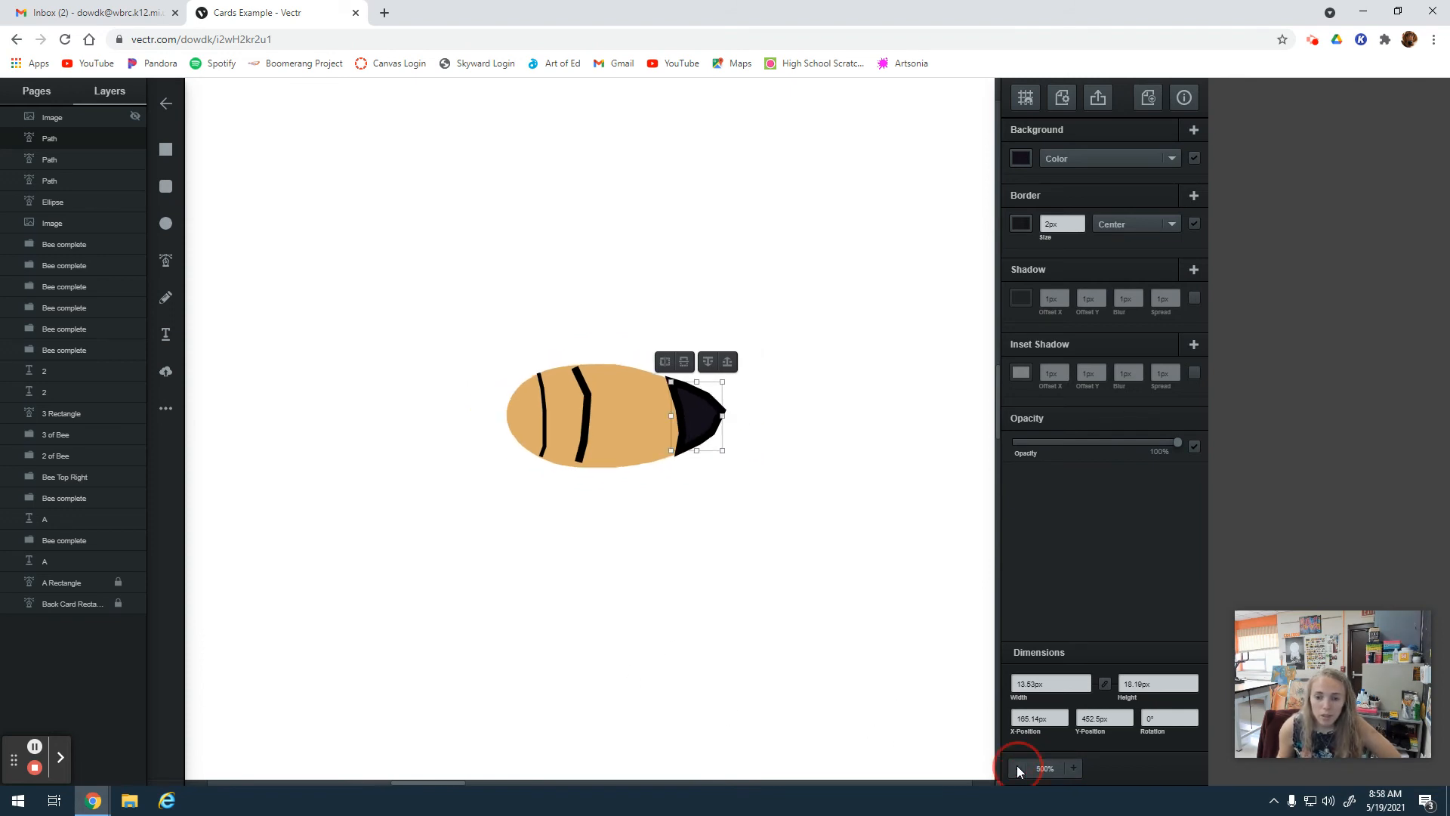
{"action": "left_click", "coordinate": [1017, 766]}
{"action": "left_click", "coordinate": [1017, 766]}
{"action": "left_click", "coordinate": [562, 402]}
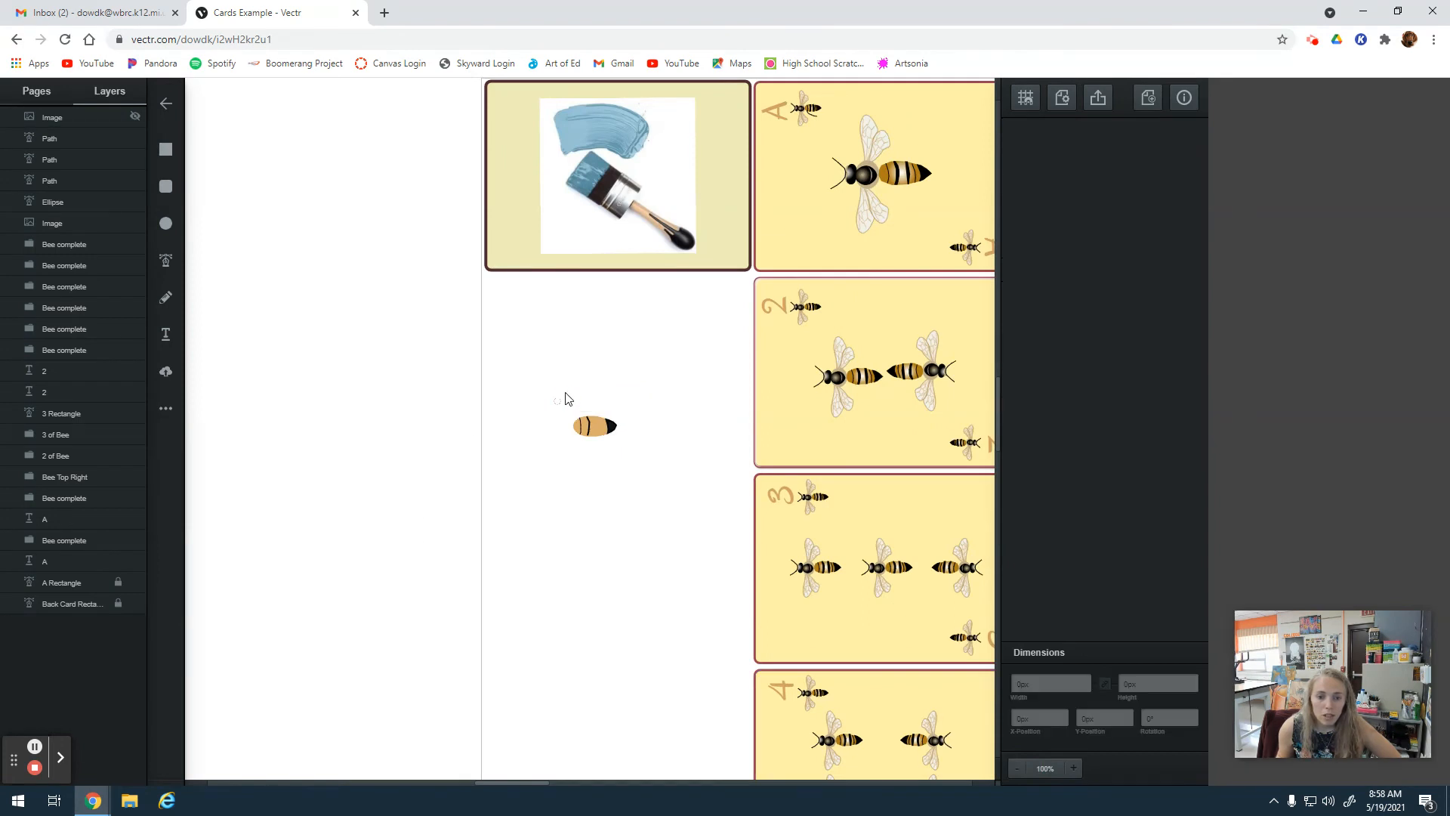
Delete the traced practice abdomen, including the tan ellipse, its stripes and the dark tip.
{"action": "left_click_drag", "start_coordinate": [546, 377], "coordinate": [644, 455]}
{"action": "right_click", "coordinate": [598, 429]}
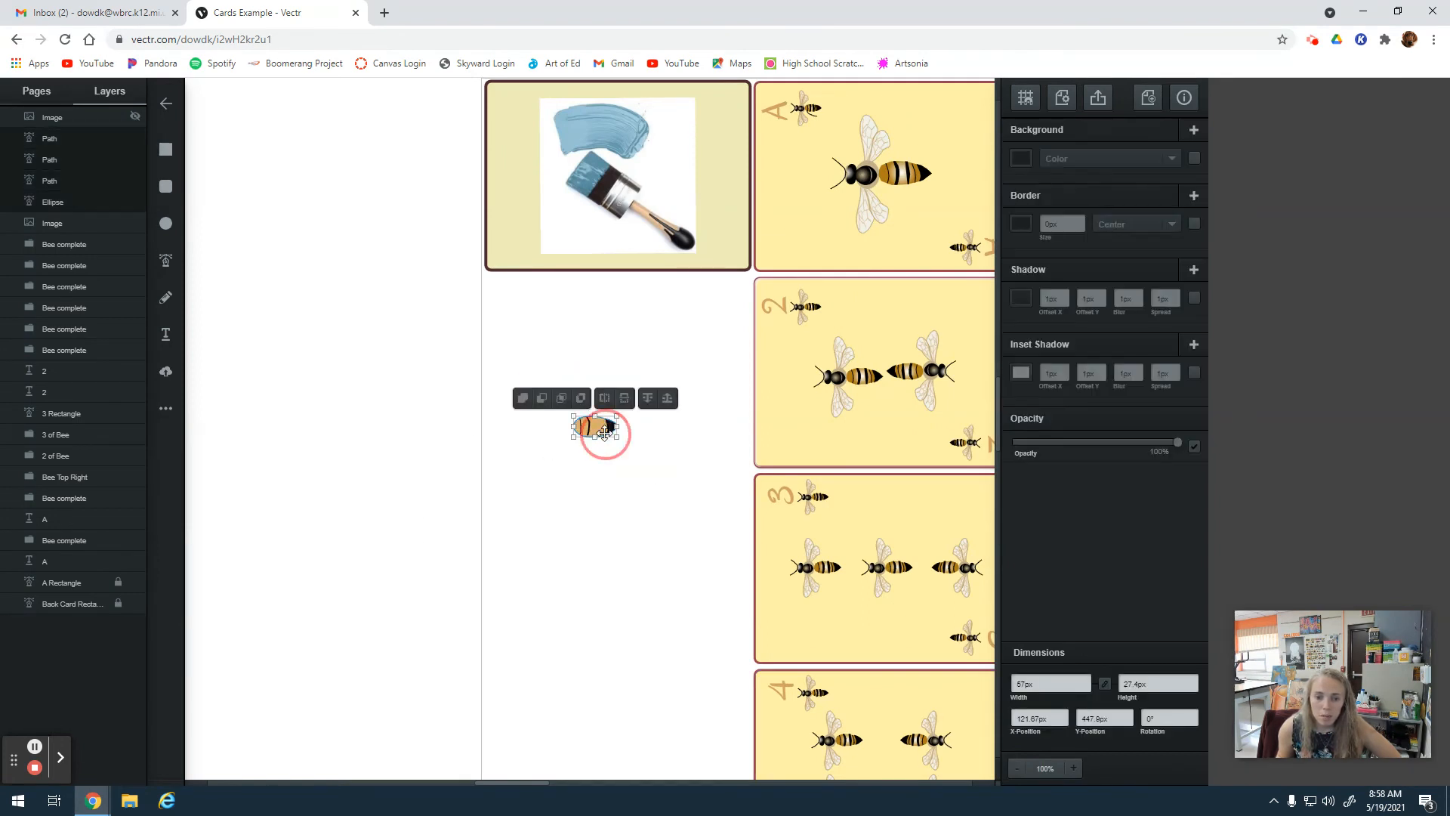
{"action": "left_click", "coordinate": [647, 491]}
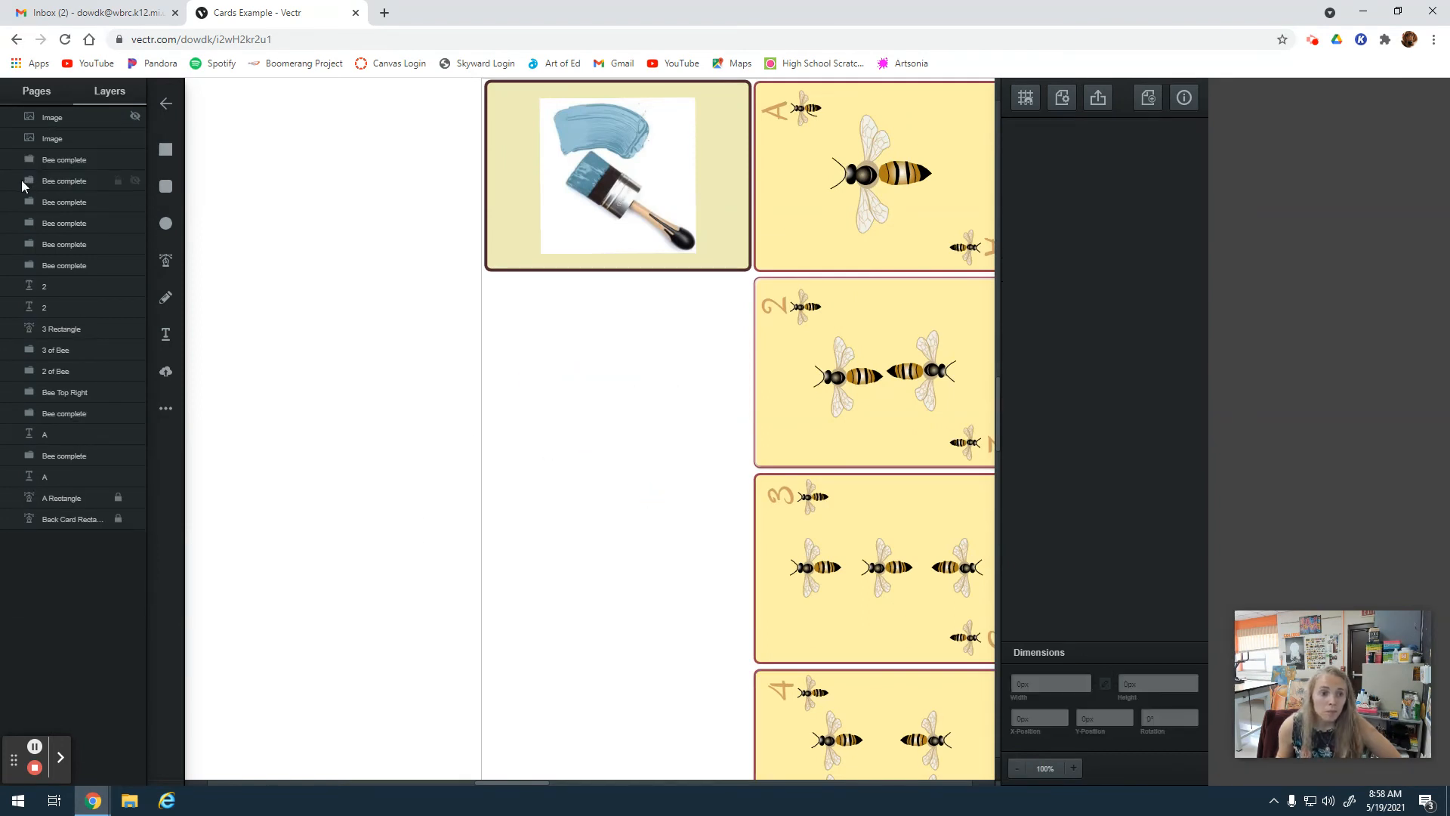
{"action": "left_click", "coordinate": [79, 117]}
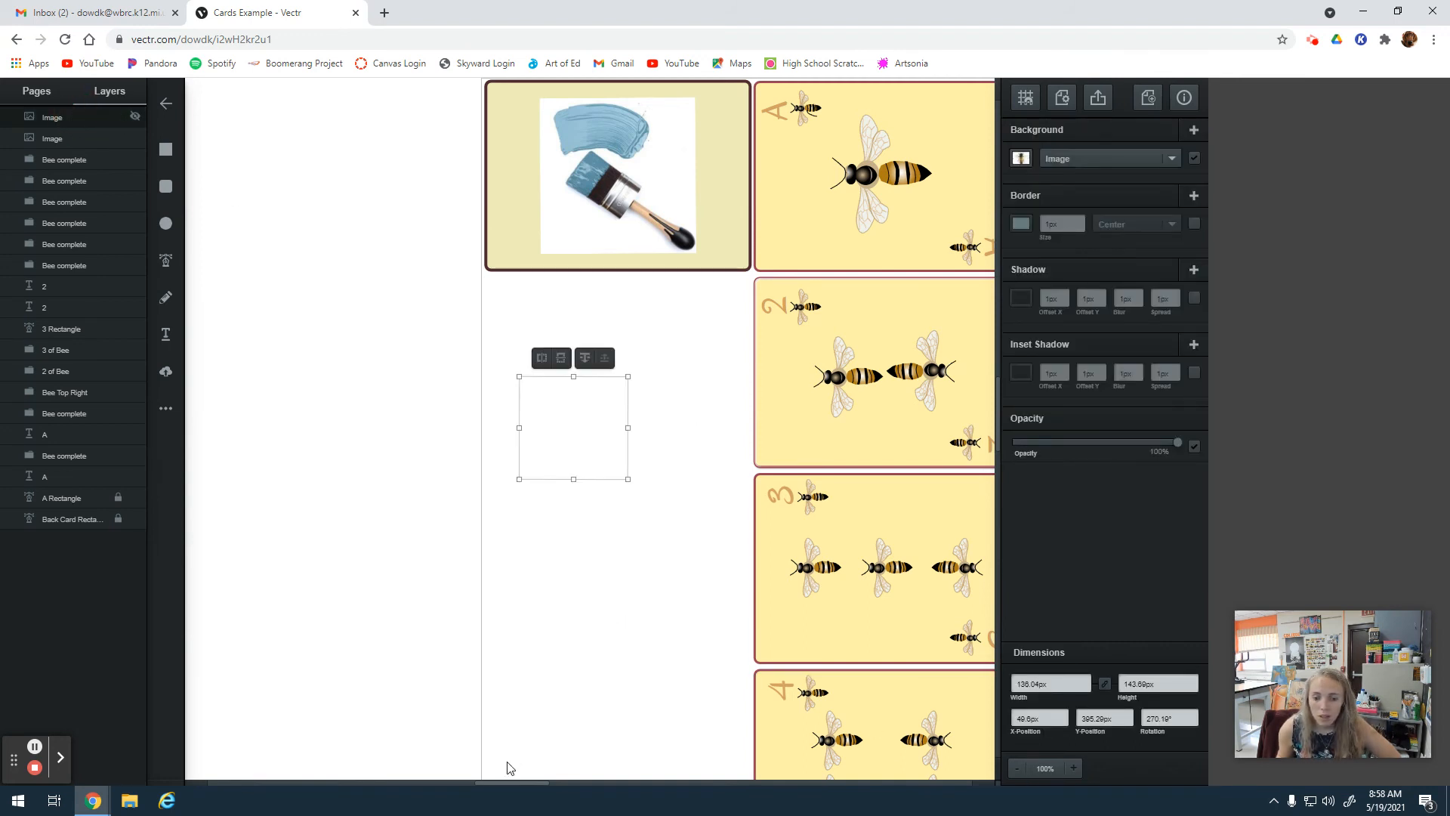
Ungroup the large bee at the center of the ace card into its separate parts.
{"action": "left_click_drag", "start_coordinate": [514, 782], "coordinate": [620, 782]}
{"action": "scroll", "coordinate": [508, 450], "scroll_direction": "up", "scroll_amount": 2}
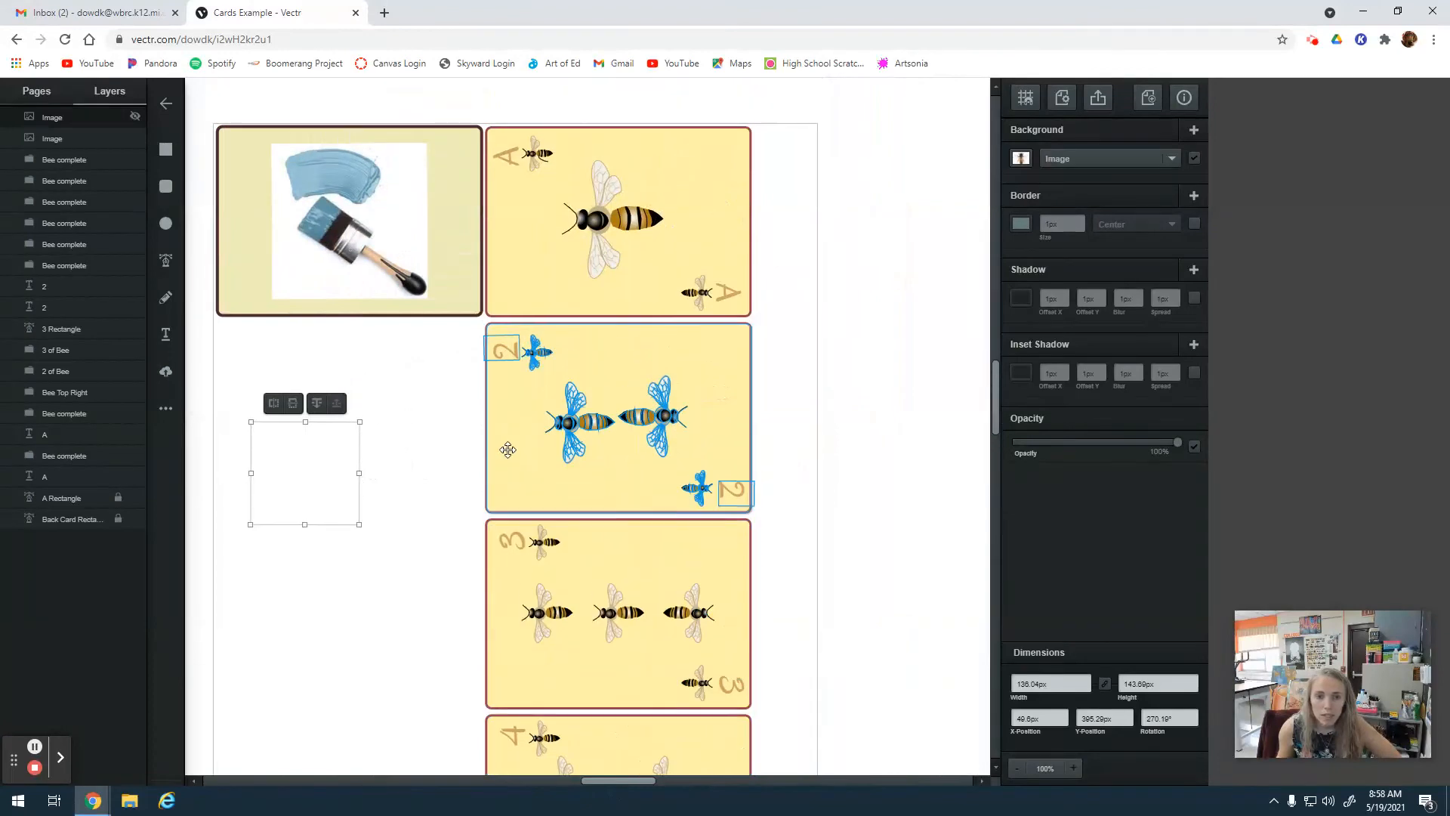
{"action": "left_click", "coordinate": [1074, 768]}
{"action": "scroll", "coordinate": [813, 508], "scroll_direction": "up", "scroll_amount": 4}
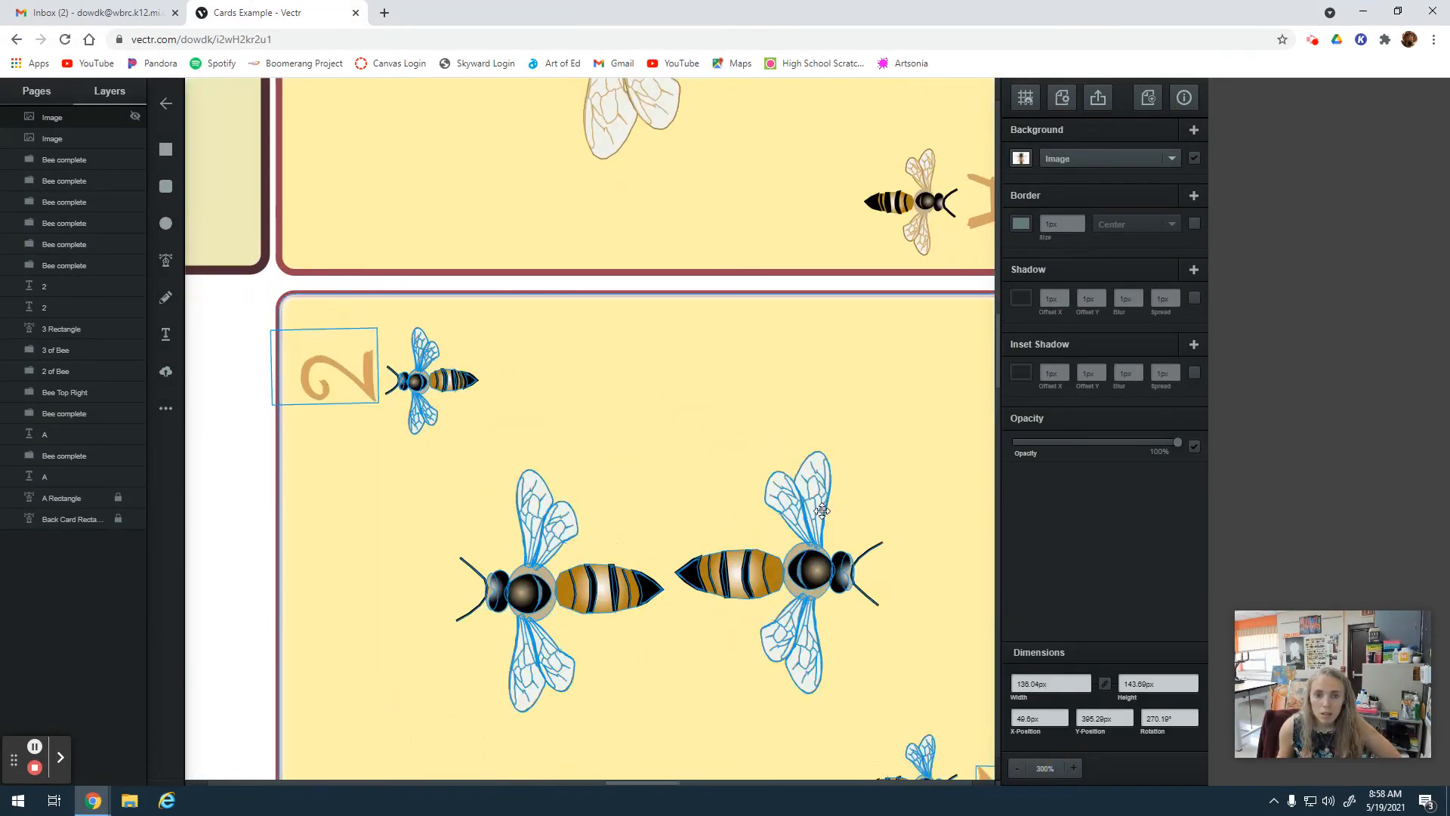
{"action": "scroll", "coordinate": [813, 507], "scroll_direction": "up", "scroll_amount": 3}
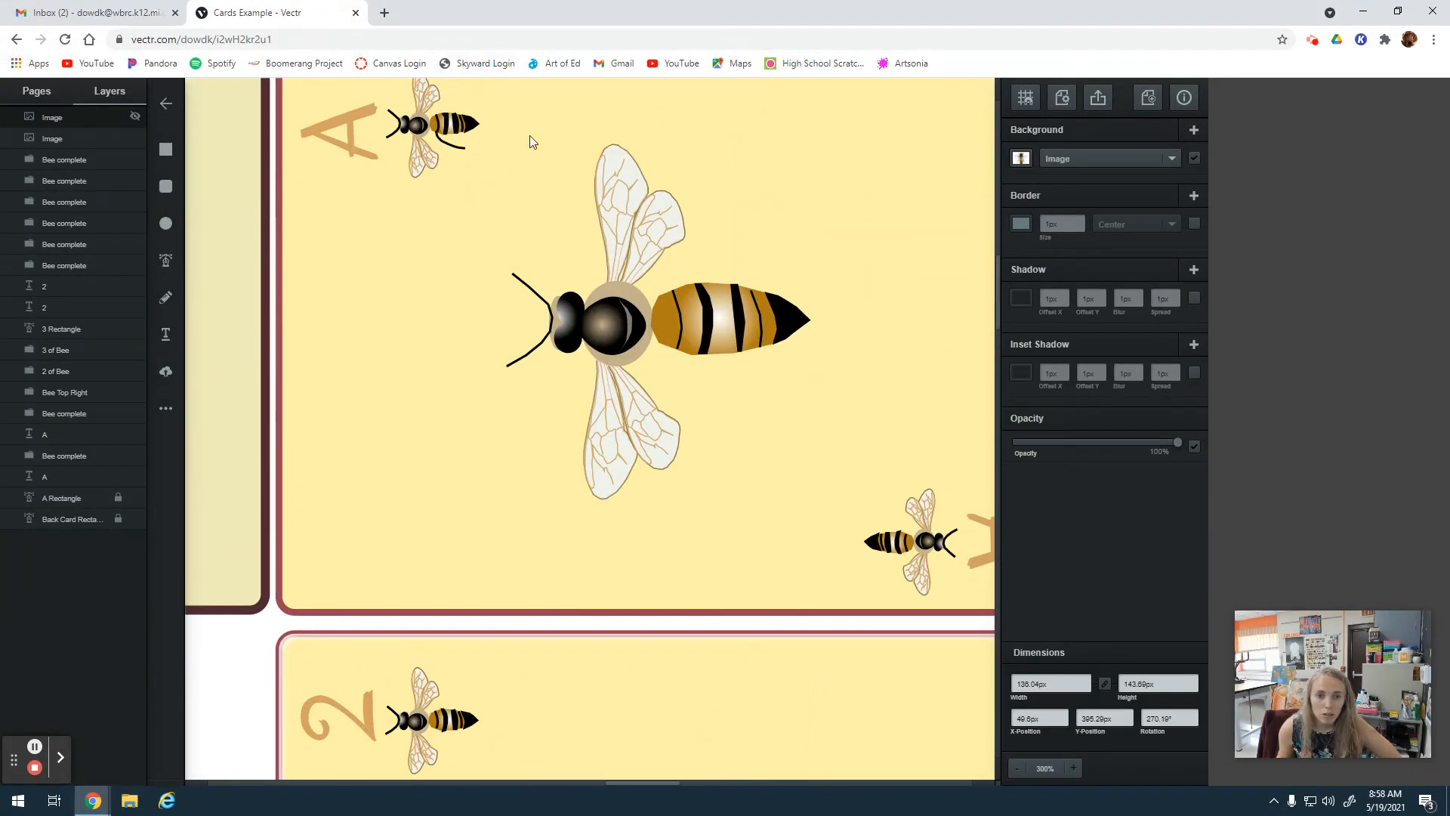
{"action": "left_click_drag", "start_coordinate": [517, 106], "coordinate": [822, 461]}
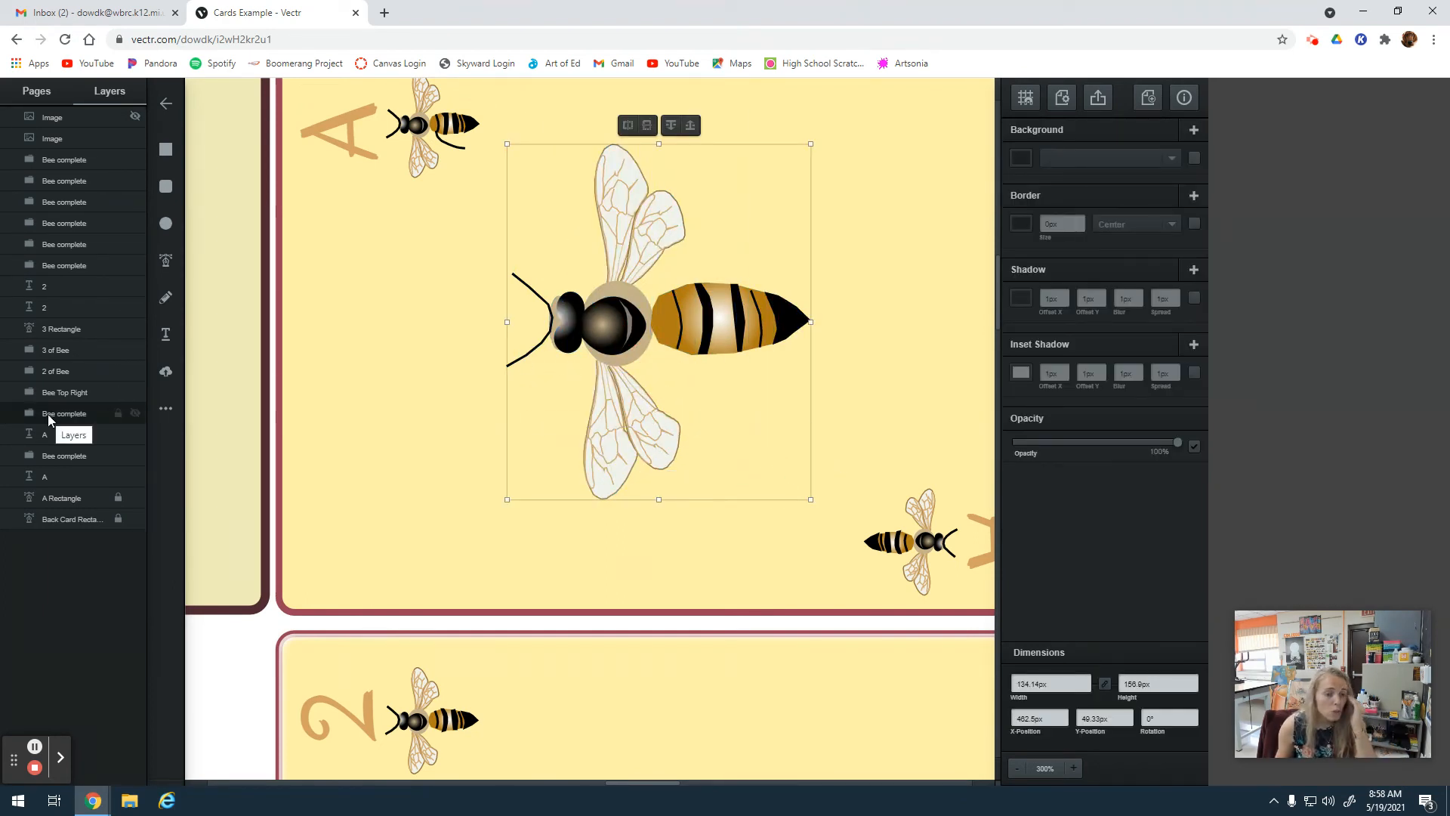
{"action": "right_click", "coordinate": [670, 312]}
{"action": "left_click", "coordinate": [705, 470]}
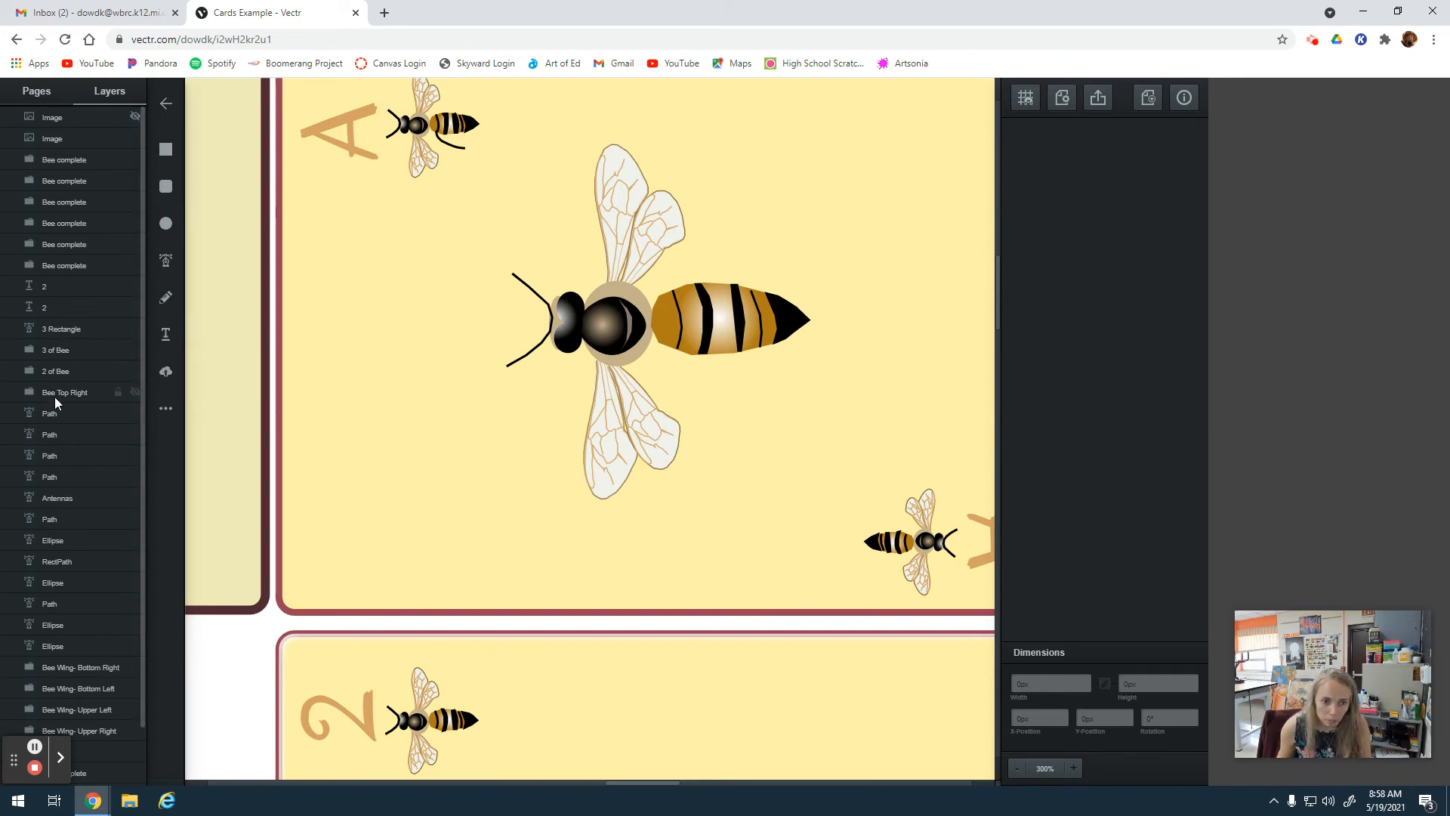
Shift the Bee Wing- Upper Right group slightly and check that the ungrouped bee's parts can be selected together.
{"action": "mouse_move", "coordinate": [611, 187]}
{"action": "left_mouse_down"}
{"action": "mouse_move", "coordinate": [602, 162]}
{"action": "mouse_move", "coordinate": [570, 161]}
{"action": "mouse_move", "coordinate": [602, 136]}
{"action": "mouse_move", "coordinate": [613, 192]}
{"action": "left_mouse_up"}
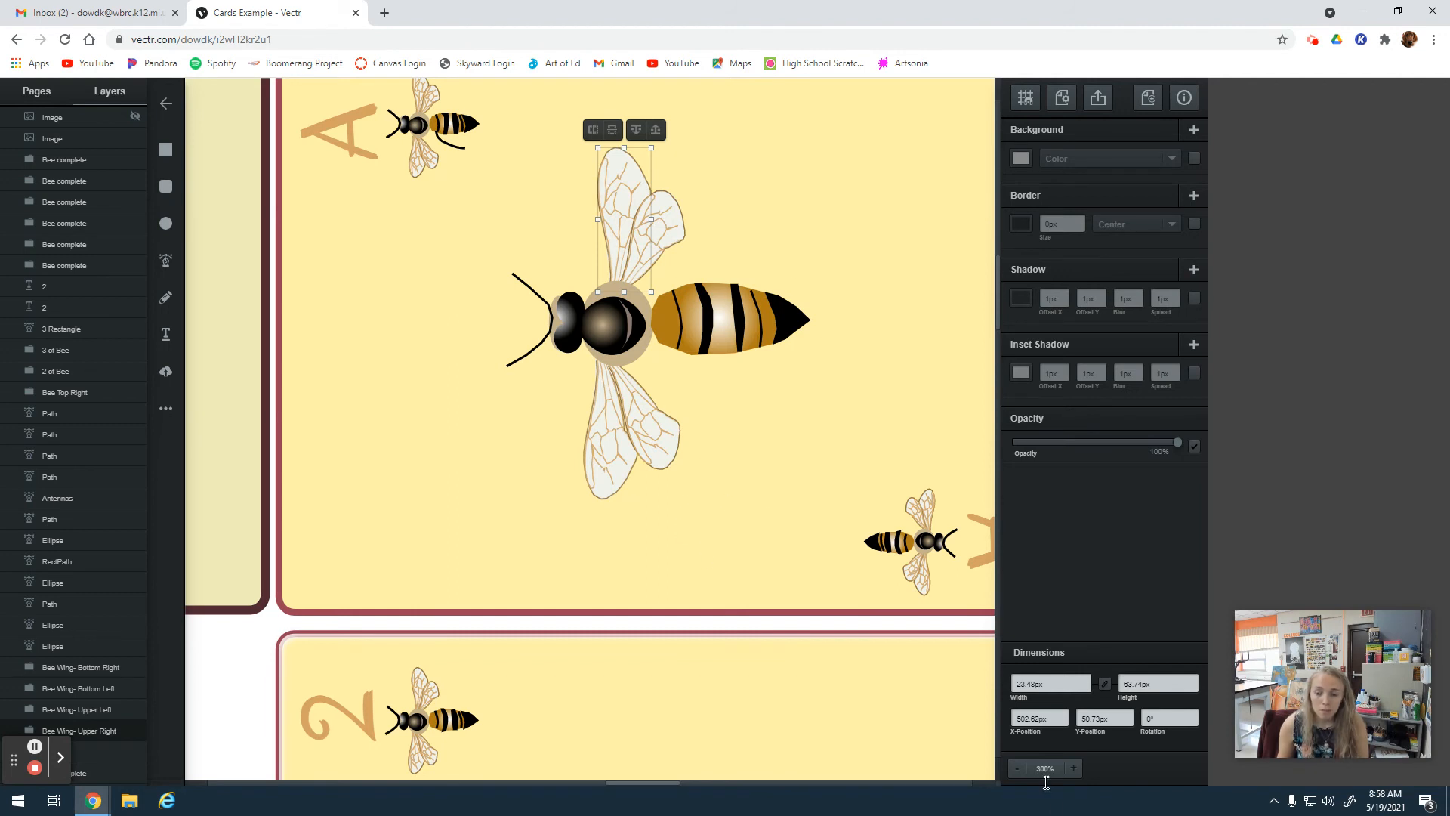
{"action": "left_click", "coordinate": [1074, 767]}
{"action": "scroll", "coordinate": [622, 634], "scroll_direction": "up", "scroll_amount": 5}
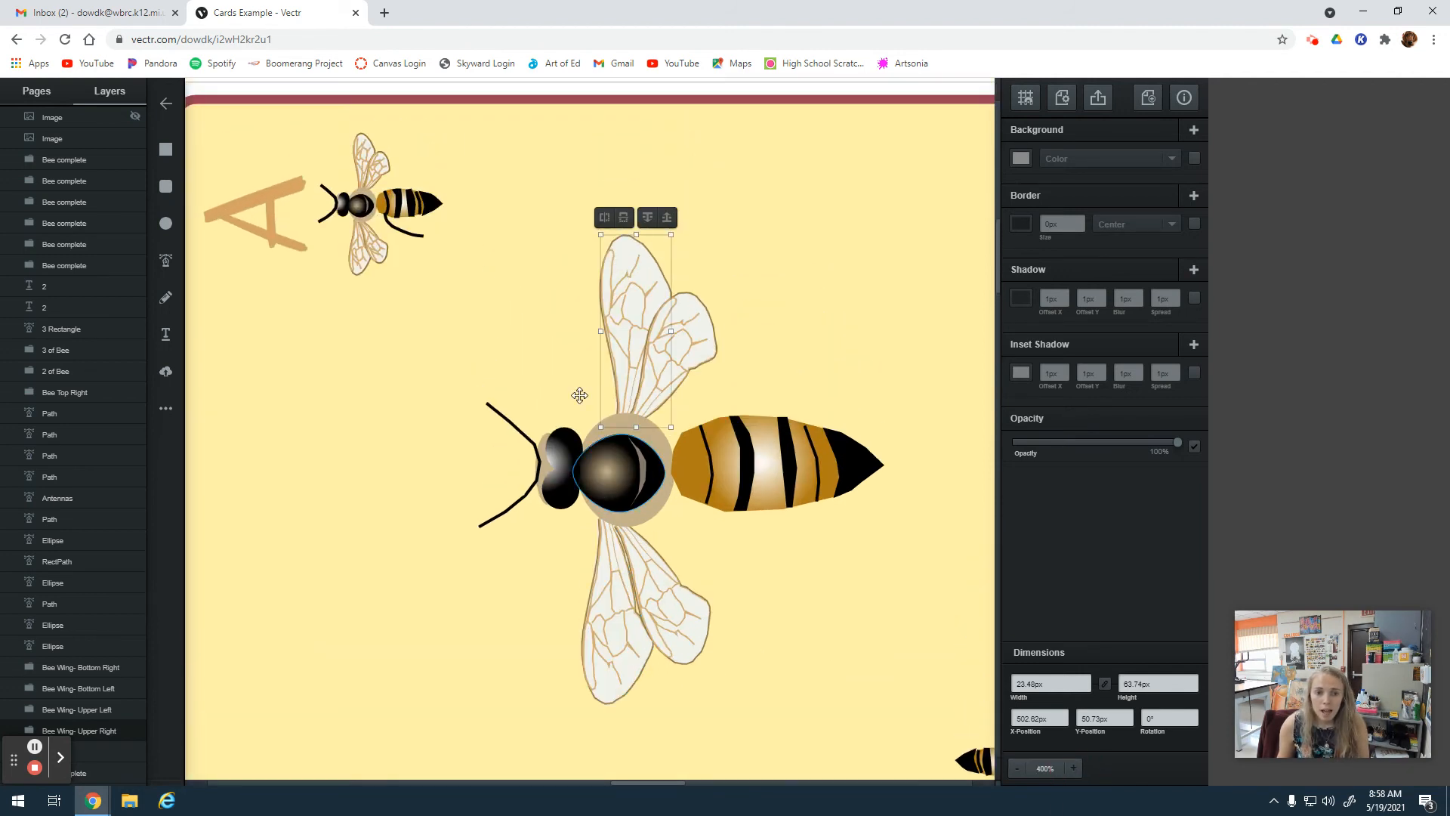
{"action": "left_click", "coordinate": [503, 195]}
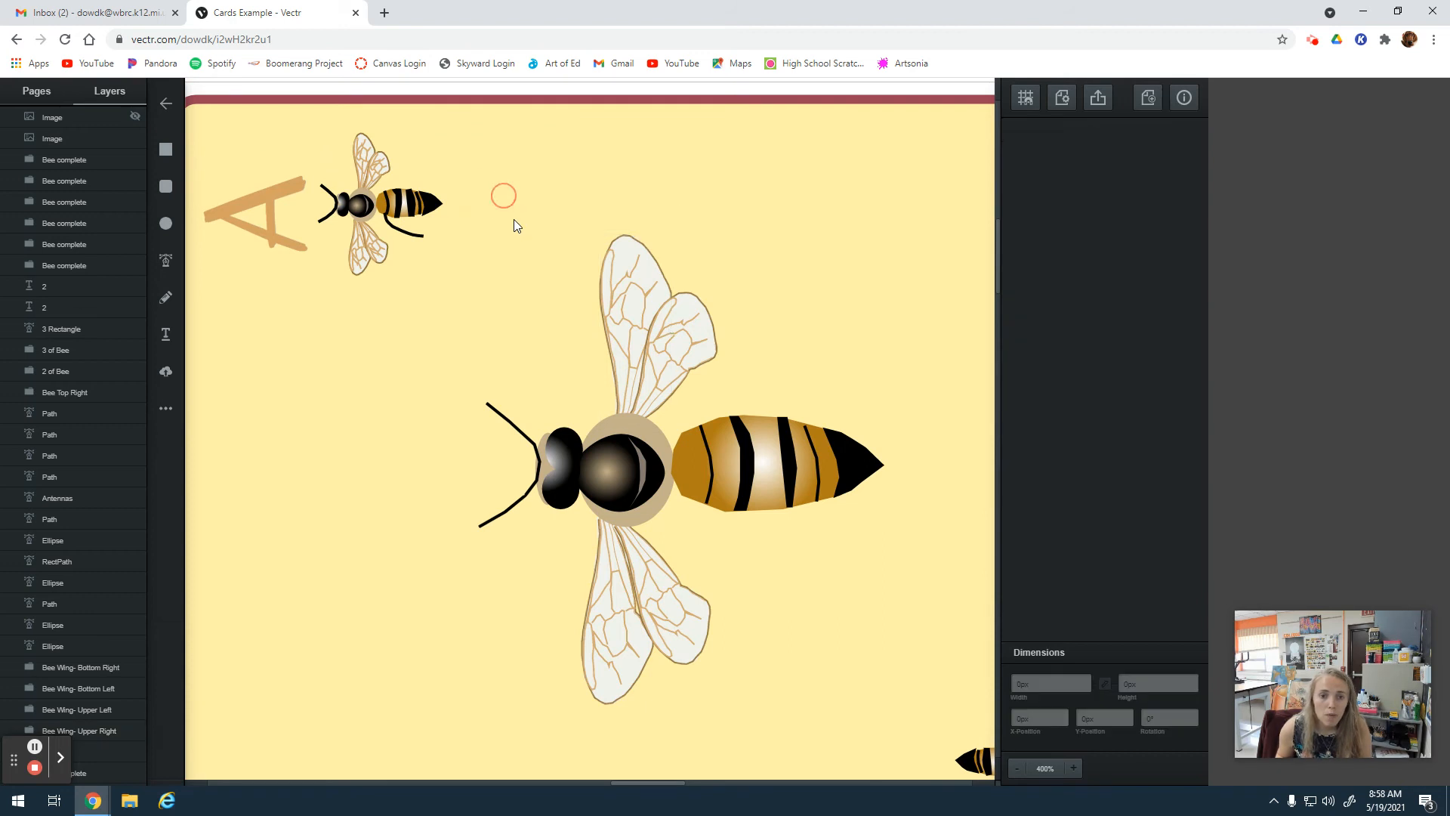
{"action": "left_click_drag", "start_coordinate": [491, 198], "coordinate": [927, 736]}
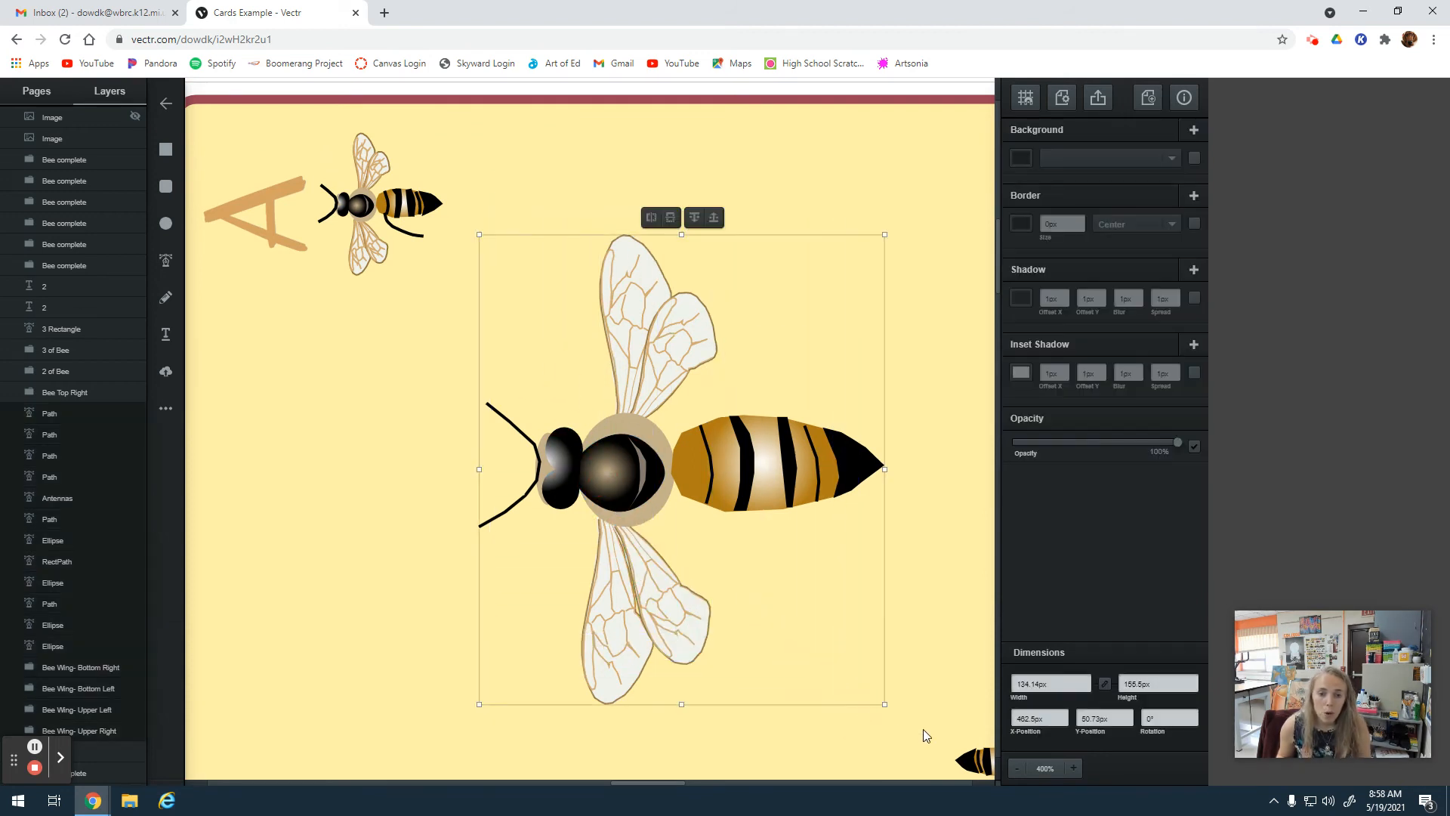
{"action": "left_click", "coordinate": [474, 202]}
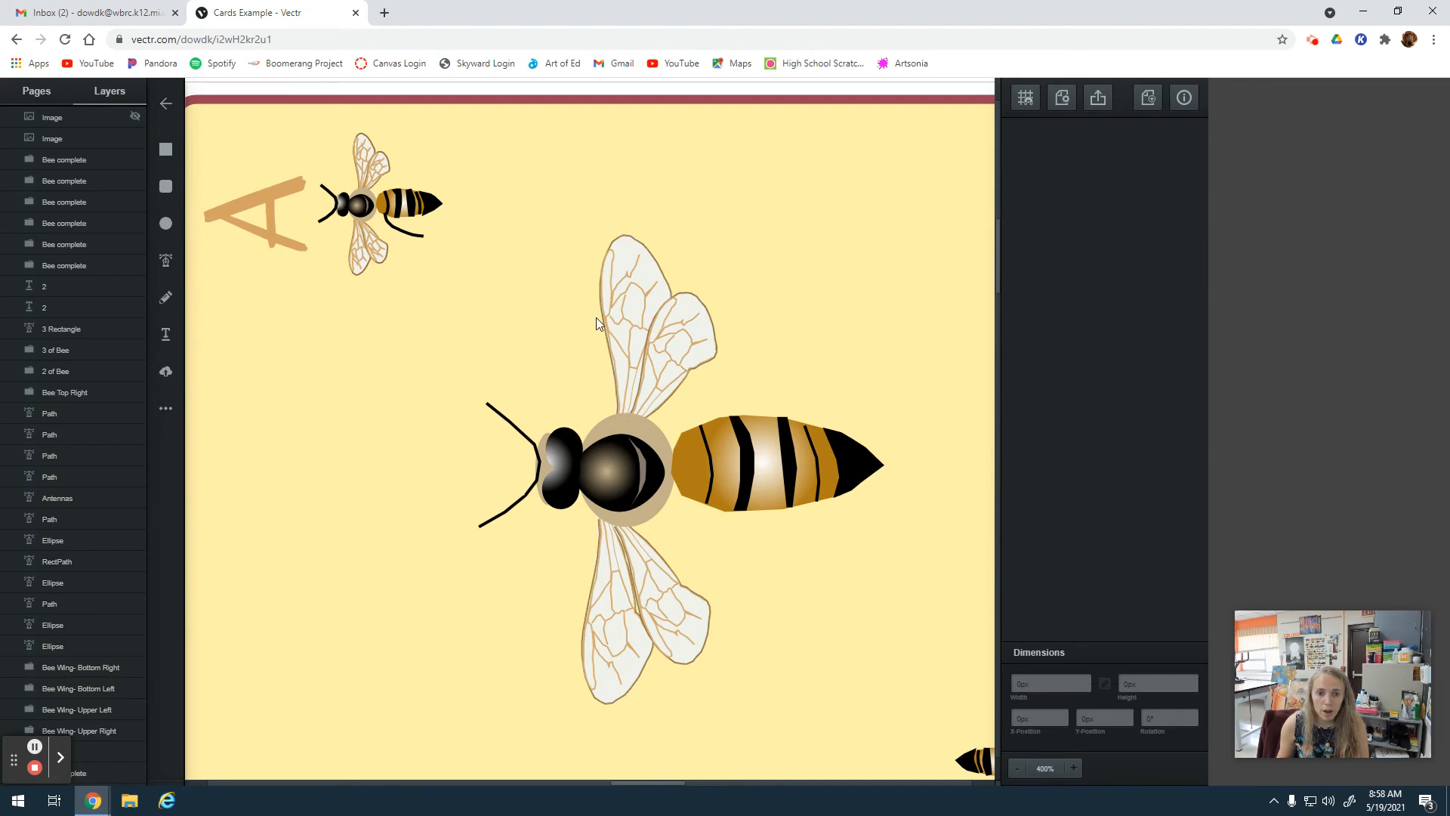
Undo the removal of the ace card's yellow rectangle.
{"action": "left_click", "coordinate": [1018, 772]}
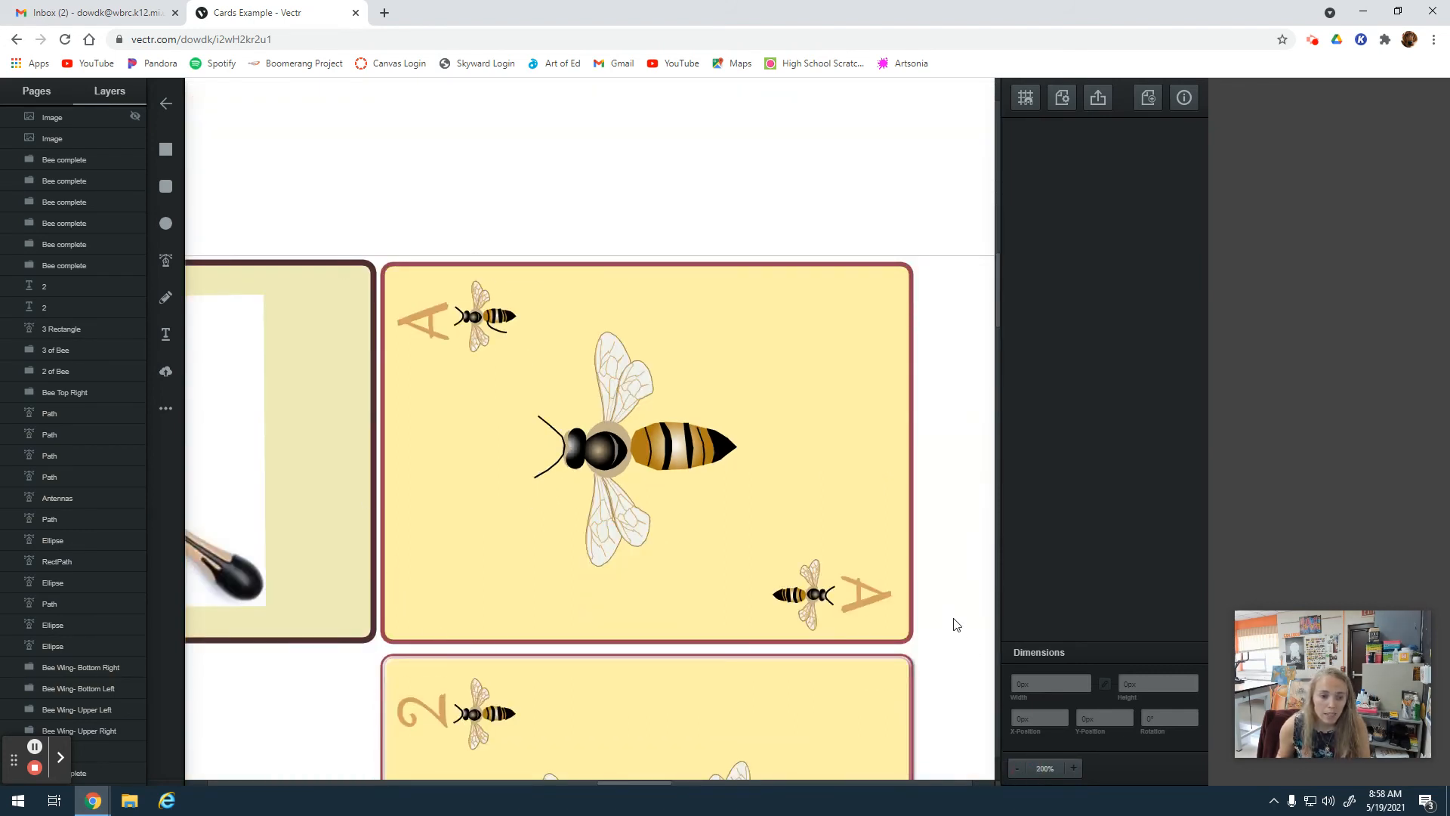
{"action": "scroll", "coordinate": [83, 619], "scroll_direction": "down", "scroll_amount": 1}
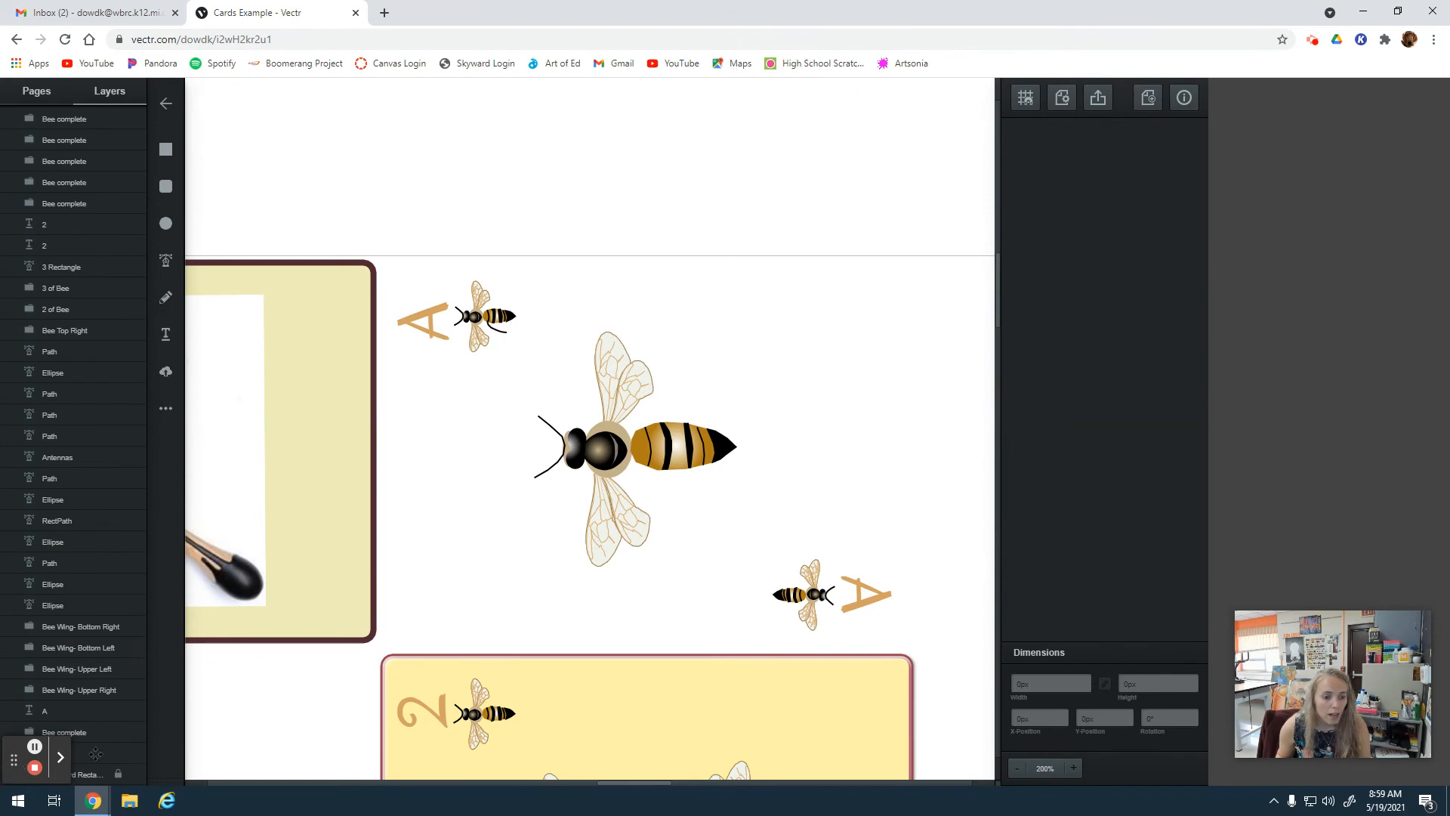
{"action": "left_click_drag", "start_coordinate": [16, 759], "coordinate": [1382, 409]}
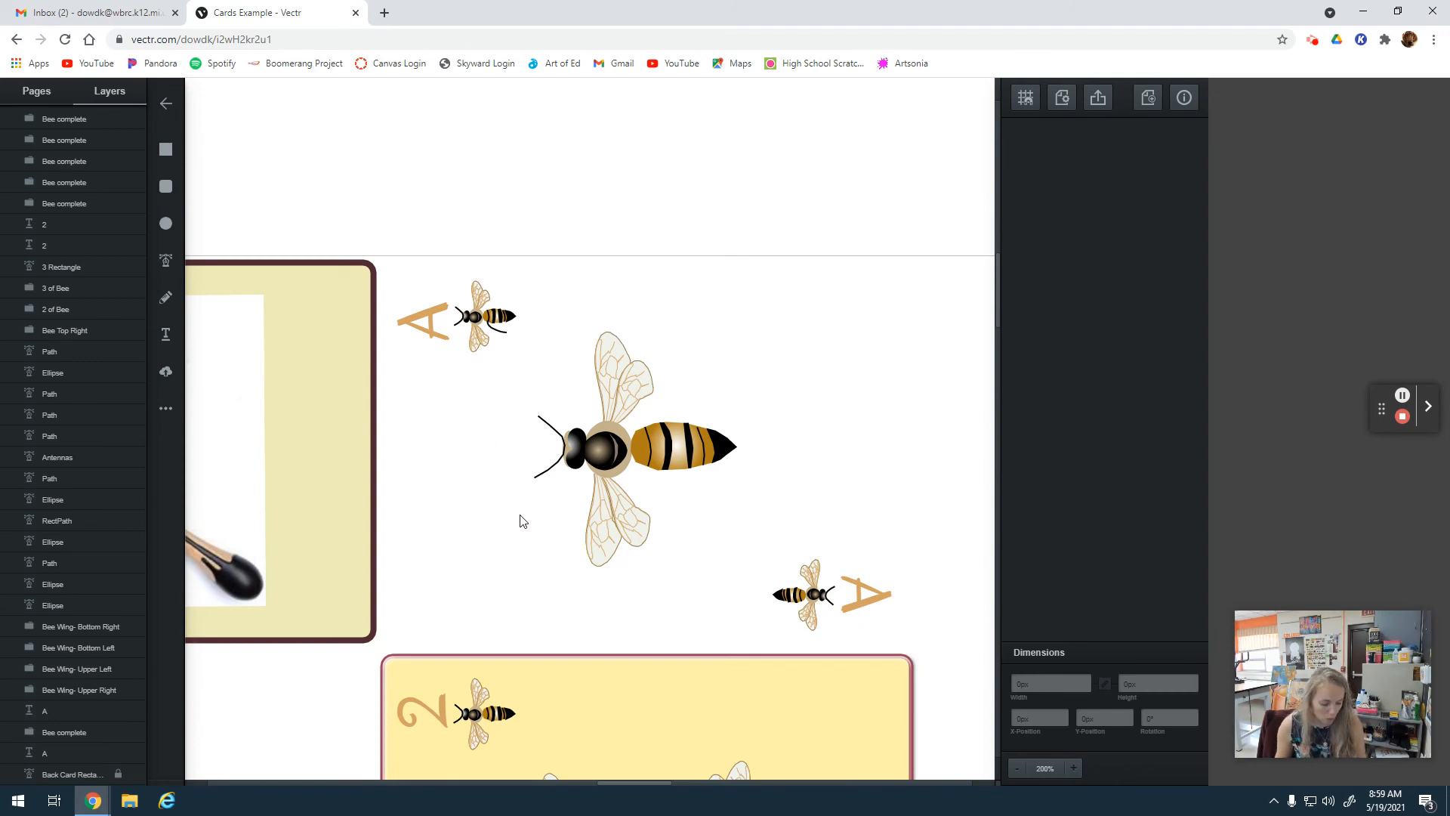
{"action": "key", "text": "ctrl+z"}
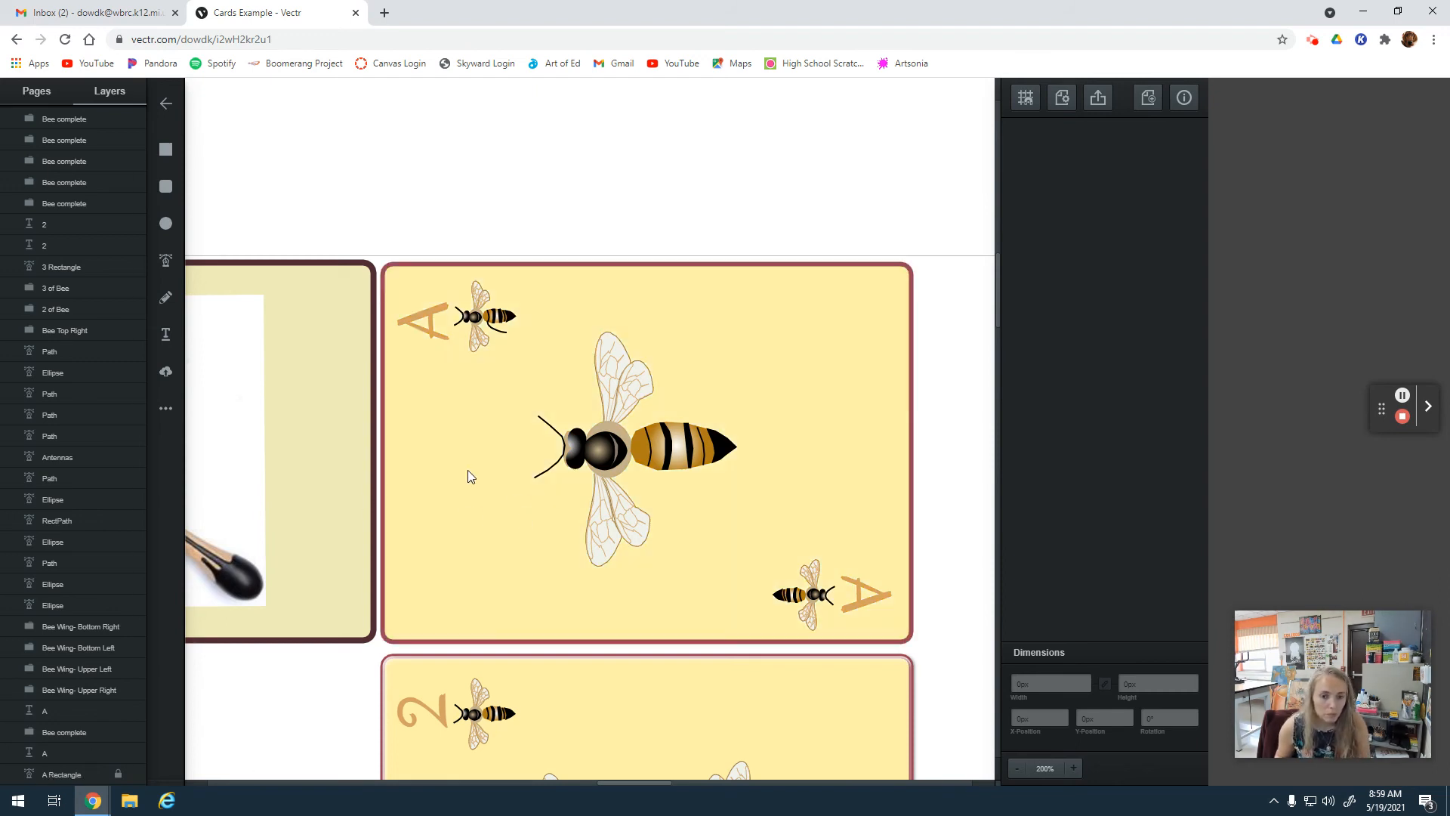
Unlock the A Rectangle layer, try moving the ace card's rectangle, and lock the layer again.
{"action": "scroll", "coordinate": [49, 605], "scroll_direction": "down", "scroll_amount": 1}
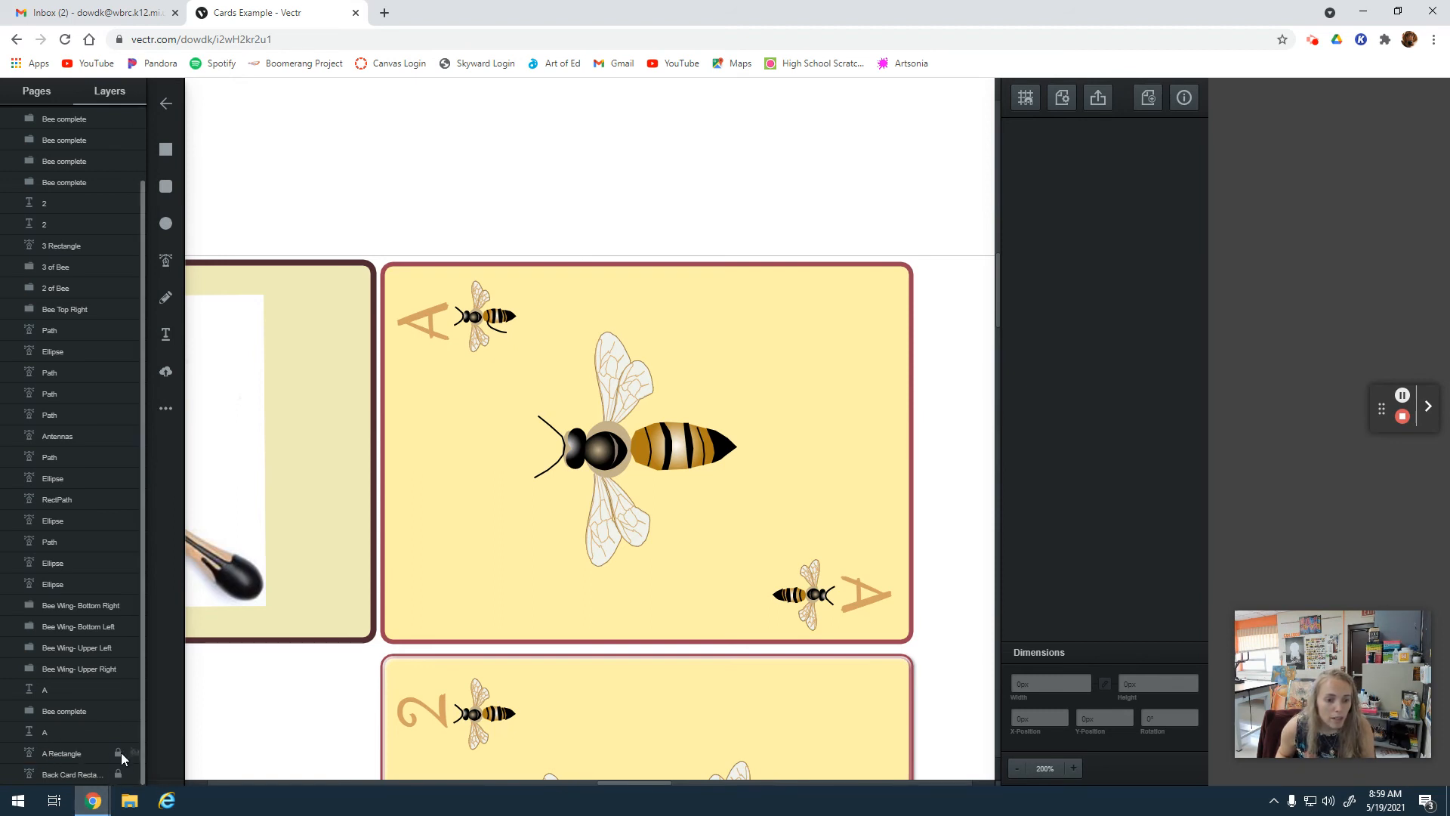
{"action": "left_click", "coordinate": [119, 753]}
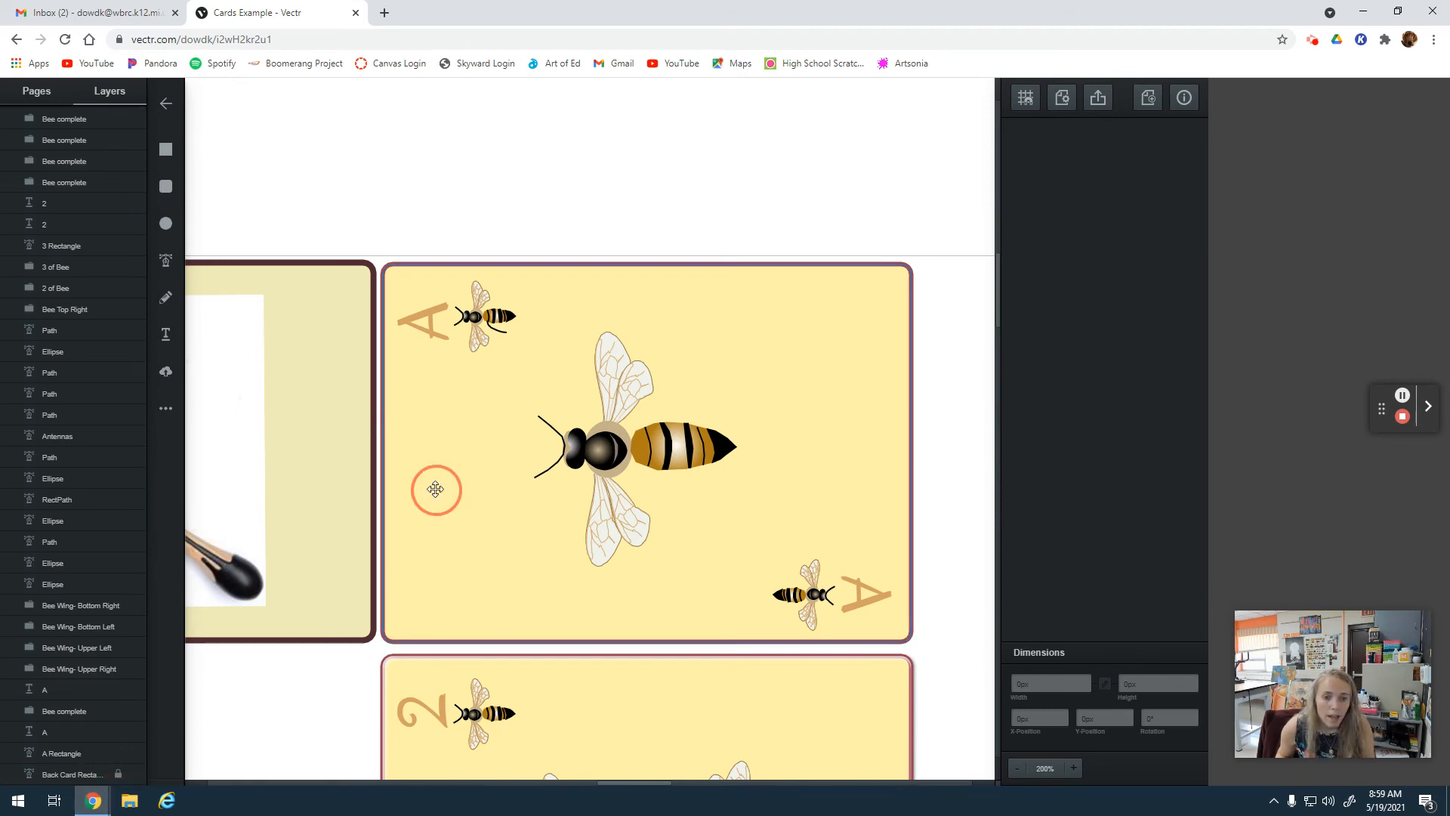
{"action": "mouse_move", "coordinate": [435, 492]}
{"action": "left_mouse_down"}
{"action": "mouse_move", "coordinate": [503, 492]}
{"action": "mouse_move", "coordinate": [454, 511]}
{"action": "mouse_move", "coordinate": [456, 497]}
{"action": "mouse_move", "coordinate": [419, 472]}
{"action": "left_mouse_up"}
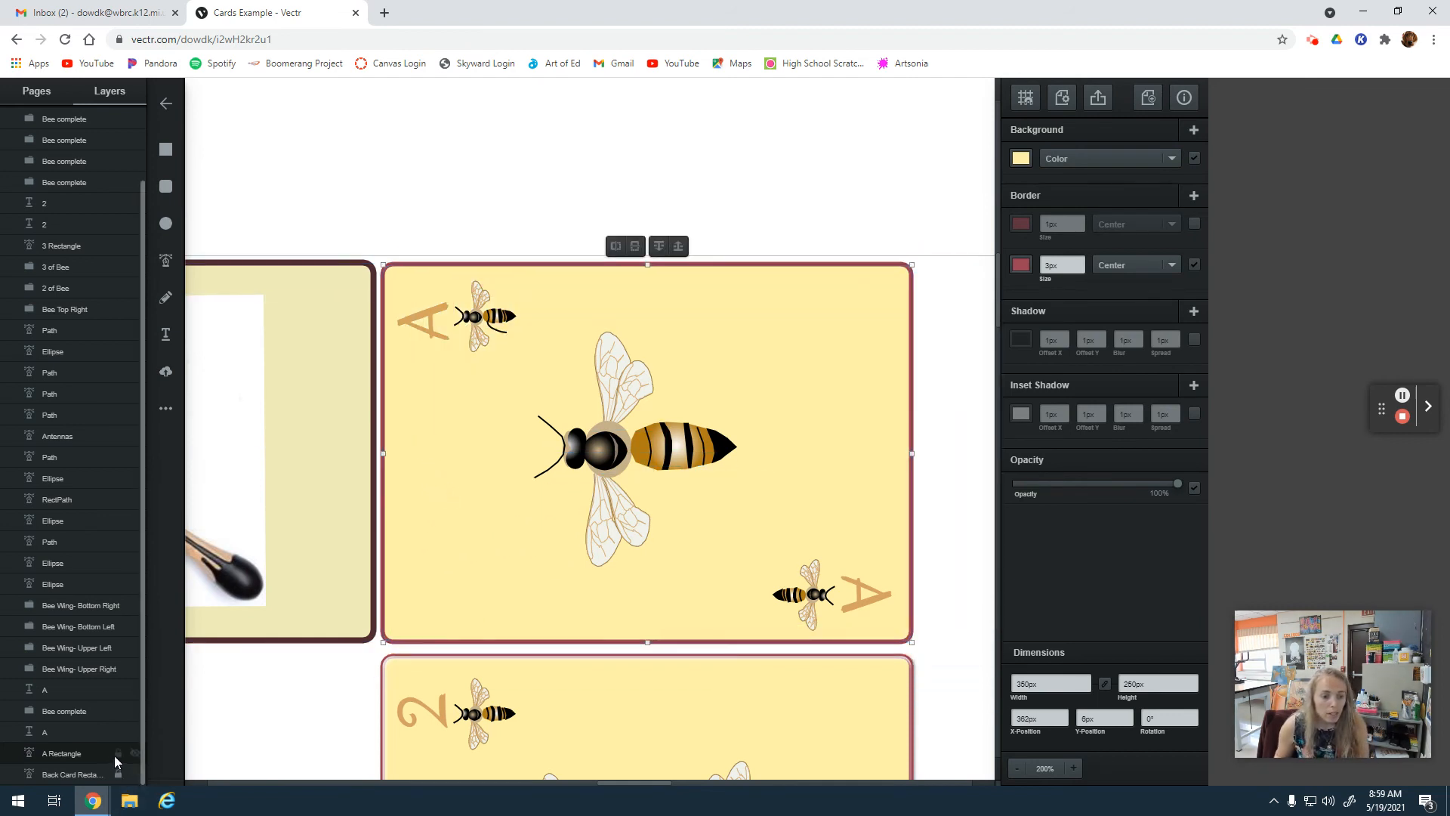
{"action": "left_click", "coordinate": [949, 557]}
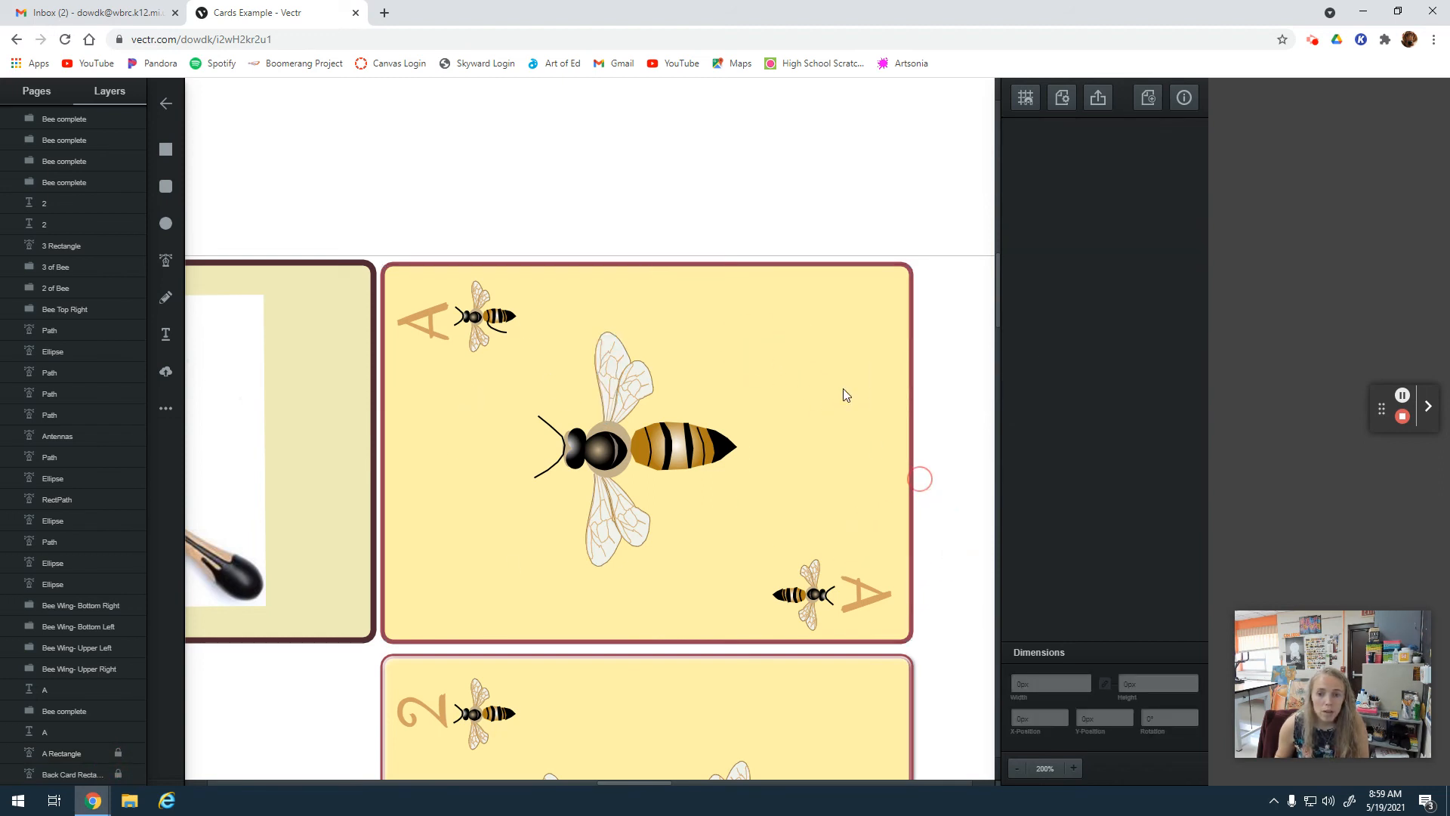
Group the large bee's parts on the ace card and move the group to about X 471 px, Y 62 px.
{"action": "left_click", "coordinate": [1073, 767]}
{"action": "left_click", "coordinate": [1074, 767]}
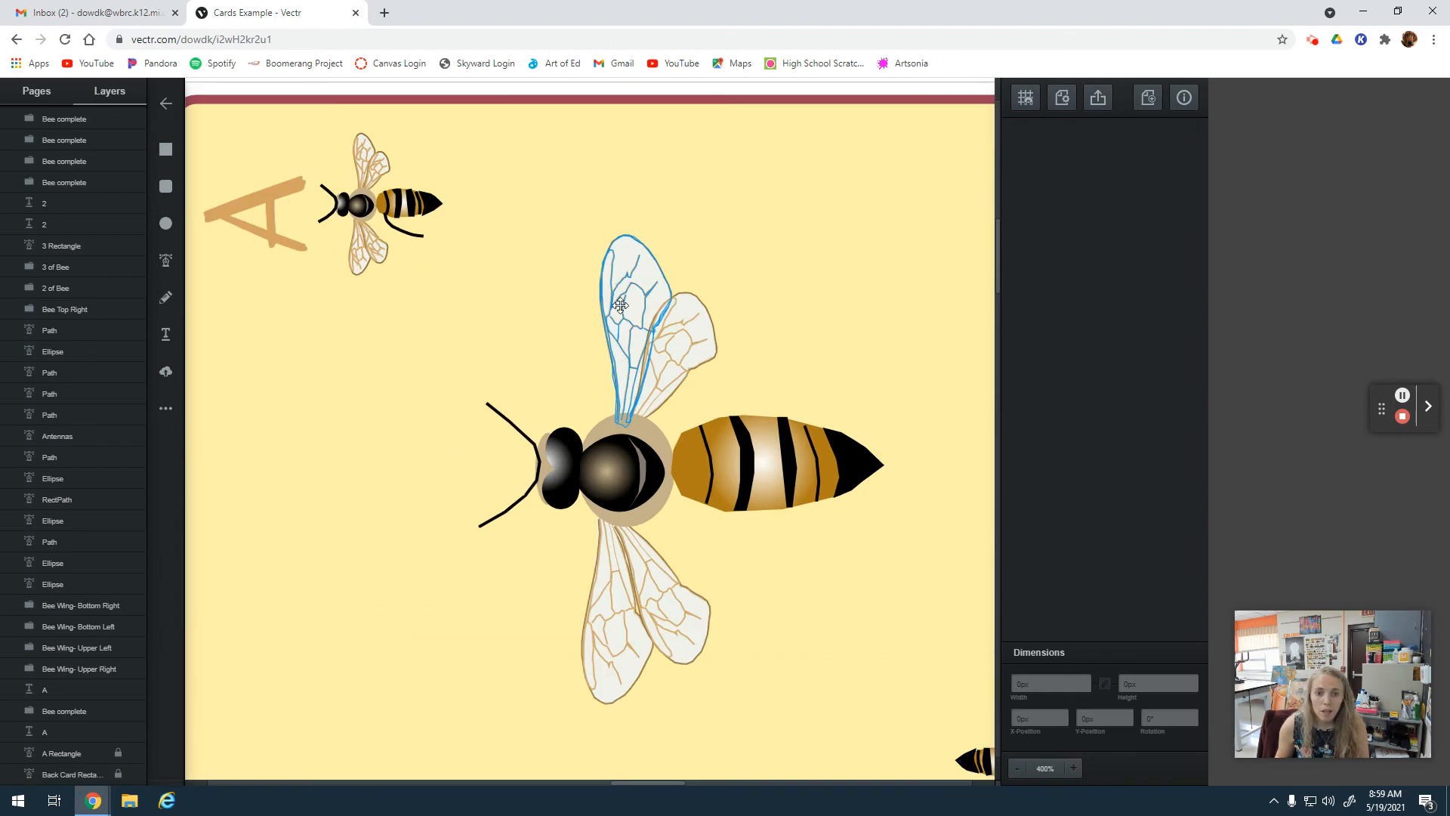
{"action": "left_click_drag", "start_coordinate": [483, 185], "coordinate": [872, 687]}
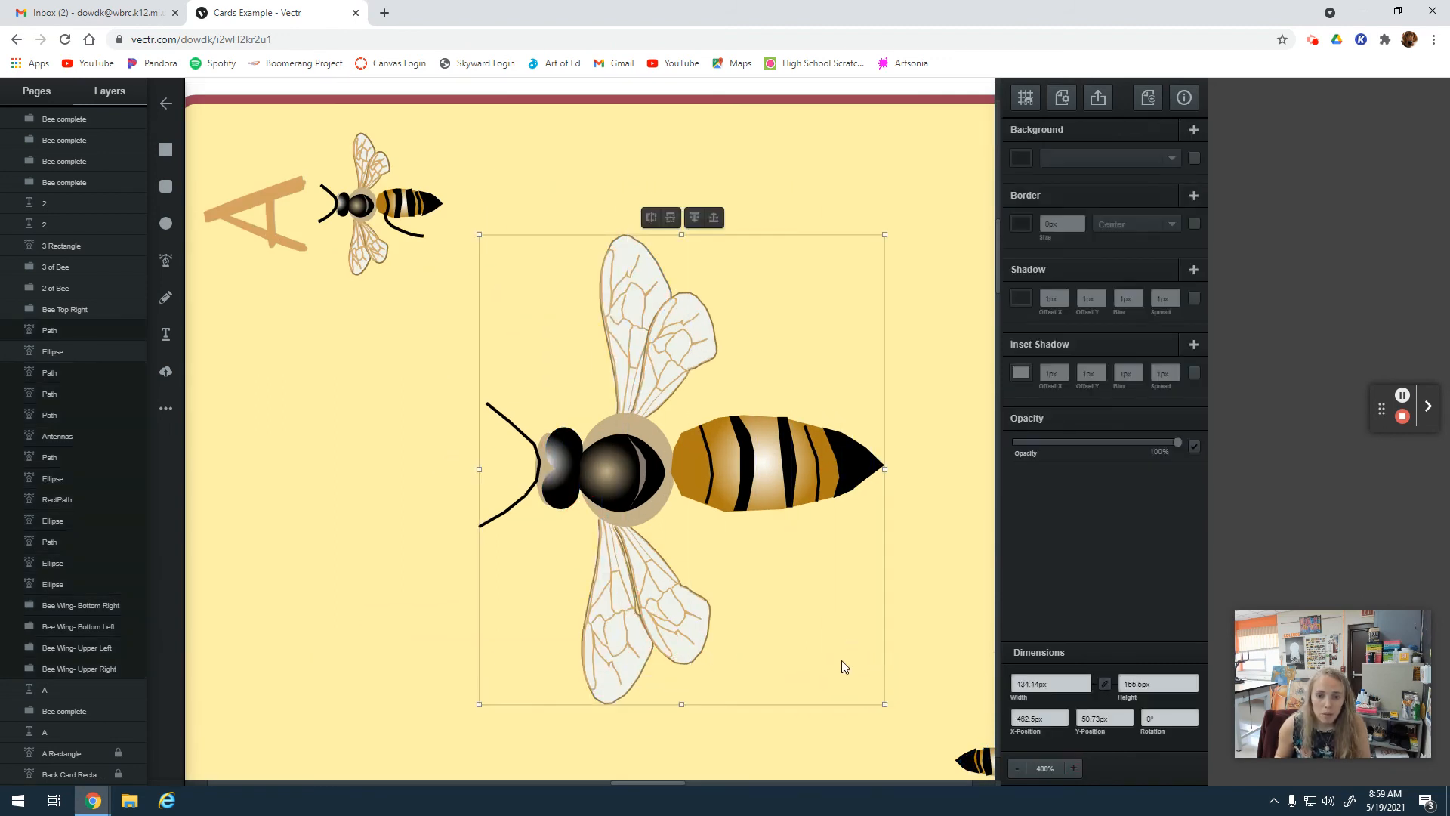
{"action": "right_click", "coordinate": [644, 335]}
{"action": "left_click", "coordinate": [677, 463]}
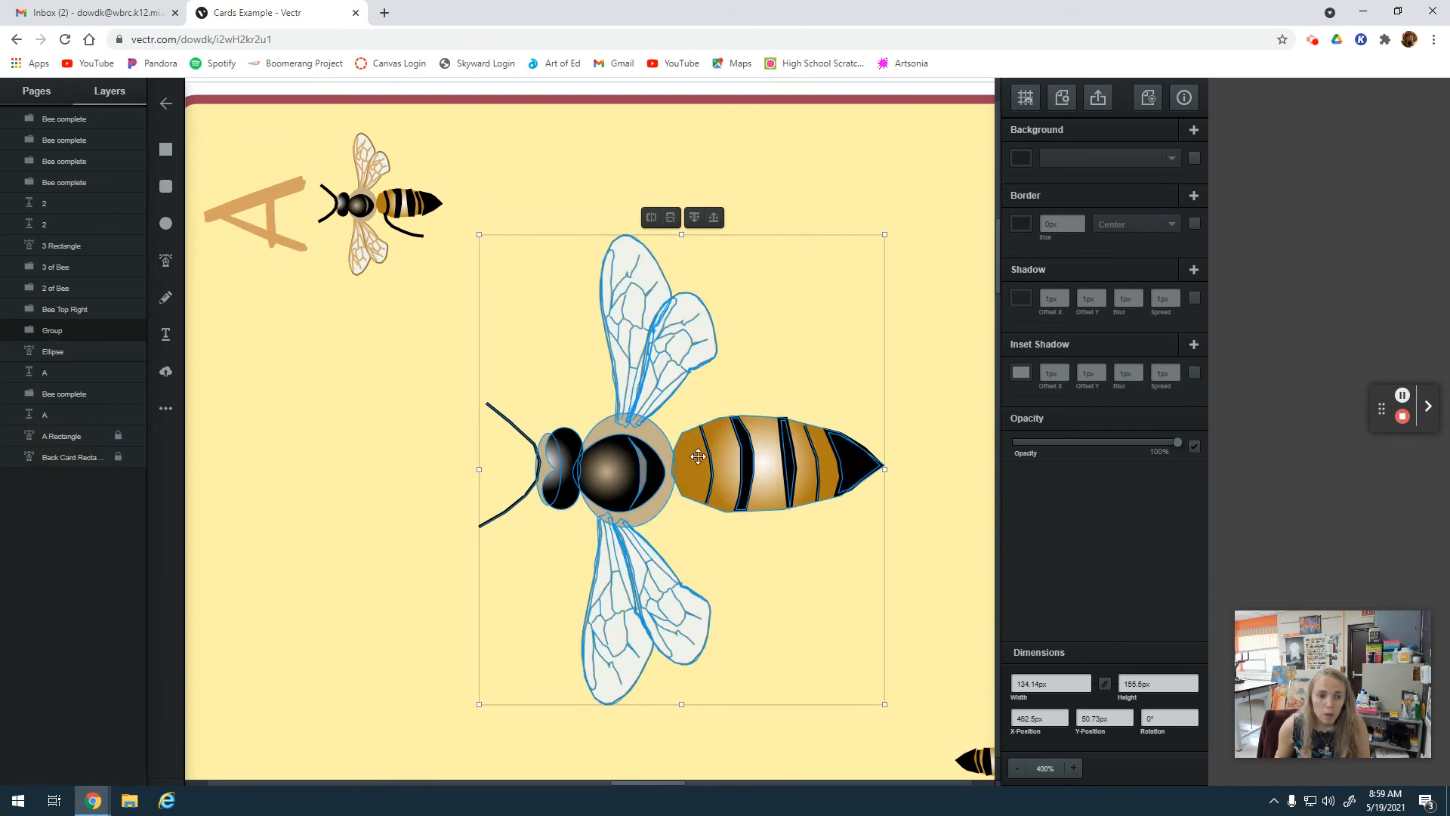
{"action": "left_click_drag", "start_coordinate": [640, 355], "coordinate": [665, 390]}
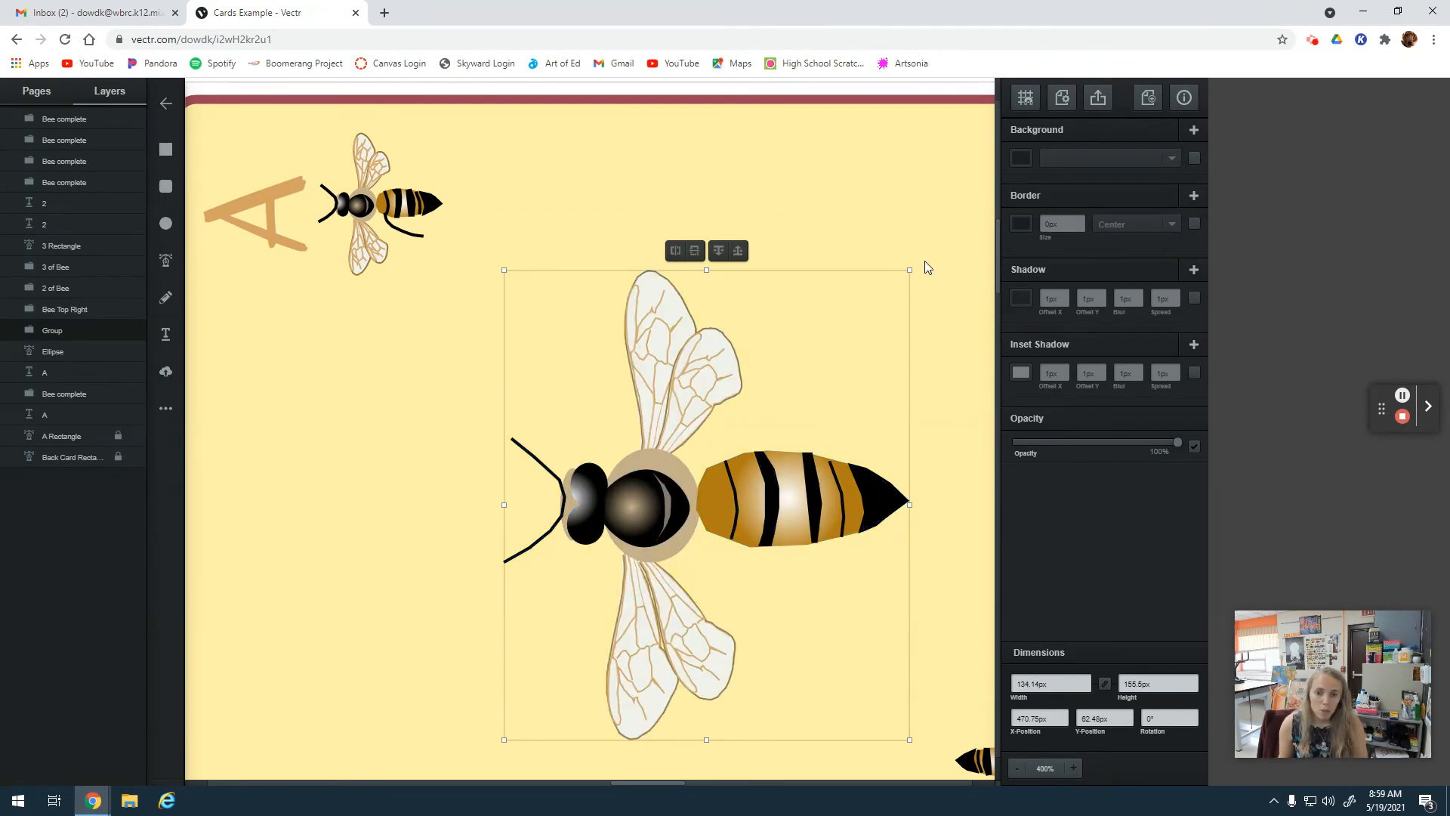
Rename the large bee's new group layer as Ace Bee.
{"action": "right_click", "coordinate": [53, 330]}
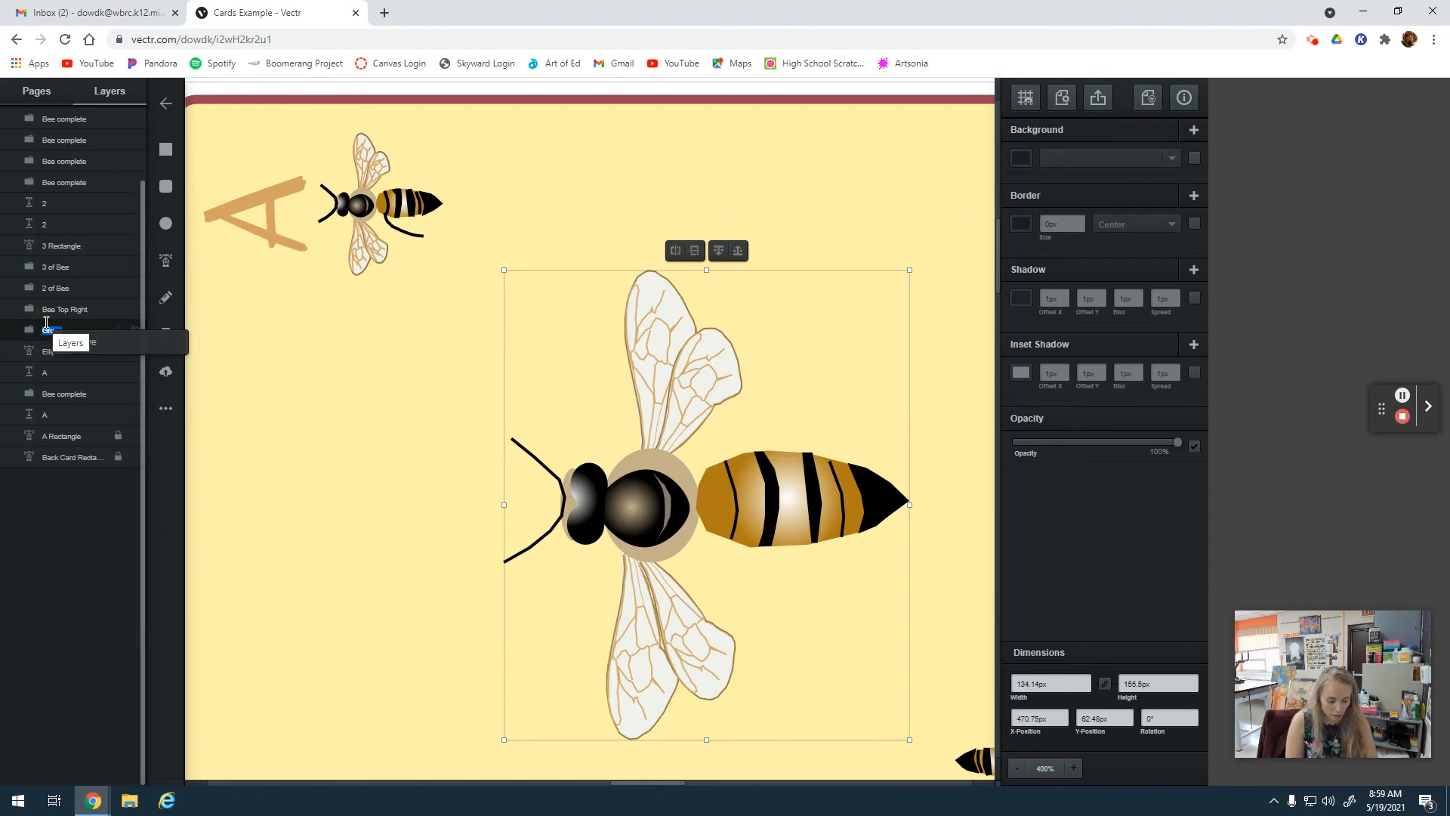
{"action": "type", "text": "A of B"}
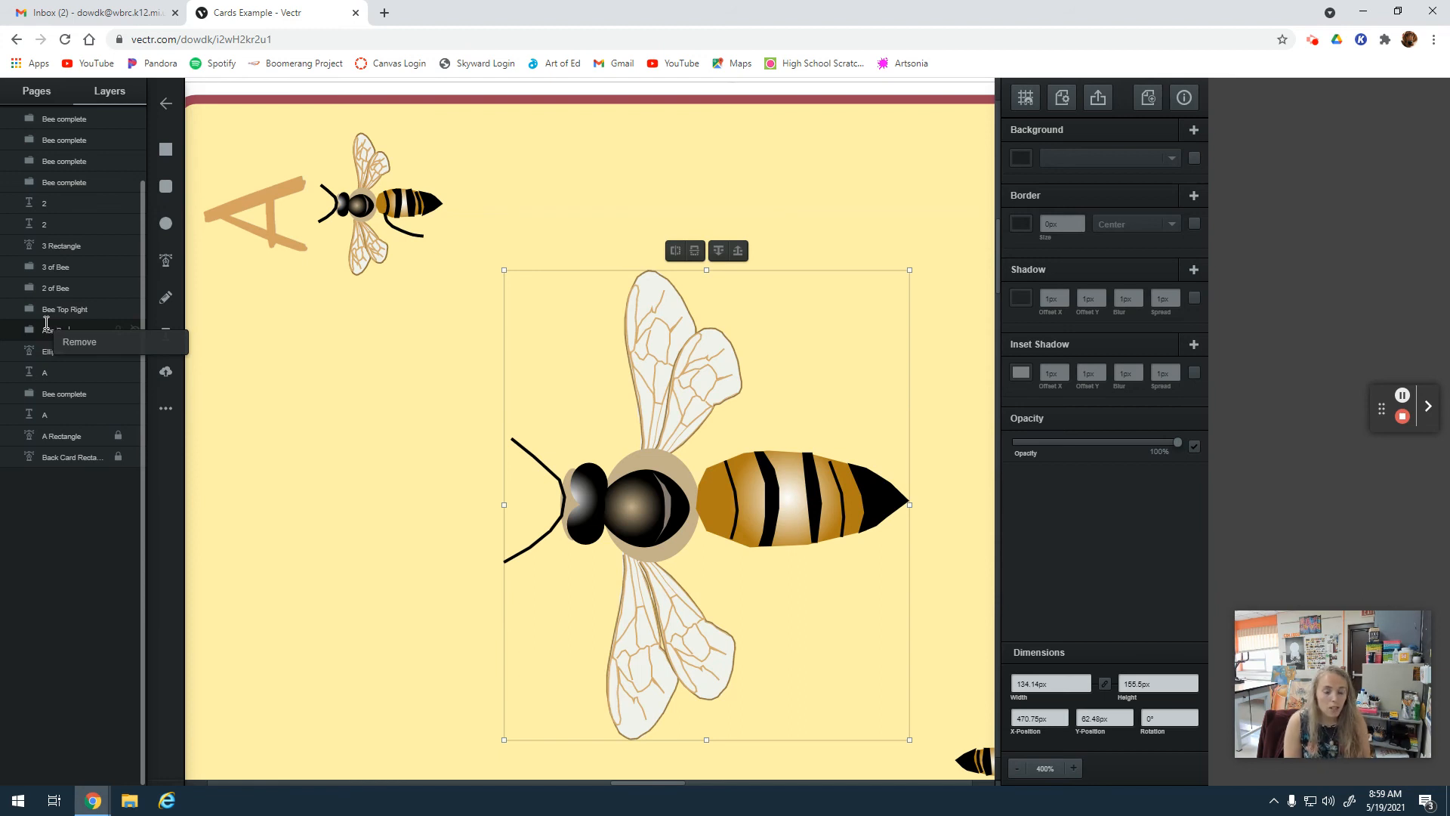
{"action": "left_click", "coordinate": [323, 557]}
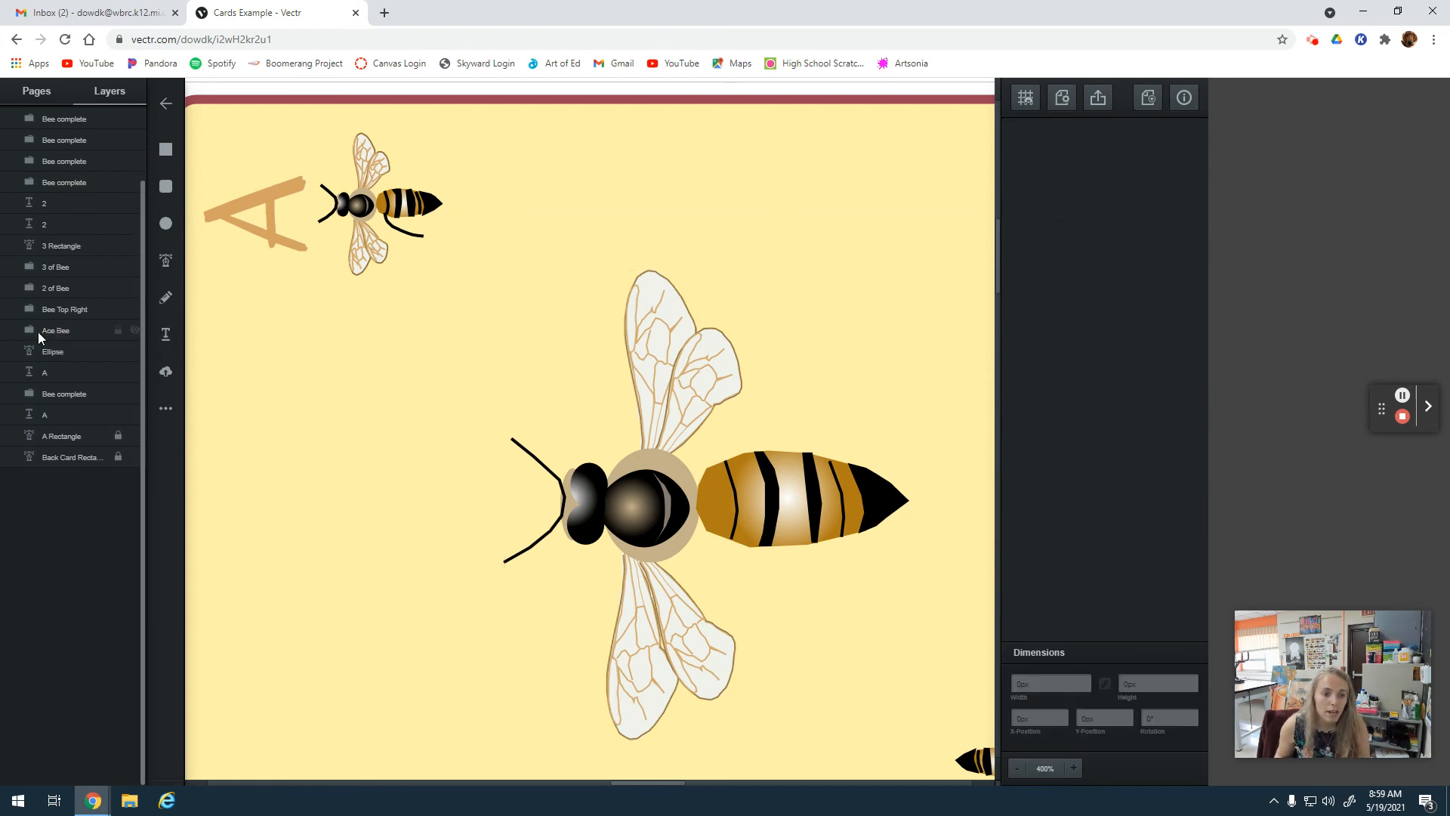